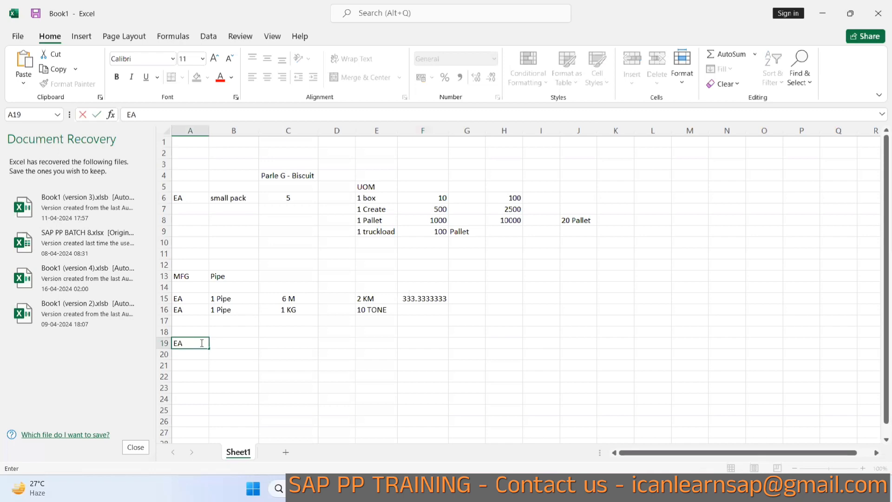
# Enter "1 Lt pepsi" in cell B19 next to EA.
pyautogui.click(225, 343)
pyautogui.write('1 L')
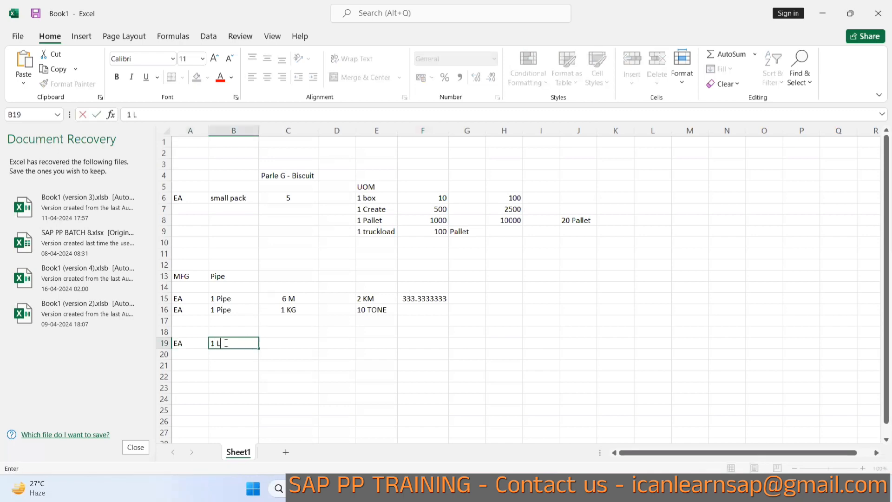
pyautogui.write('t pepsi')
pyautogui.click(195, 351)
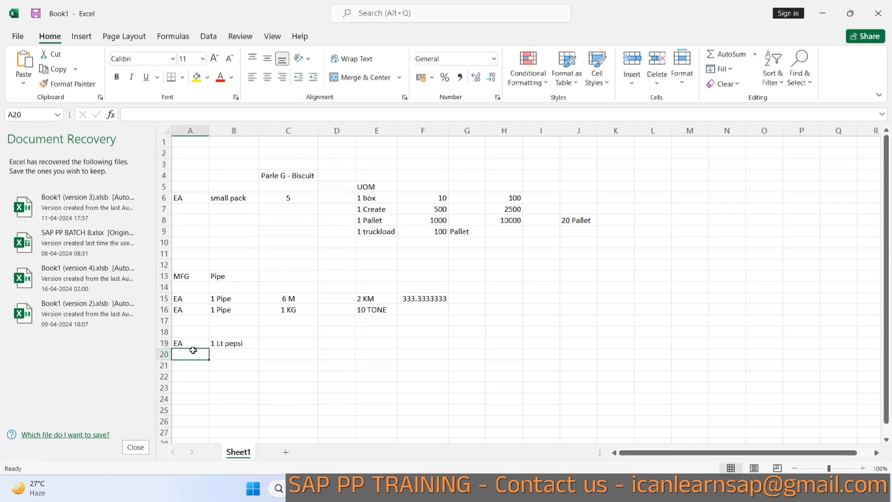
# Fill row 20 with "Packet" and "12 Lt".
pyautogui.write('Packet')
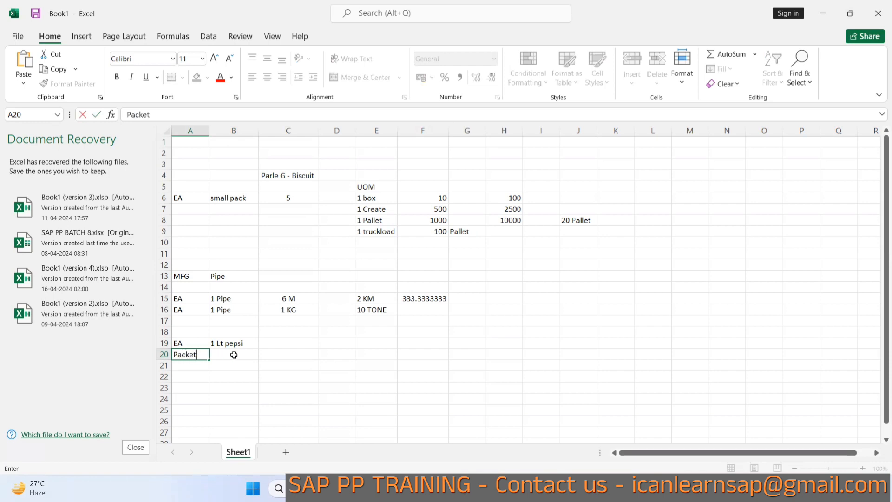
pyautogui.click(234, 354)
pyautogui.write('12')
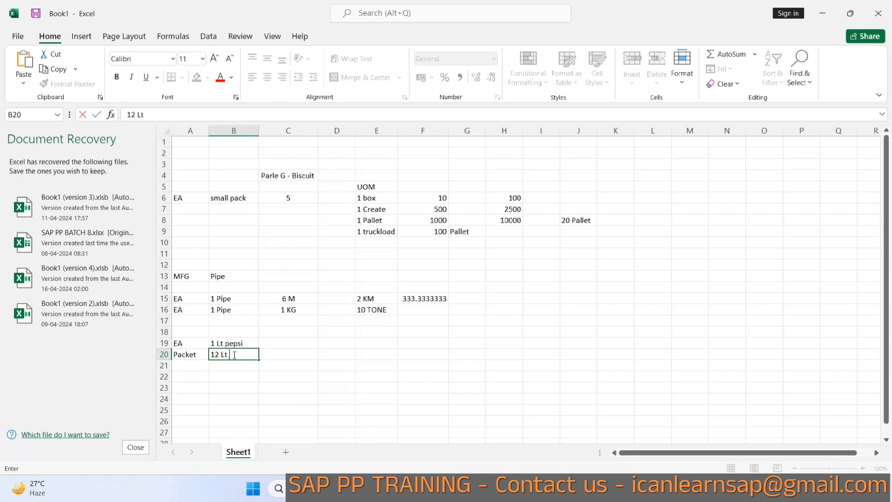
pyautogui.write(' Lt')
pyautogui.click(191, 366)
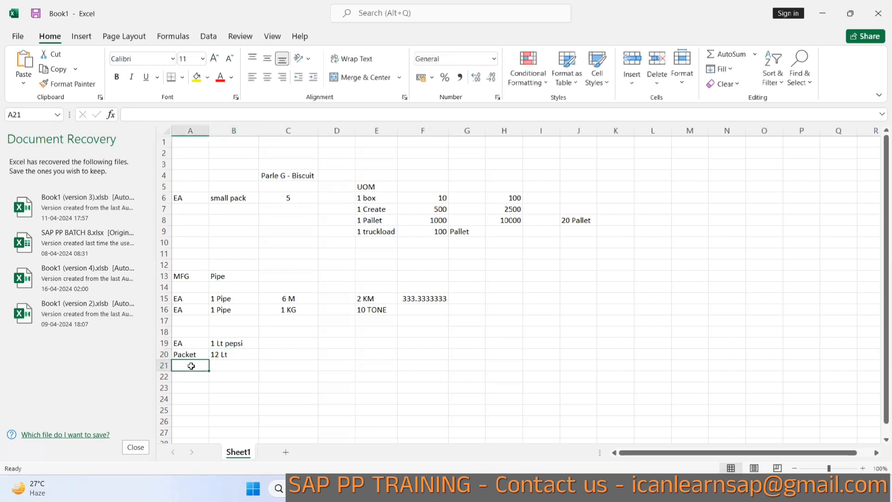
# Fill row 21 with "EA" and "1 lt".
pyautogui.write('!')
pyautogui.write('W')
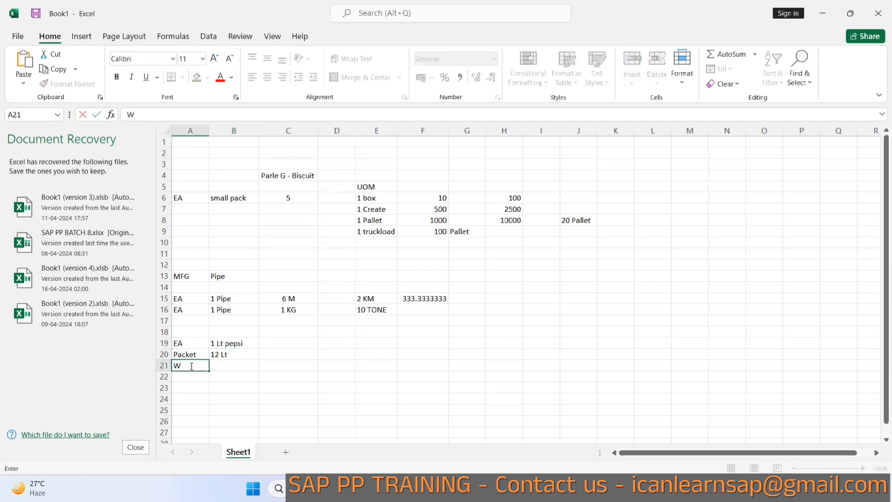
pyautogui.press('BackSpace')
pyautogui.write('EA')
pyautogui.click(233, 365)
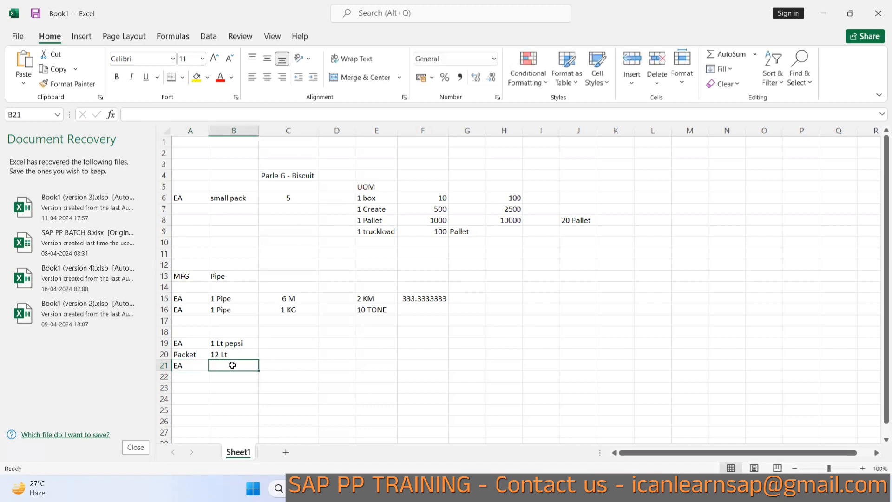
pyautogui.write('1 lt')
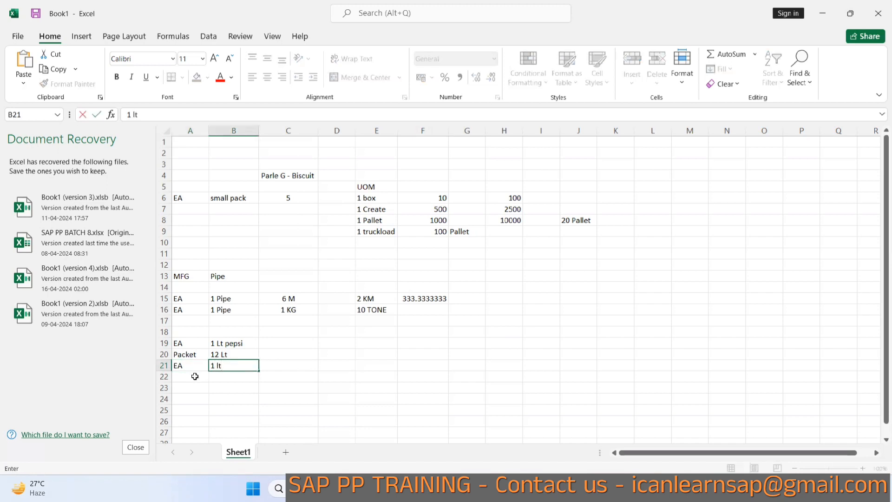
pyautogui.click(194, 376)
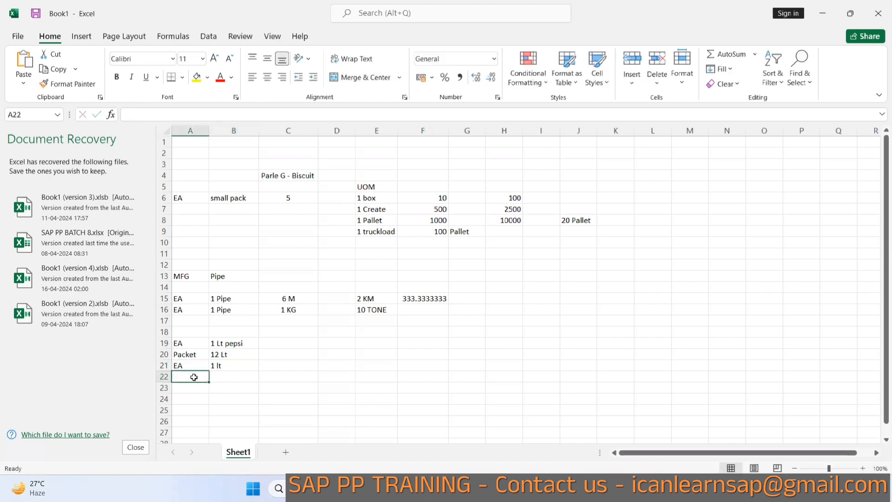
# Fill row 22 with "EA", "480 Lt" and "Creat".
pyautogui.write('EA')
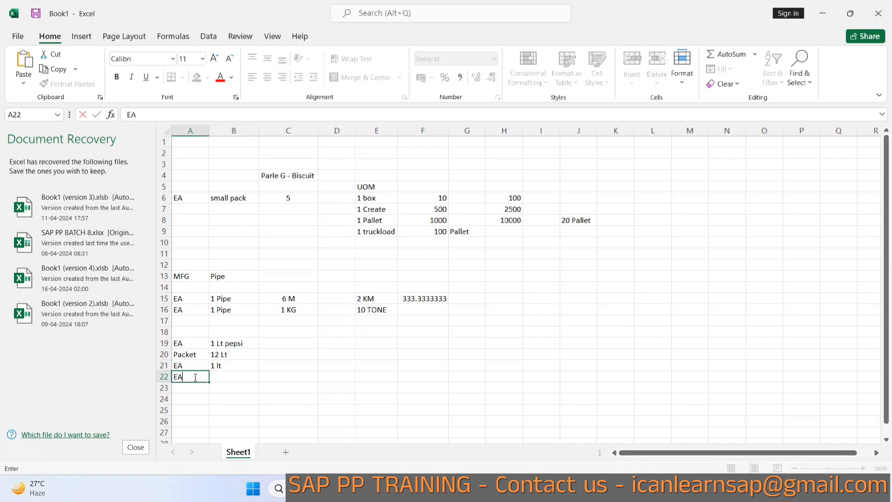
pyautogui.click(226, 378)
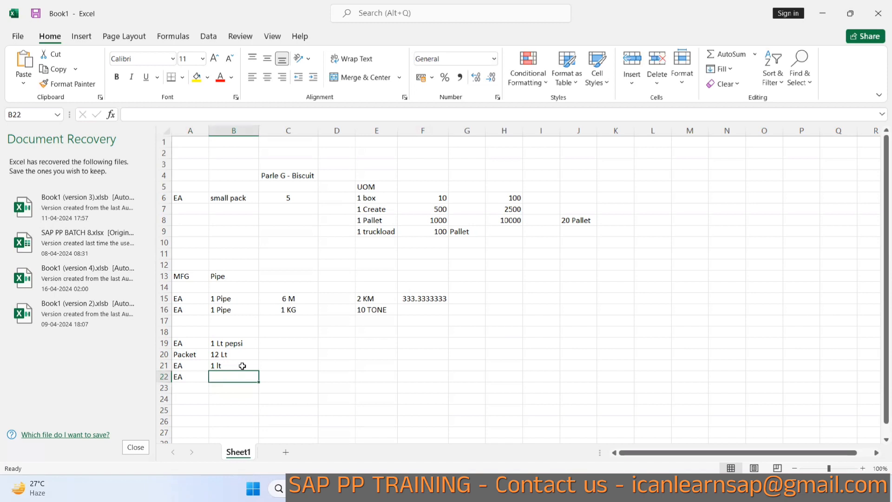
pyautogui.click(271, 361)
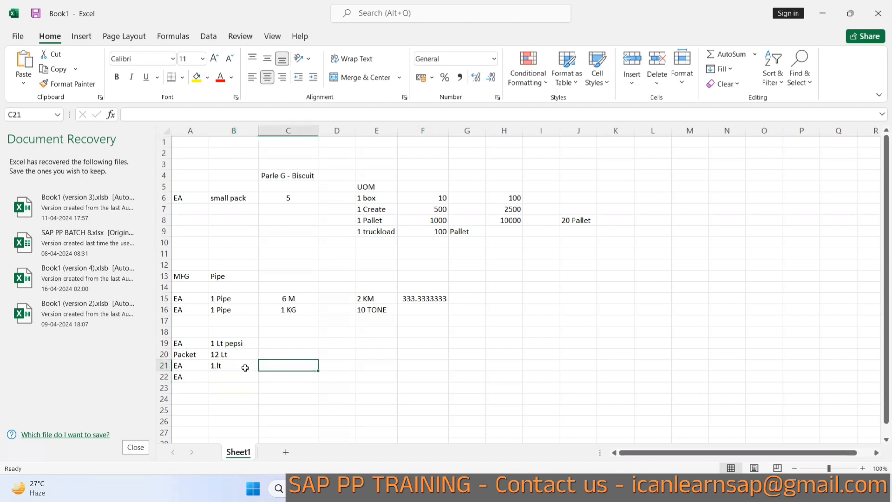
pyautogui.click(237, 375)
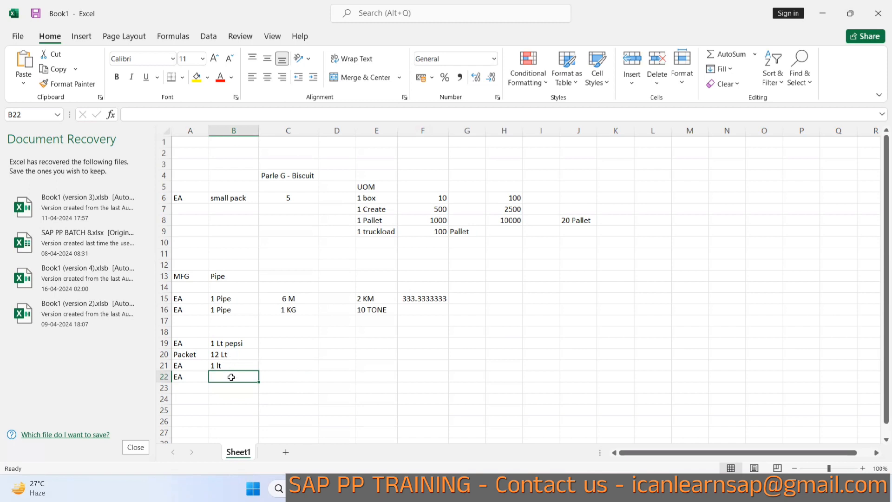
pyautogui.write('480 Lt')
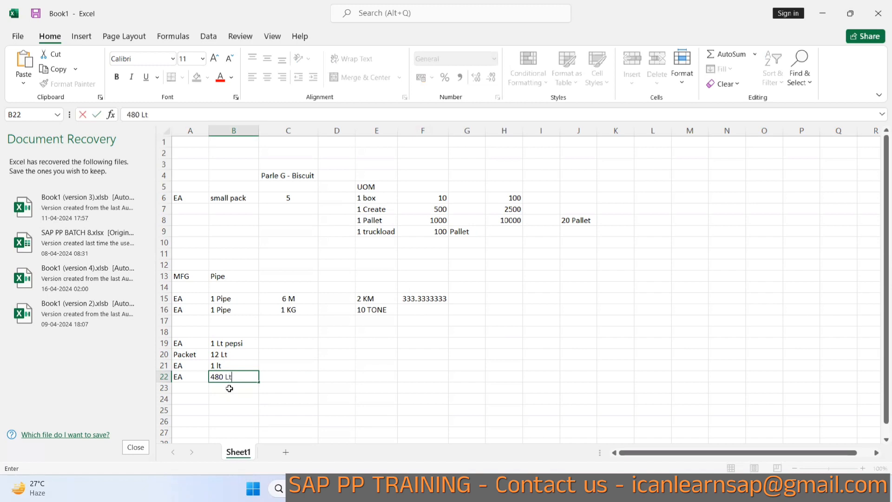
pyautogui.click(291, 377)
pyautogui.write('Cr')
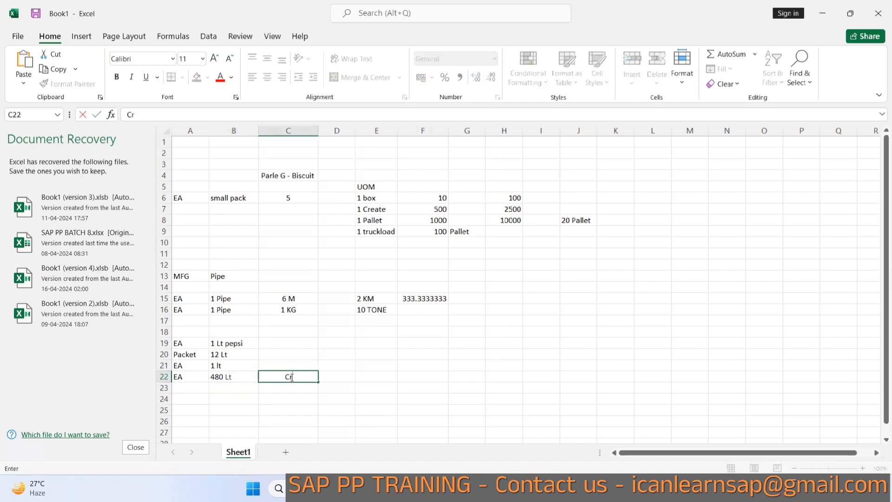
pyautogui.write('eat')
pyautogui.click(193, 389)
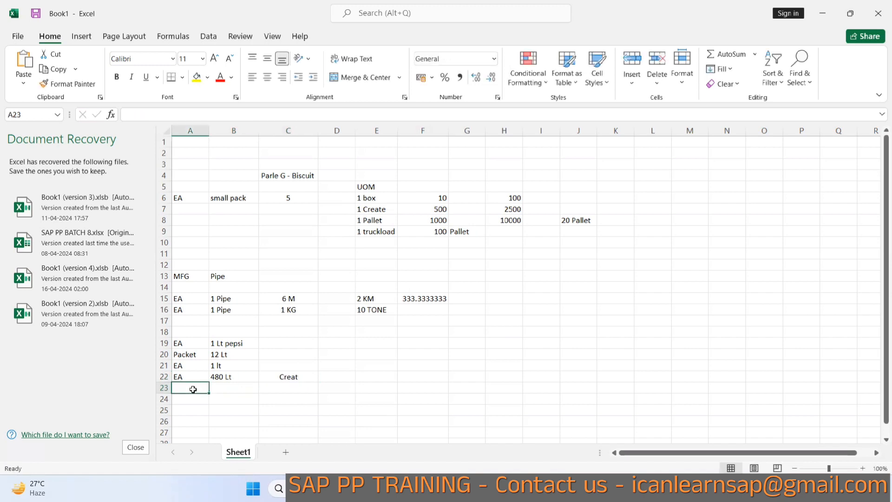
# Fill row 23 with "1 Pallet" and "1000 lt".
pyautogui.write('1')
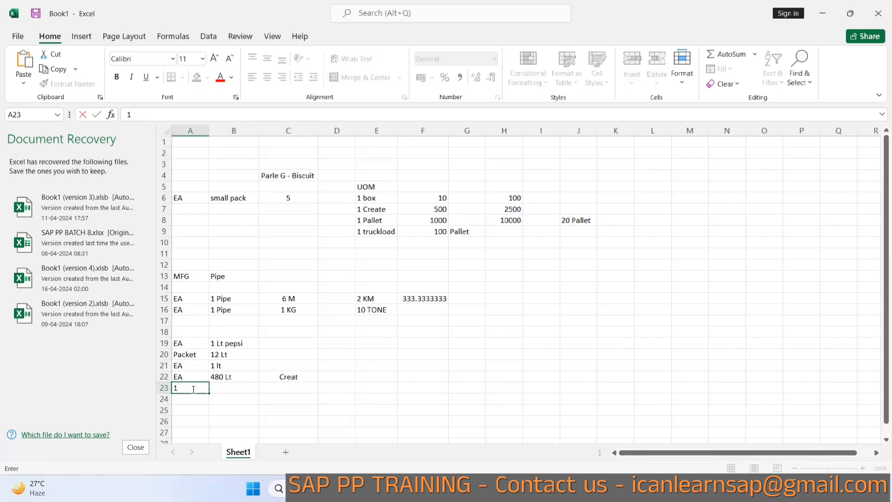
pyautogui.write(' Pallet')
pyautogui.click(226, 388)
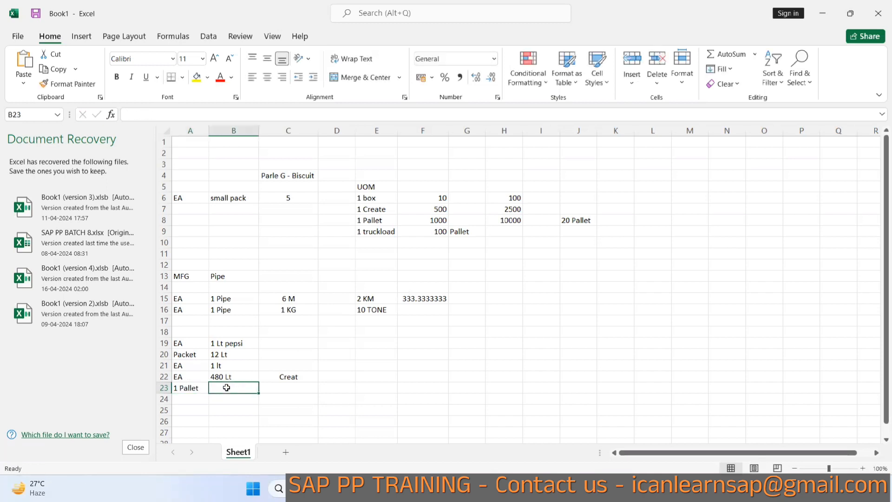
pyautogui.write('100')
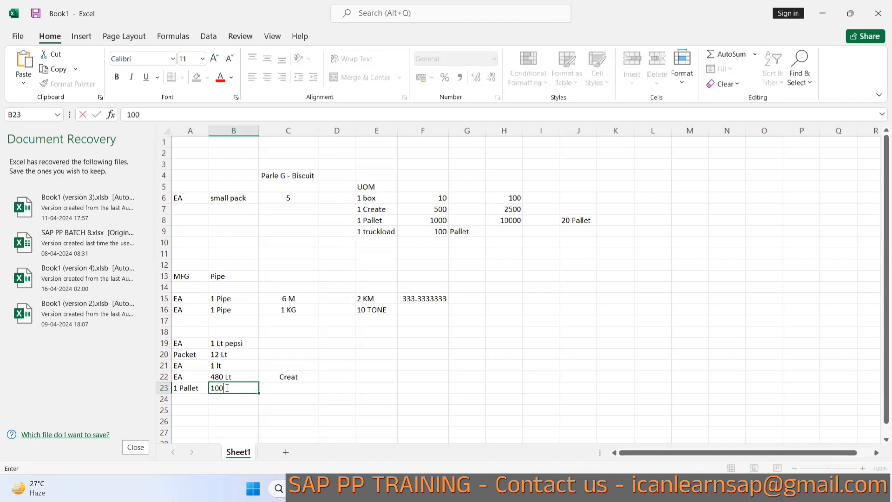
pyautogui.write('0 lt')
pyautogui.click(297, 400)
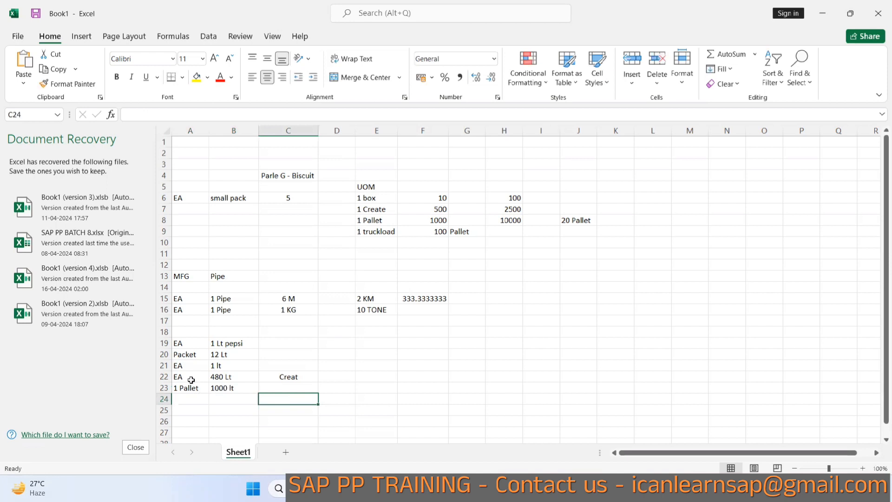
# Replace the EA in cell A22 with "1 create".
pyautogui.click(189, 377)
pyautogui.write('1 create')
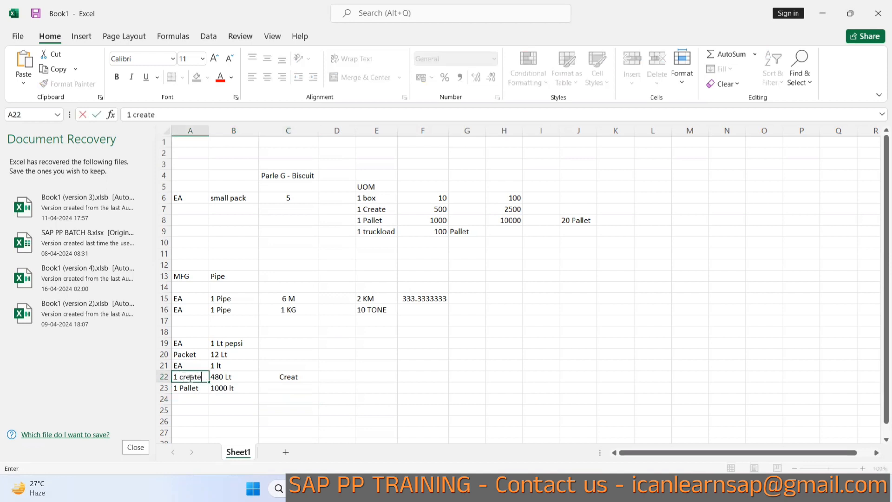
pyautogui.click(190, 410)
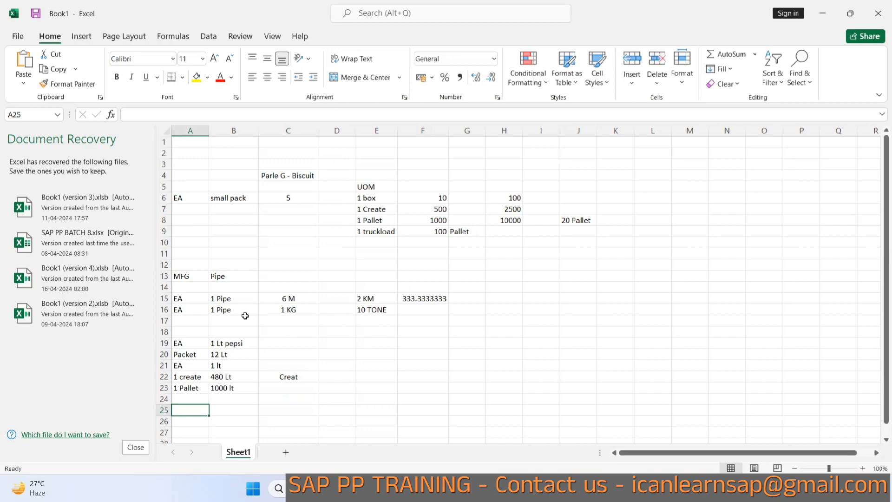
# Switch to SAP and open material REFRIGRATOR-B14 in transaction MM02 with the Basic Data 1 view.
pyautogui.hotkey('alt', 'Tab')
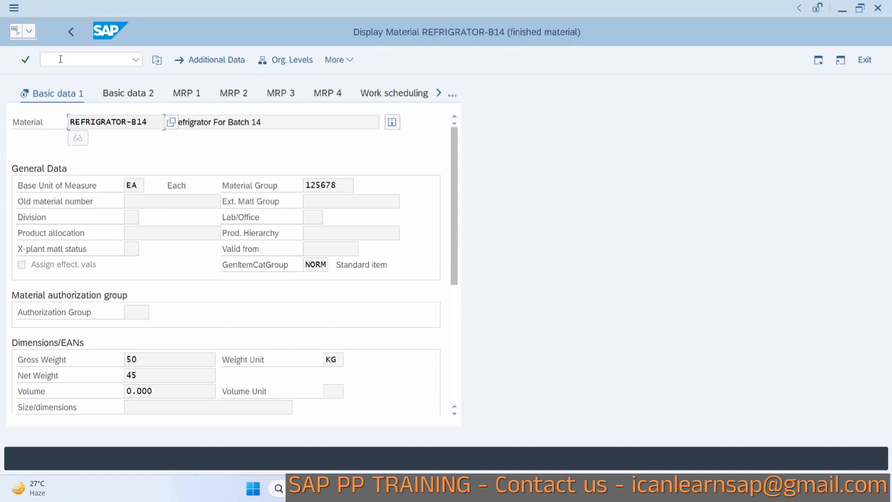
pyautogui.click(83, 59)
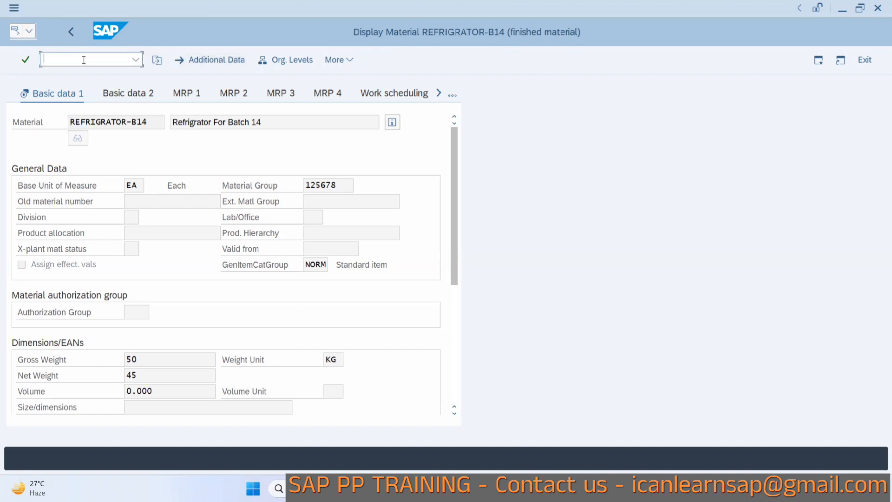
pyautogui.write('/nmm02')
pyautogui.press('Return')
pyautogui.press('Return')
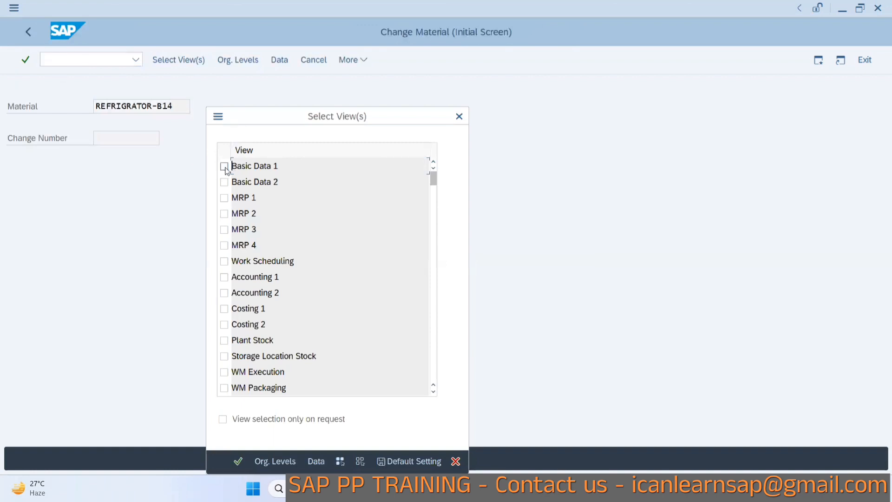
pyautogui.click(225, 167)
pyautogui.press('Return')
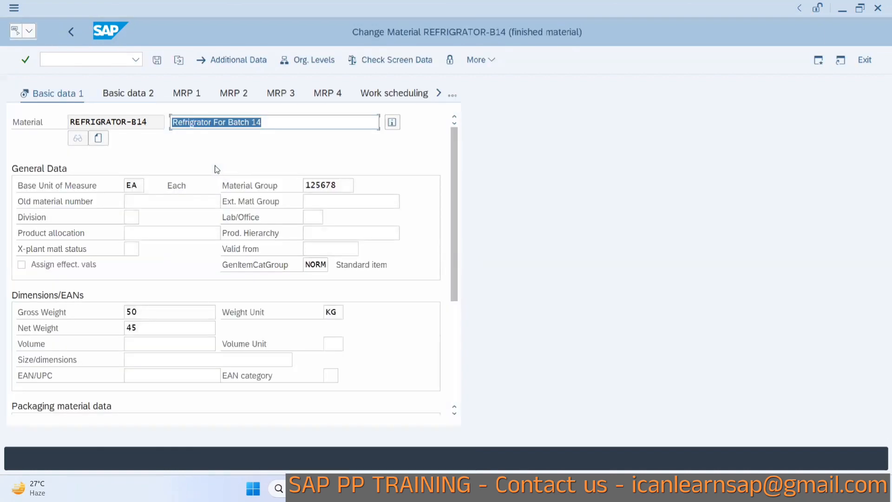
# Open the material's Units of Measure data under Additional Data, glancing back at the spreadsheet notes.
pyautogui.click(227, 61)
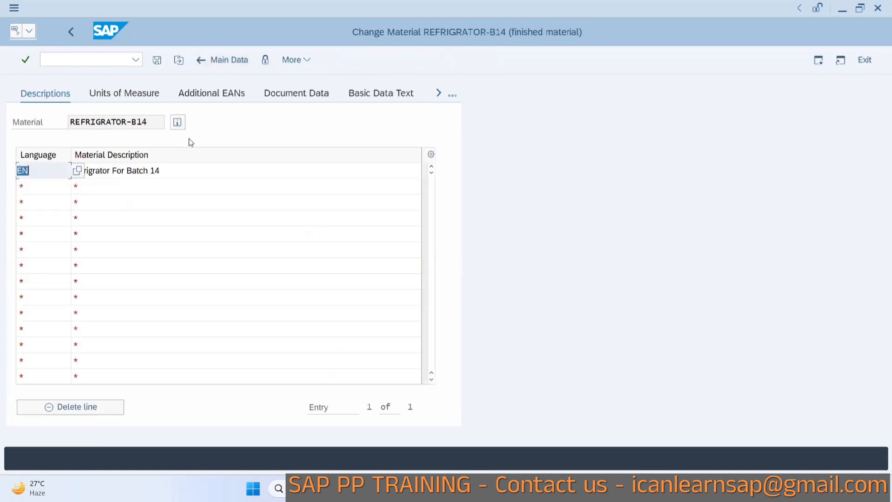
pyautogui.click(119, 95)
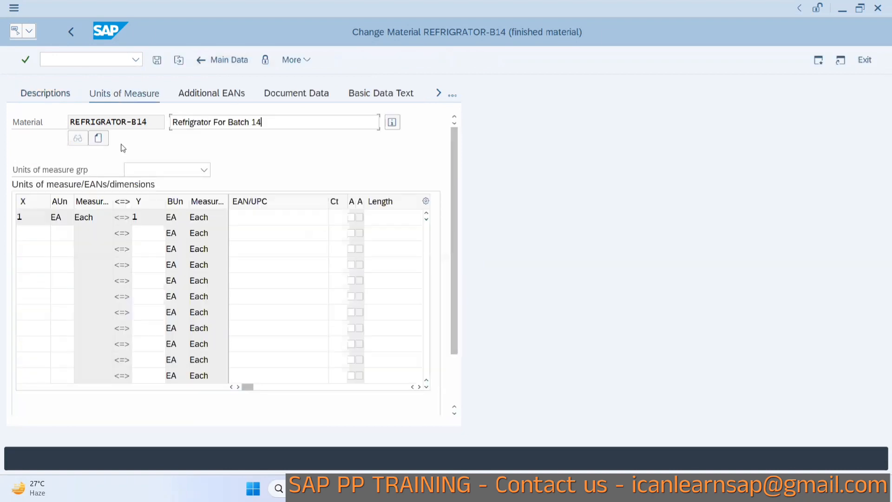
pyautogui.hotkey('alt', 'Tab')
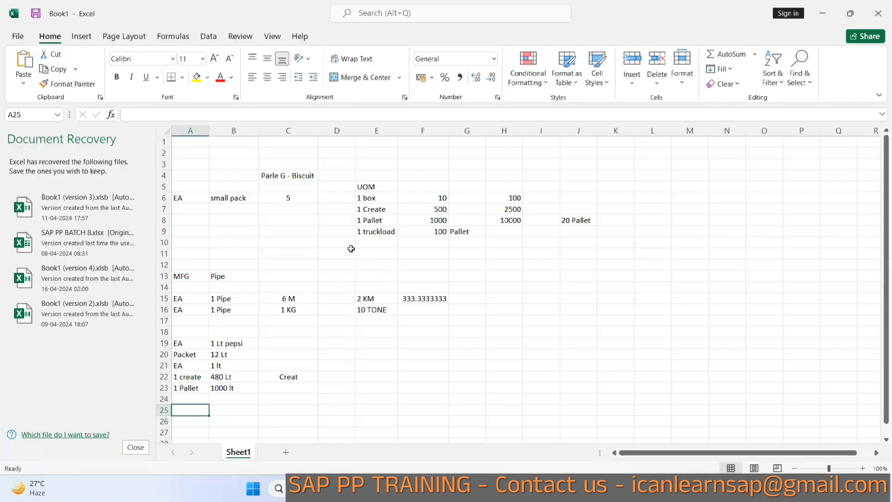
pyautogui.hotkey('alt', 'Tab')
# Add alternative unit BOX with conversion 1 BOX = 10 EA, and switch back to the spreadsheet.
pyautogui.click(36, 237)
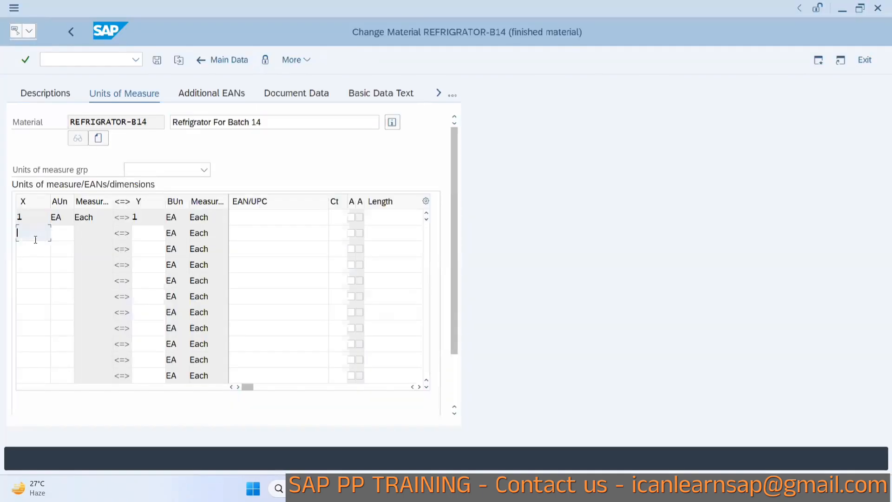
pyautogui.write('1')
pyautogui.click(61, 235)
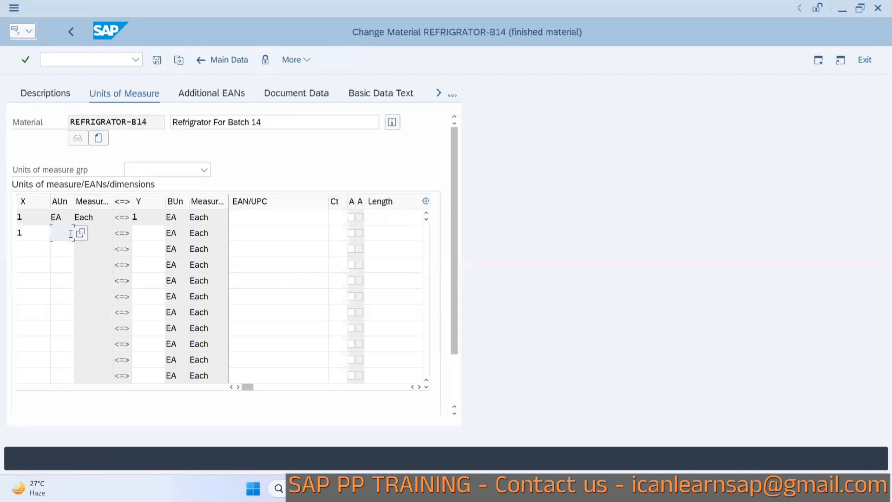
pyautogui.write('BOX')
pyautogui.click(150, 233)
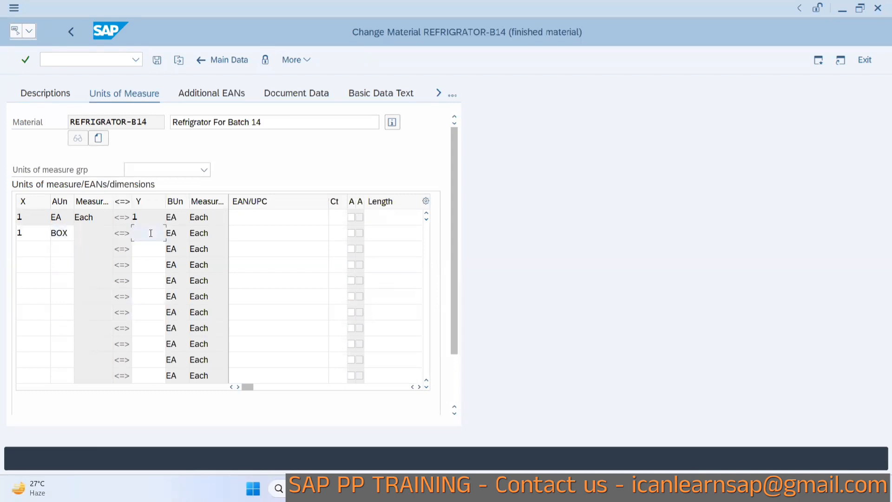
pyautogui.write('10')
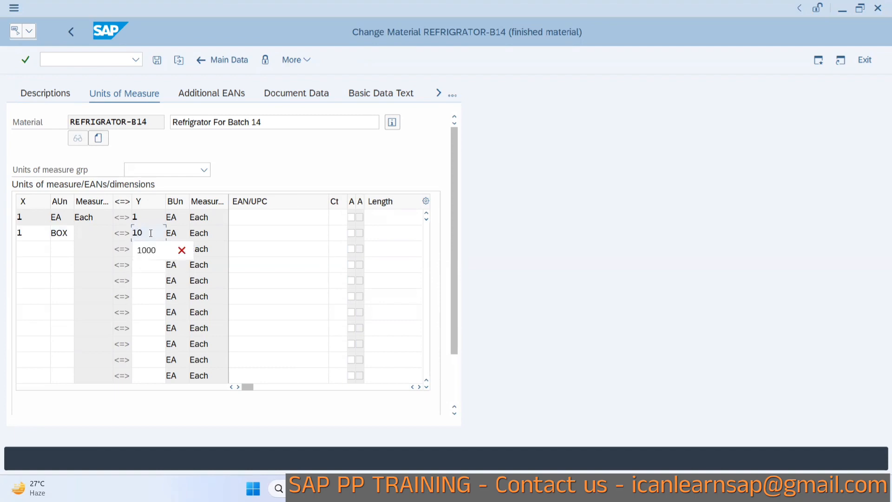
pyautogui.press('Return')
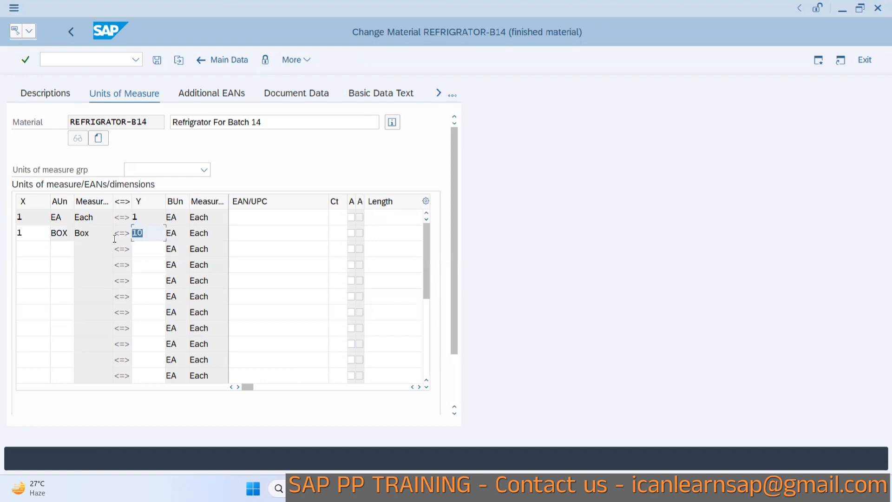
pyautogui.hotkey('alt', 'Tab')
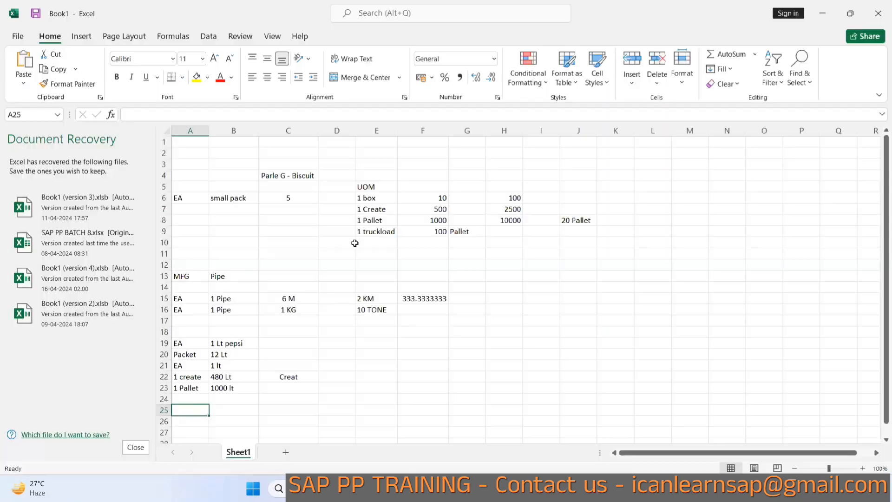
# Review the box and crate entries in the spreadsheet notes and switch back to SAP.
pyautogui.click(431, 195)
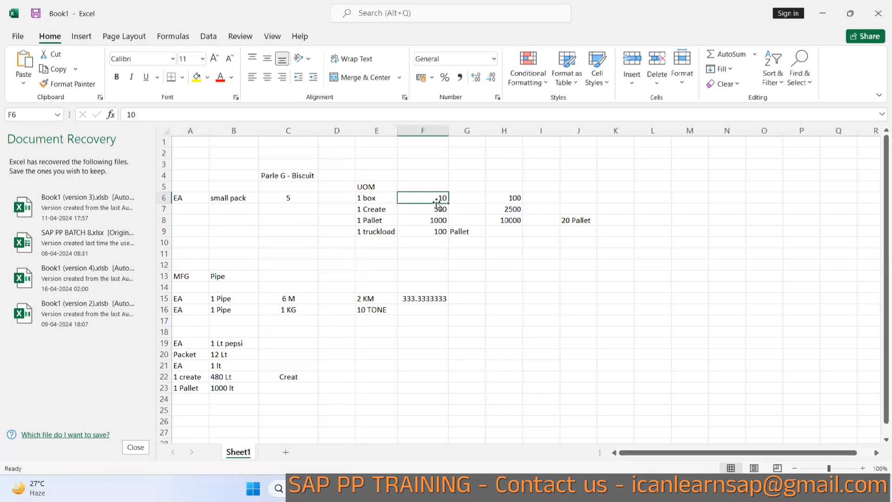
pyautogui.click(366, 210)
pyautogui.hotkey('alt', 'Tab')
# Start a new unit-of-measure row with quantity 1 and open the list of available alternative units.
pyautogui.click(24, 248)
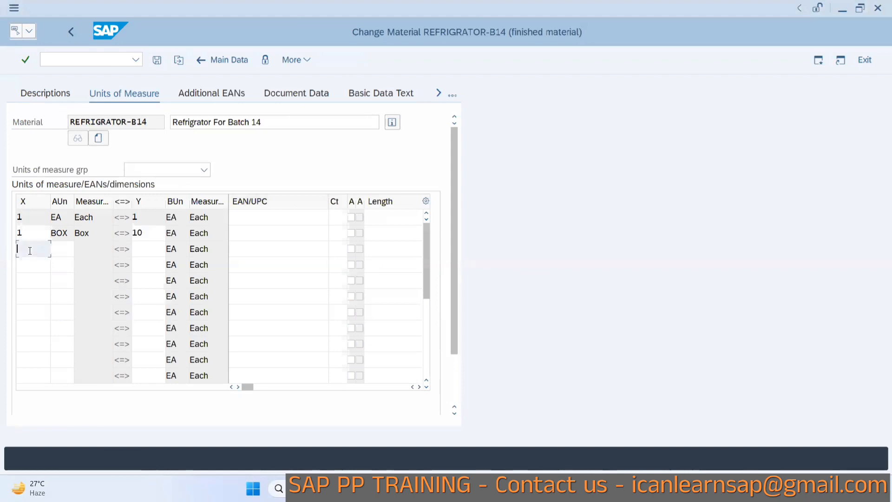
pyautogui.write('1')
pyautogui.click(70, 250)
pyautogui.write('CR')
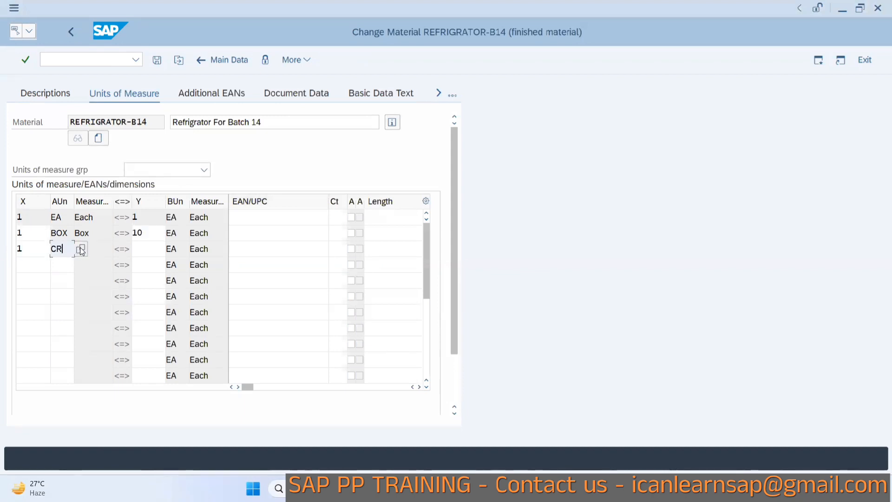
pyautogui.click(81, 251)
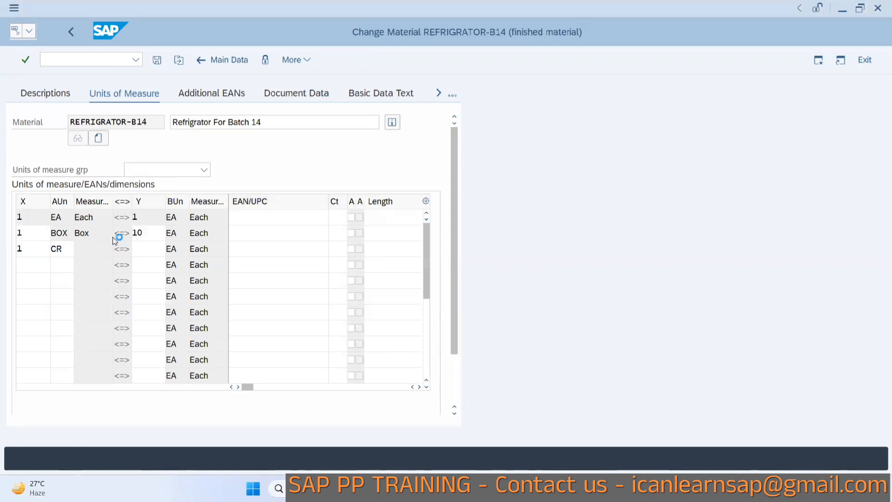
pyautogui.scroll(-2, 107, 163)
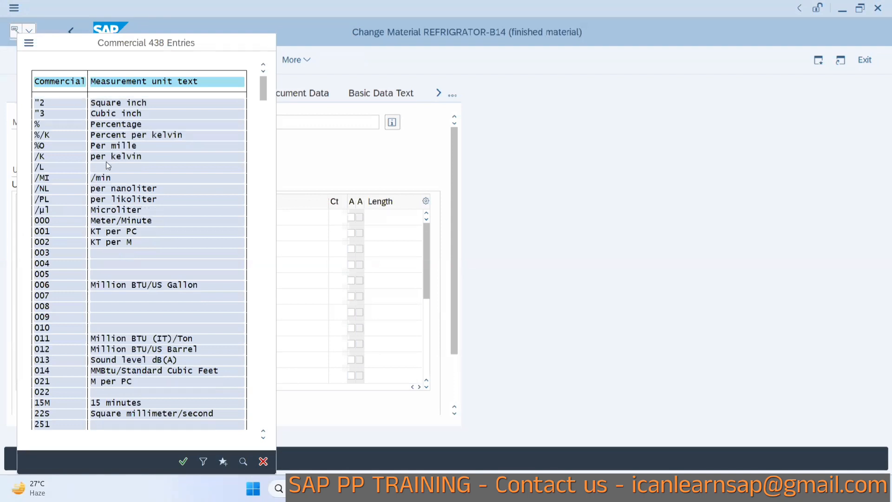
pyautogui.scroll(-3, 115, 221)
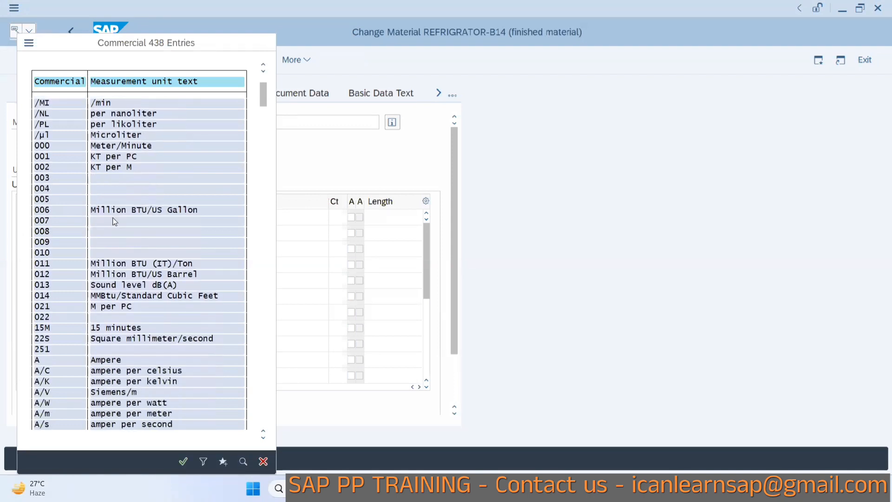
pyautogui.scroll(-1, 115, 221)
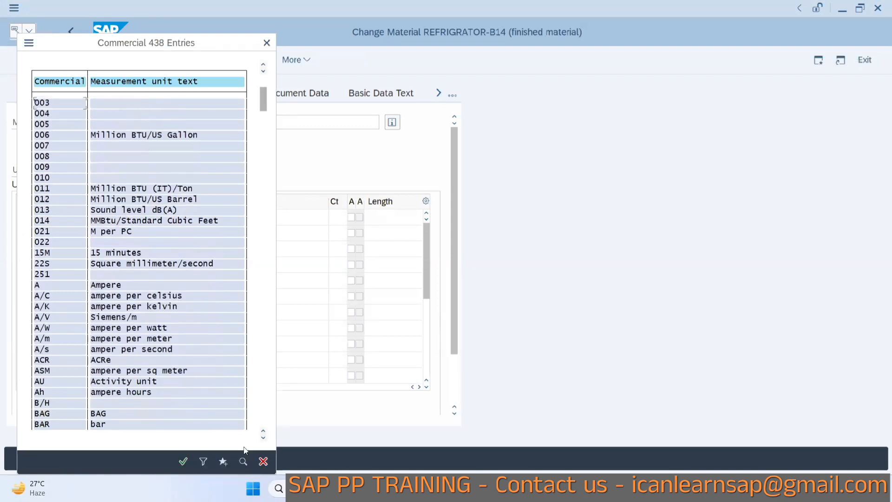
# Search the unit list for caret.
pyautogui.click(243, 461)
pyautogui.write('cart')
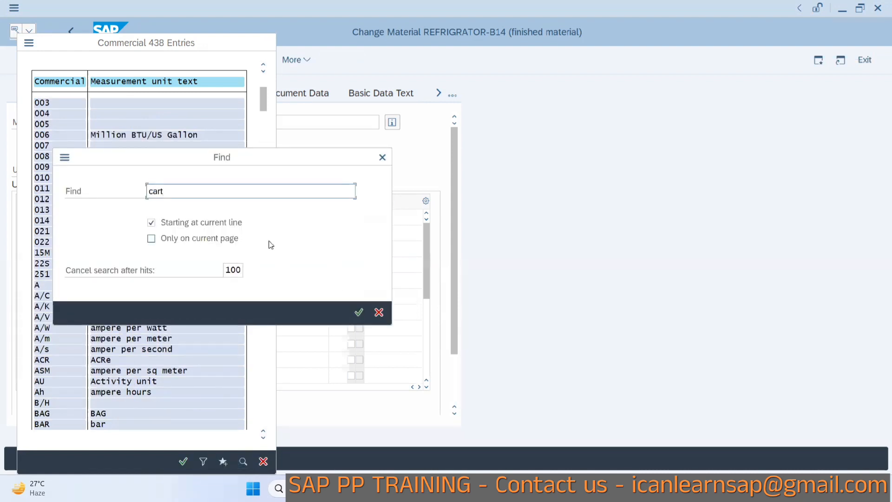
pyautogui.press('BackSpace')
pyautogui.write('et')
pyautogui.press('Return')
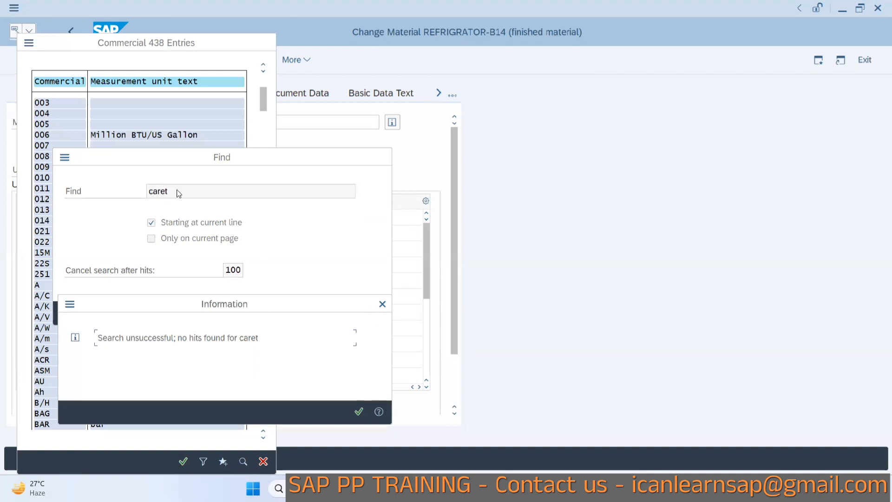
pyautogui.click(382, 304)
# Search the unit list for cra, select CRT (Crate) as the alternative unit, and set 1 CRT = 100 EA.
pyautogui.click(195, 190)
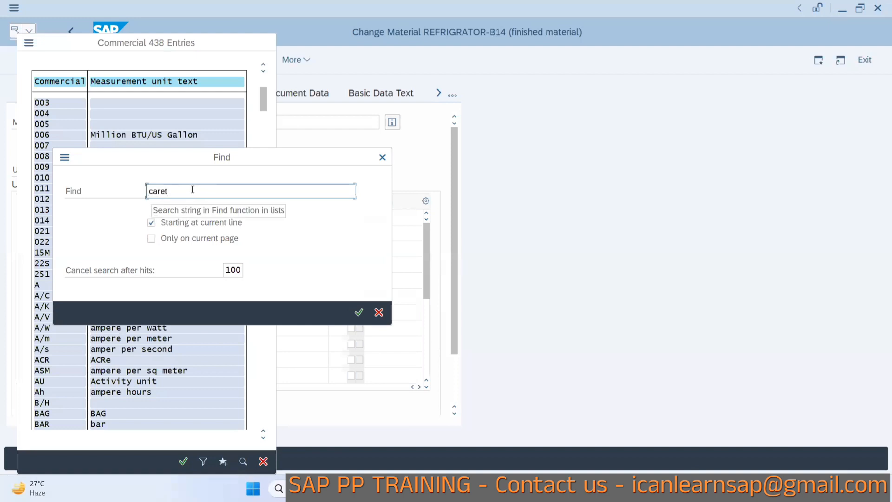
pyautogui.press('BackSpace')
pyautogui.press('BackSpace')
pyautogui.press('BackSpace')
pyautogui.write('ra')
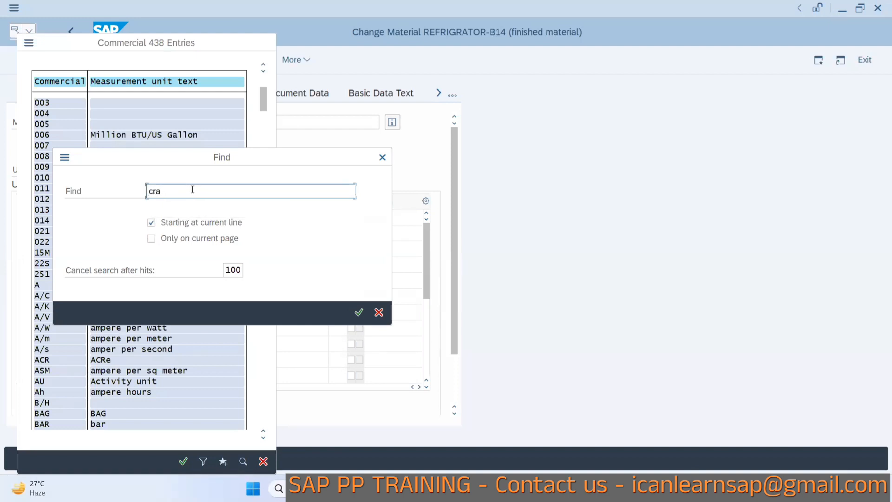
pyautogui.press('Return')
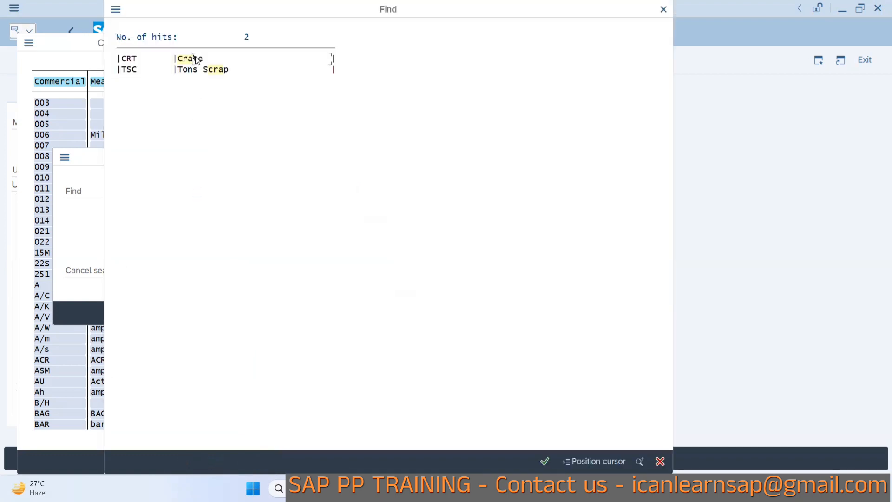
pyautogui.doubleClick(195, 59)
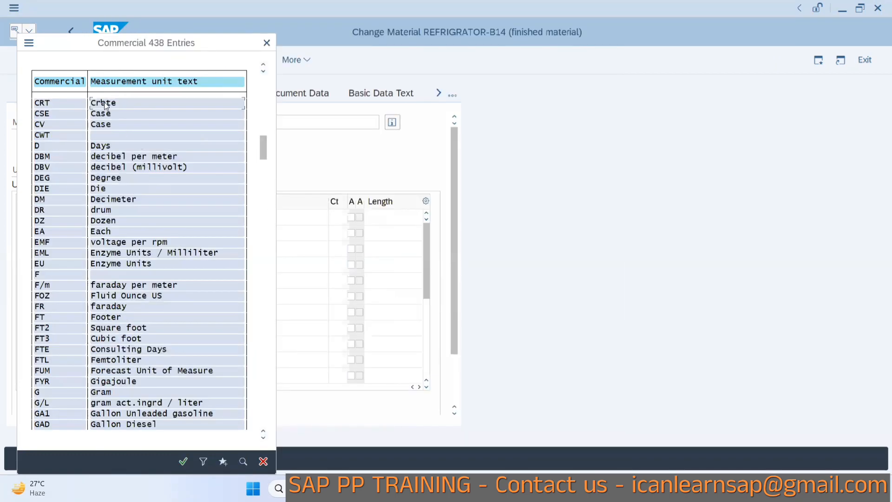
pyautogui.doubleClick(106, 103)
pyautogui.click(137, 246)
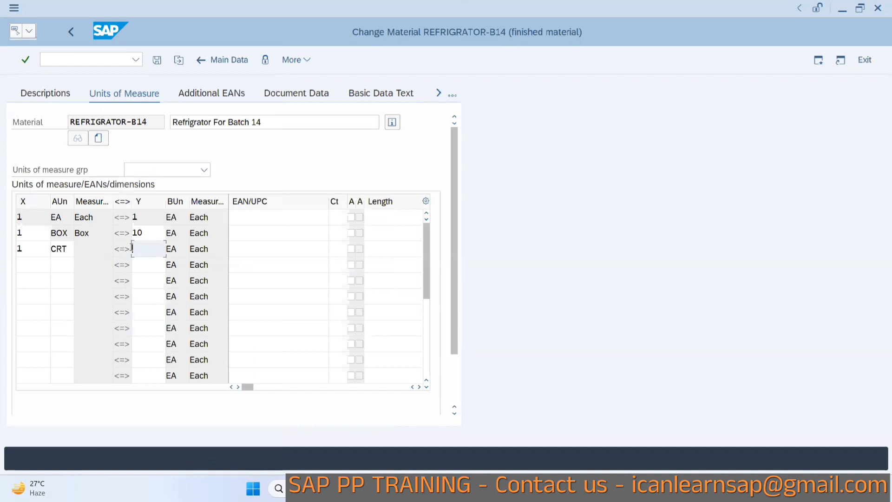
pyautogui.write('100')
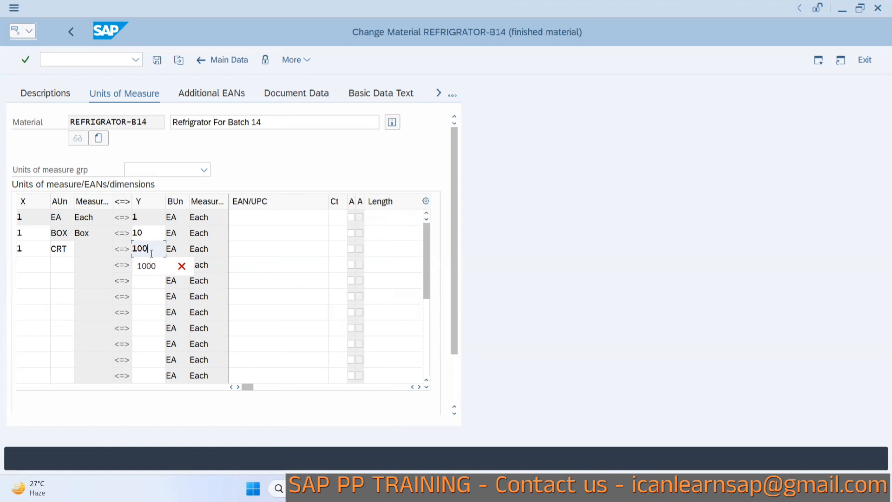
# Add alternative unit PAL with conversion 1 PAL = 1000 EA and confirm the entries.
pyautogui.click(19, 266)
pyautogui.write('1')
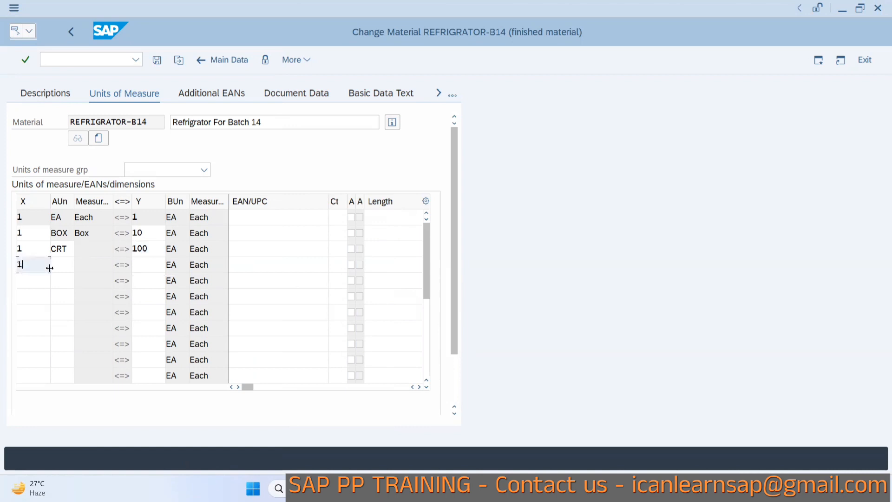
pyautogui.click(64, 268)
pyautogui.write('PAL')
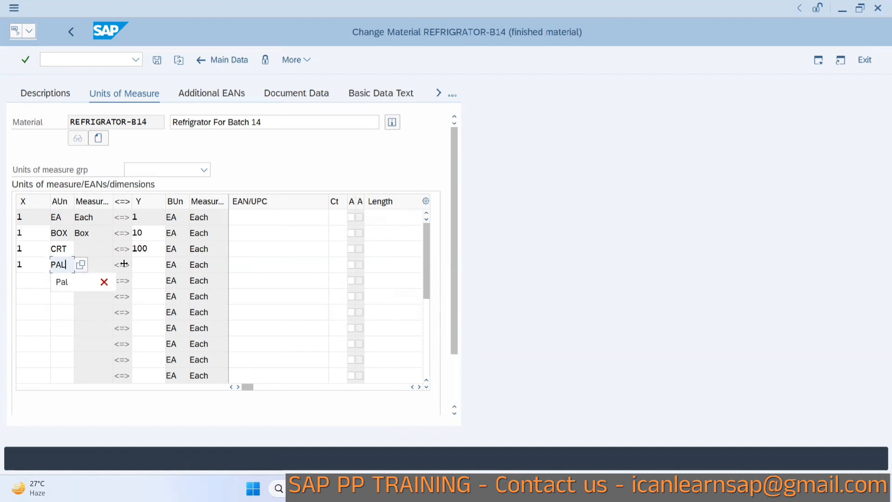
pyautogui.click(153, 264)
pyautogui.write('1000')
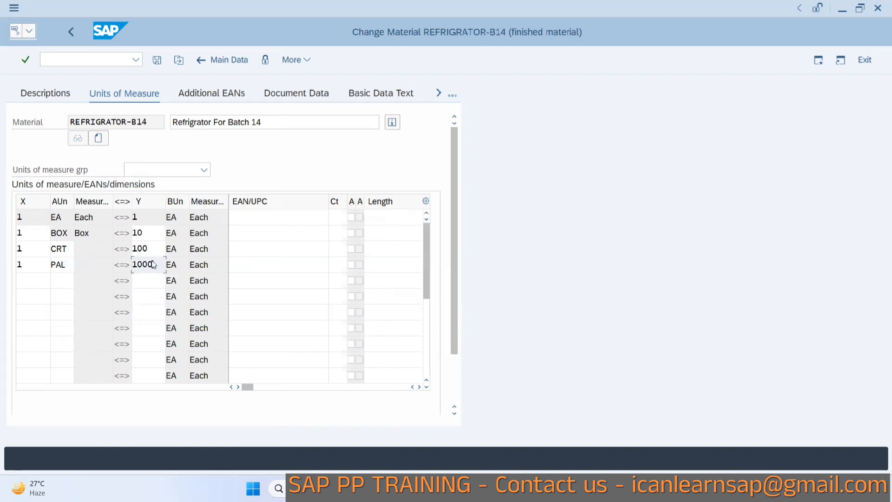
pyautogui.press('Return')
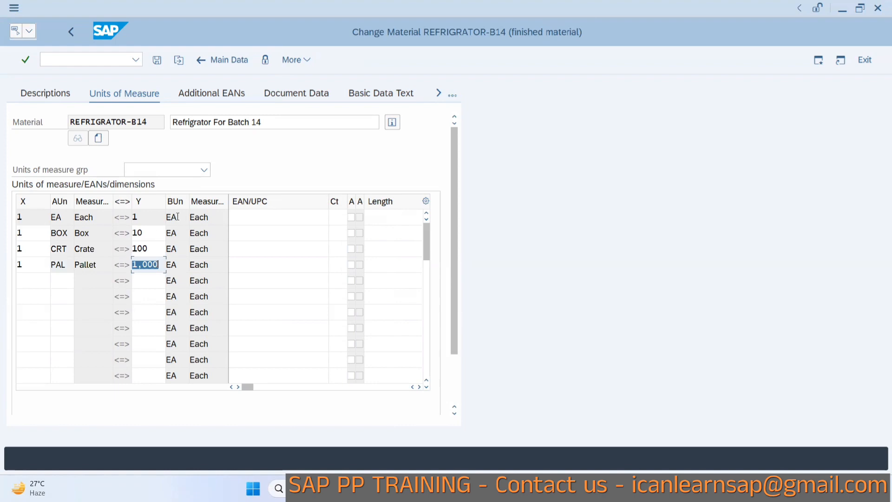
# Add alternative unit KG with conversion 1 KG = 1 EA, glancing back at the spreadsheet notes.
pyautogui.click(31, 282)
pyautogui.hotkey('alt', 'Tab')
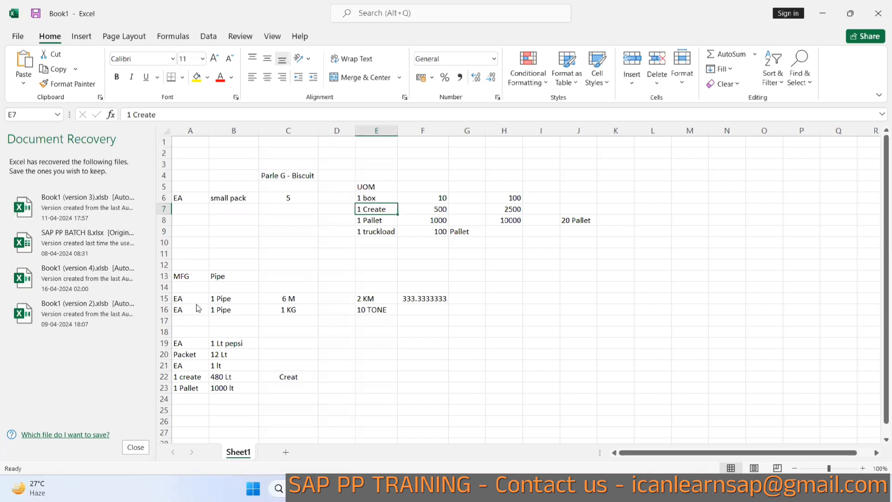
pyautogui.hotkey('alt', 'Tab')
pyautogui.click(55, 280)
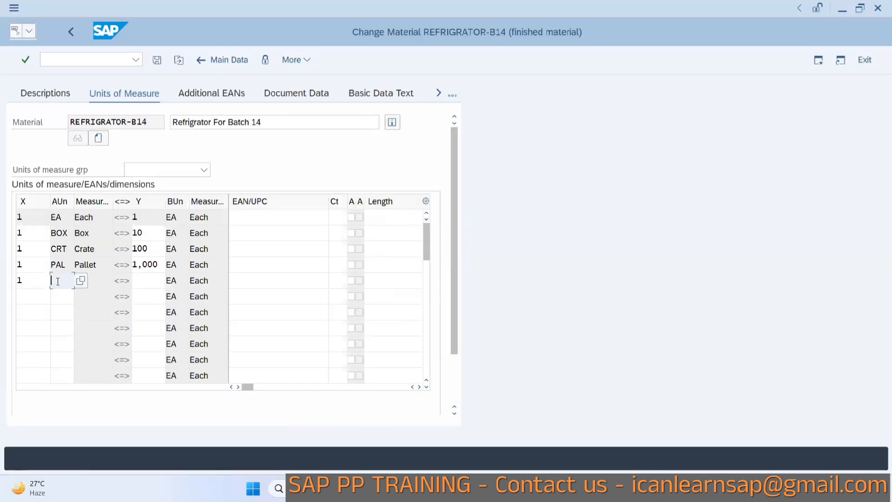
pyautogui.write('EA')
pyautogui.click(141, 280)
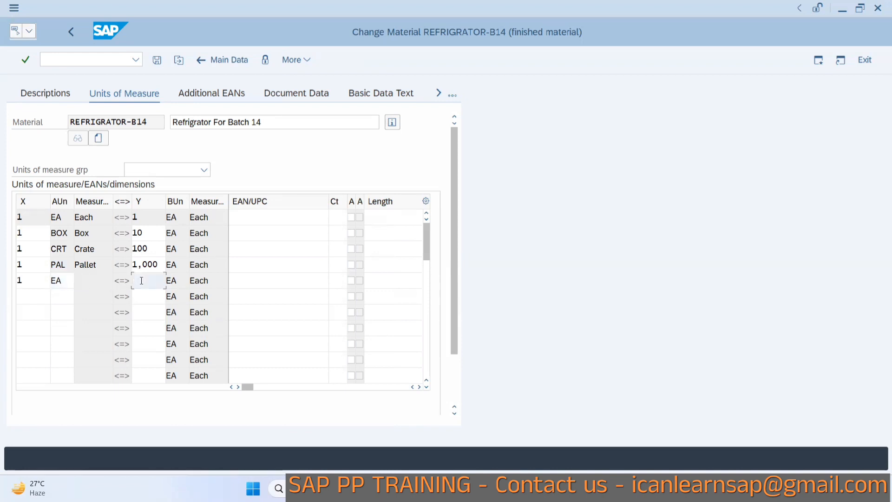
pyautogui.click(60, 283)
pyautogui.press('BackSpace')
pyautogui.press('BackSpace')
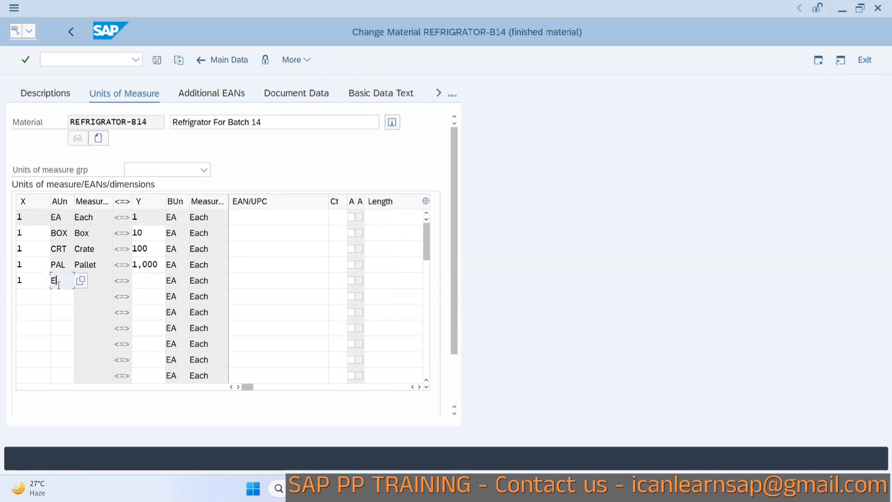
pyautogui.write('KG')
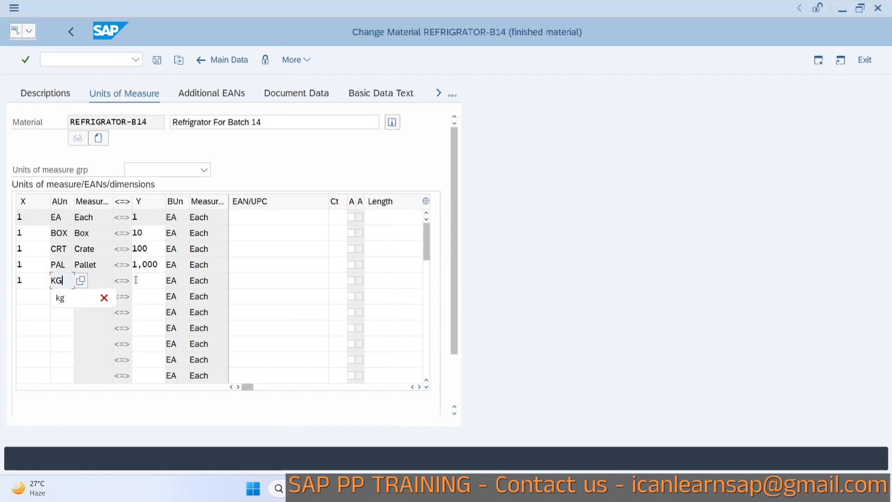
pyautogui.click(135, 280)
pyautogui.write('1')
# Add alternative unit M with conversion 6 M = 1 EA.
pyautogui.click(34, 295)
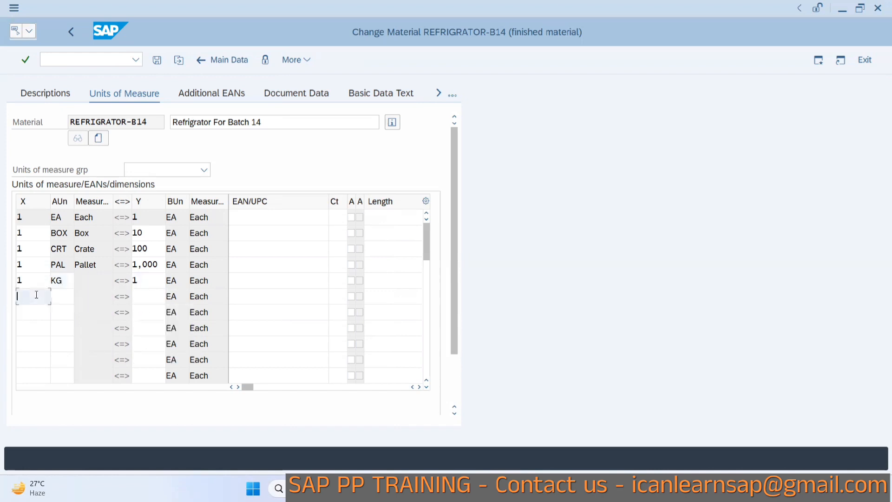
pyautogui.write('1')
pyautogui.write('M')
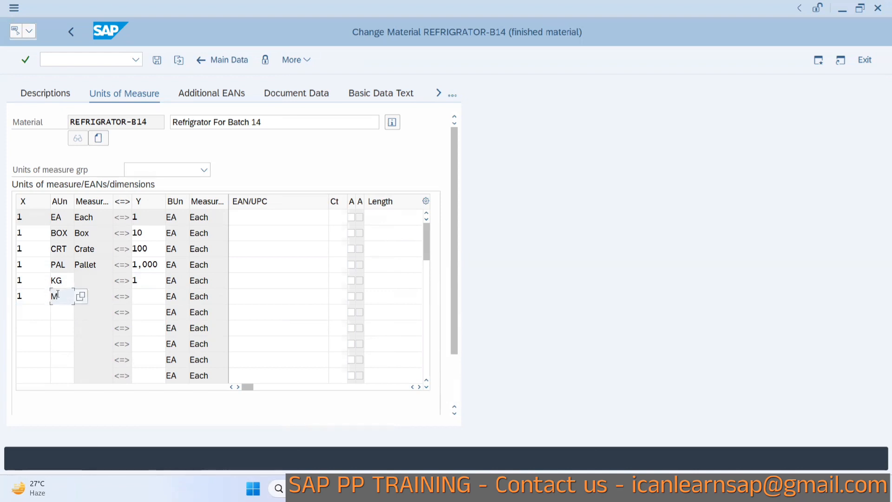
pyautogui.press('BackSpace')
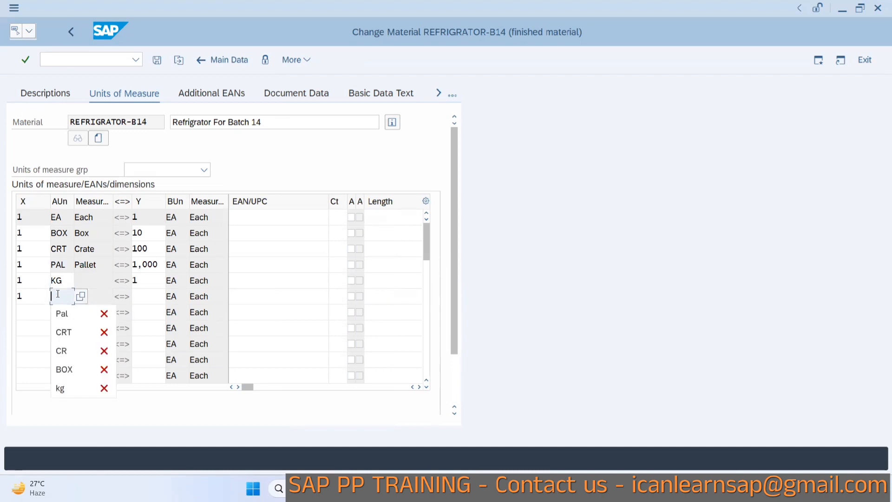
pyautogui.write('M')
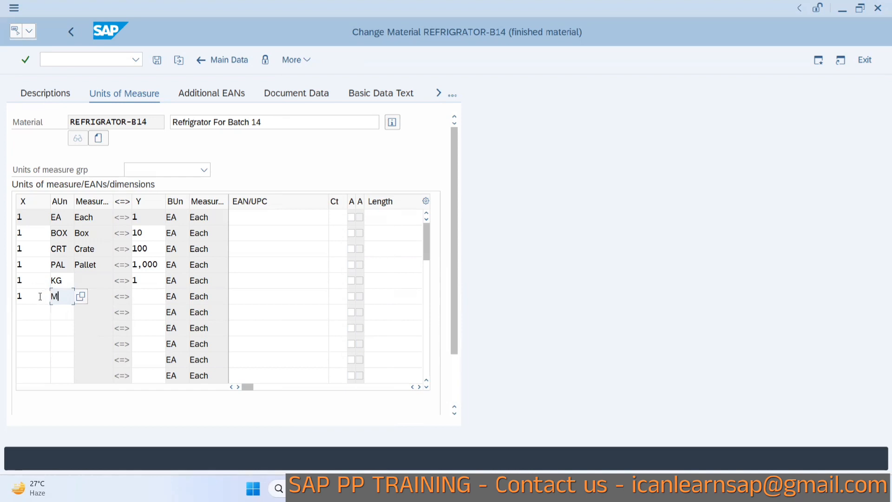
pyautogui.click(40, 296)
pyautogui.write('1')
pyautogui.click(148, 294)
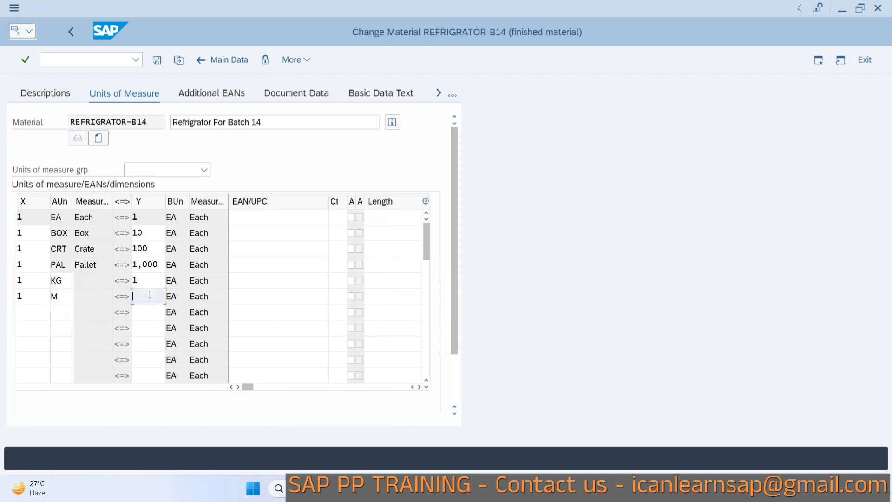
pyautogui.write('1')
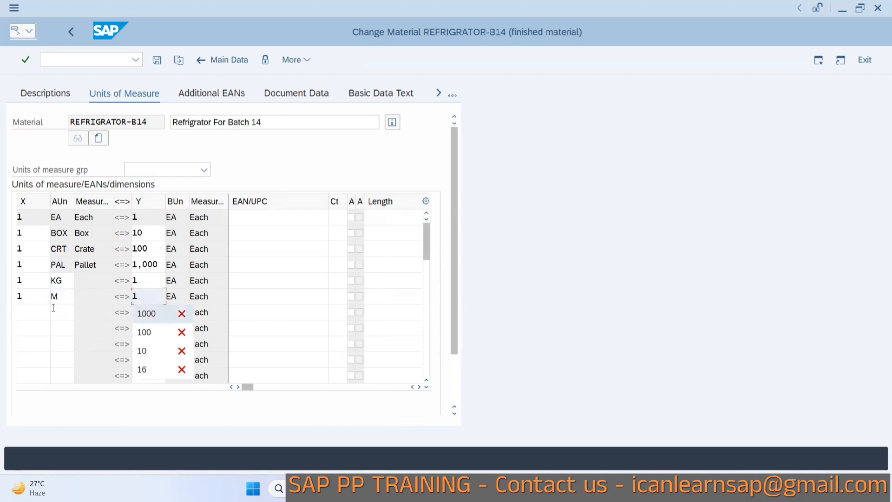
pyautogui.click(32, 299)
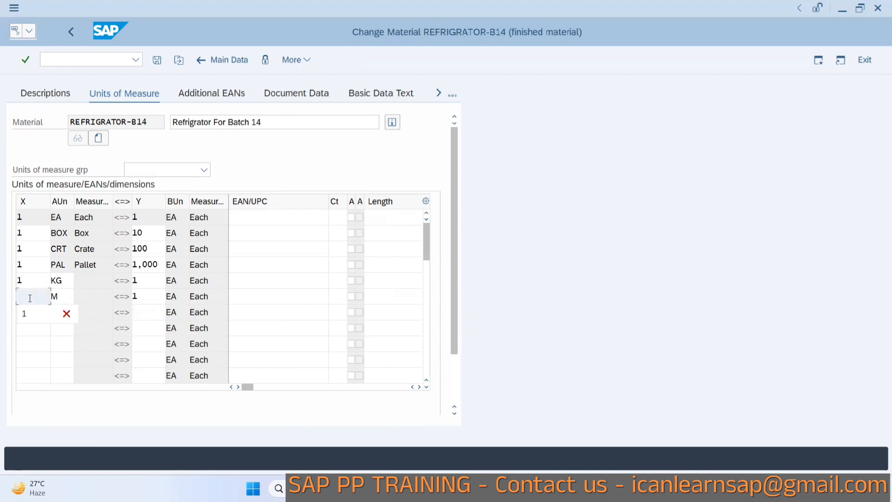
pyautogui.write('6')
pyautogui.click(151, 301)
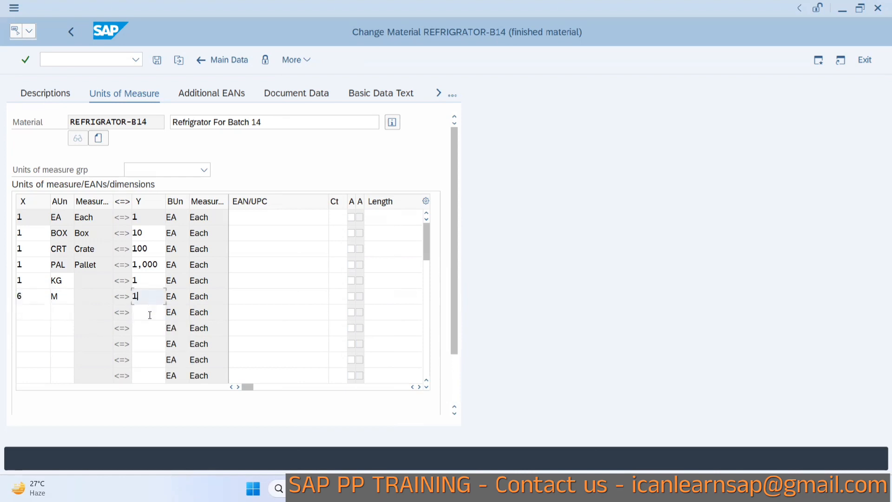
pyautogui.click(150, 315)
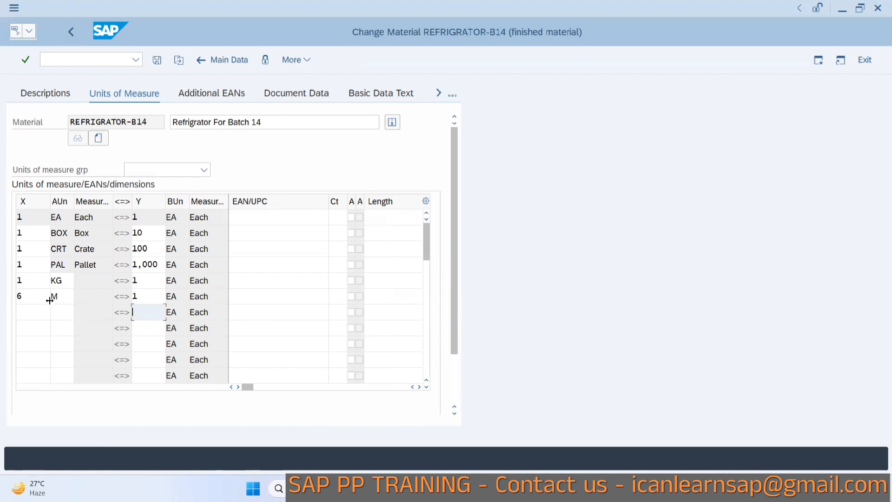
pyautogui.click(52, 321)
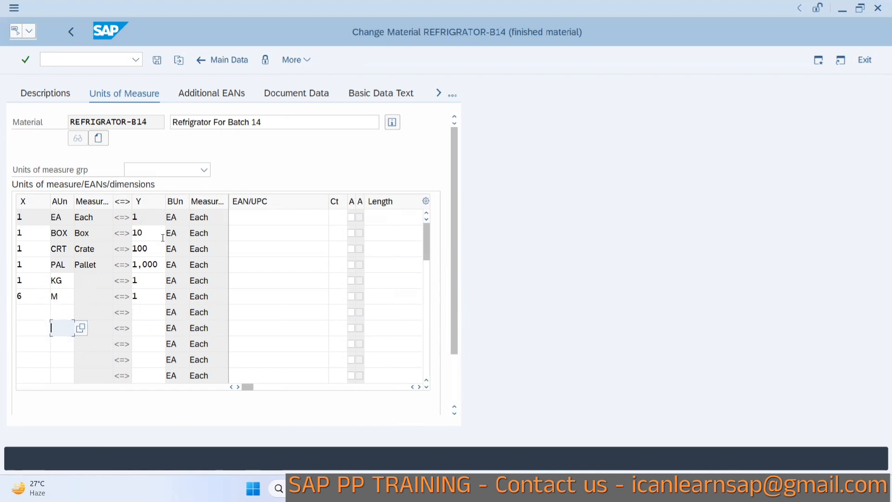
pyautogui.click(246, 64)
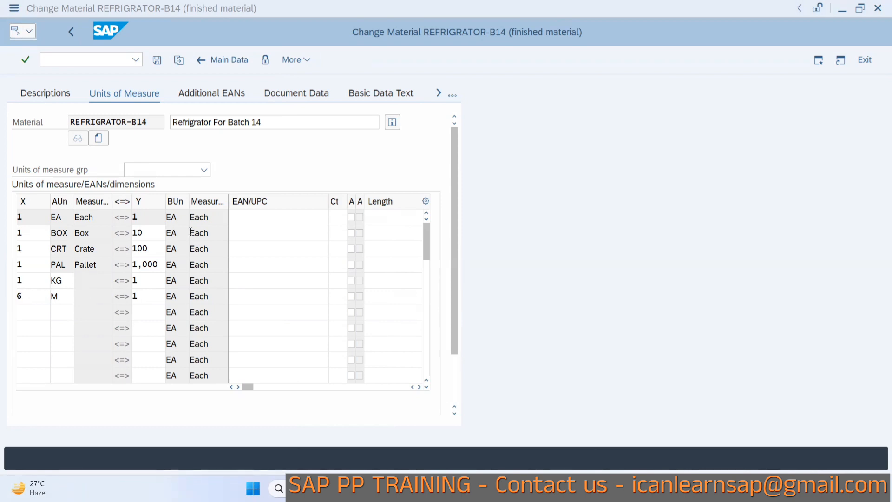
# Check the pipe conversion notes in the spreadsheet, then confirm the alternative units of measure and exit the material change.
pyautogui.hotkey('alt', 'Tab')
pyautogui.hotkey('alt', 'Tab')
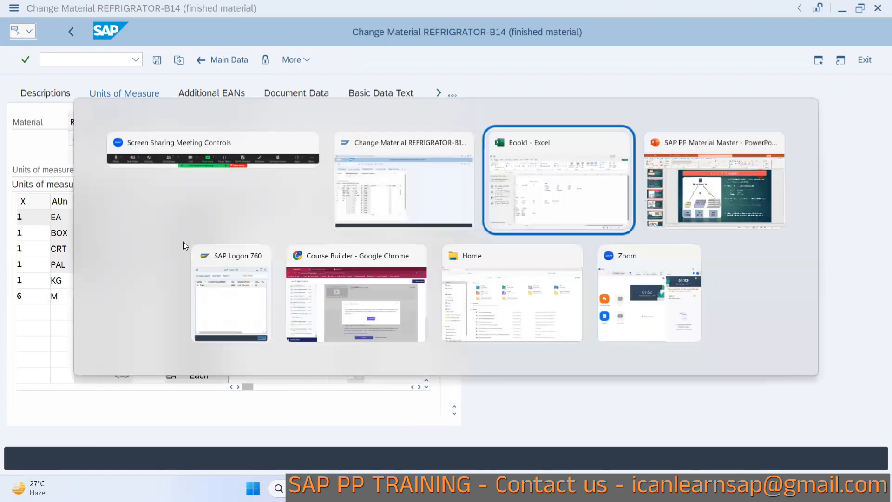
pyautogui.click(191, 311)
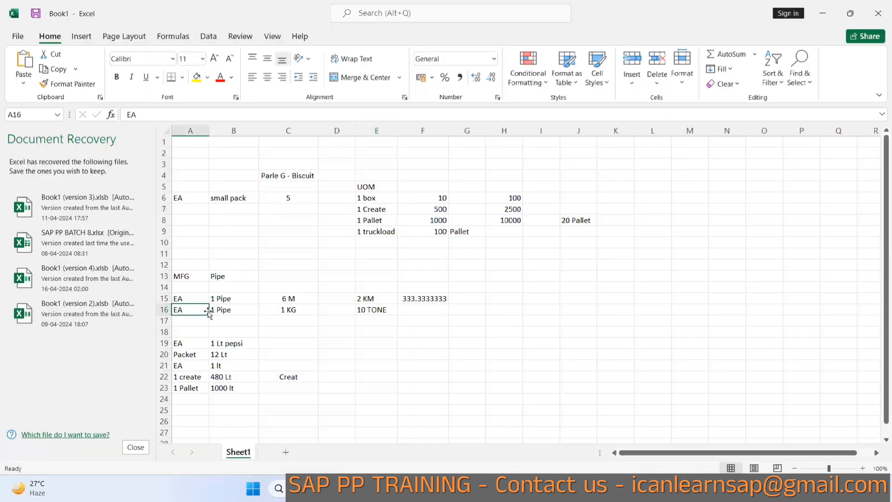
pyautogui.click(287, 296)
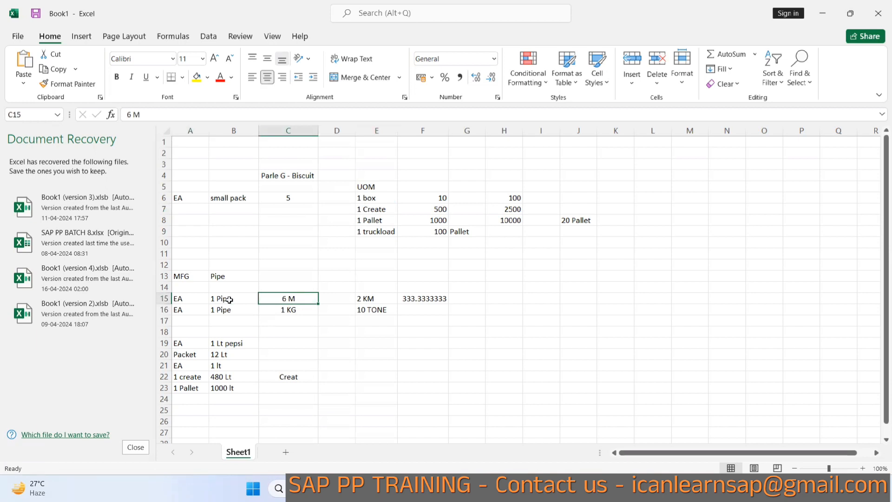
pyautogui.hotkey('alt', 'Tab')
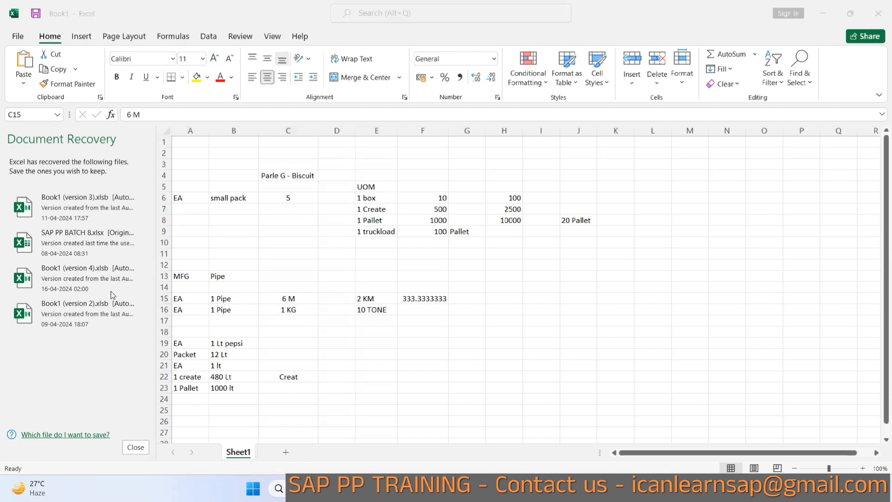
pyautogui.hotkey('alt', 'Tab')
pyautogui.press('Tab')
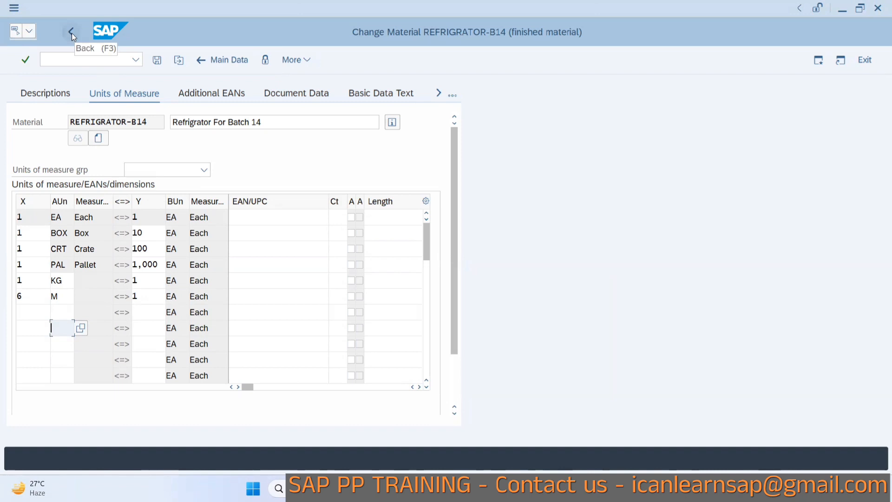
pyautogui.press('Return')
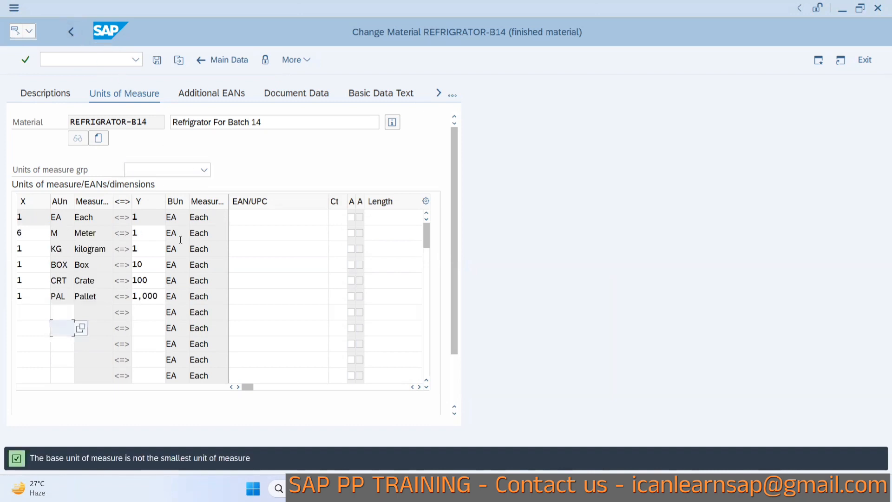
pyautogui.click(872, 60)
pyautogui.click(279, 291)
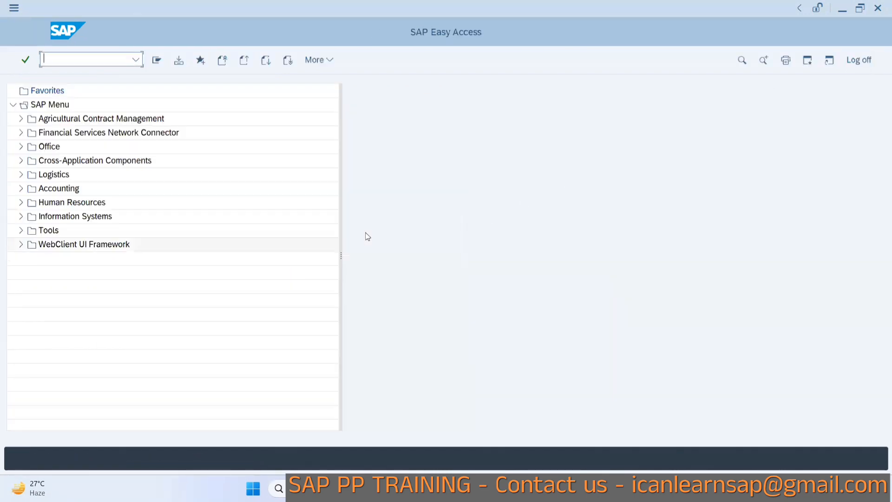
# Review the slide on default values for material and start transaction MM01.
pyautogui.hotkey('alt', 'Tab')
pyautogui.hotkey('alt', 'Tab')
pyautogui.hotkey('alt', 'Tab')
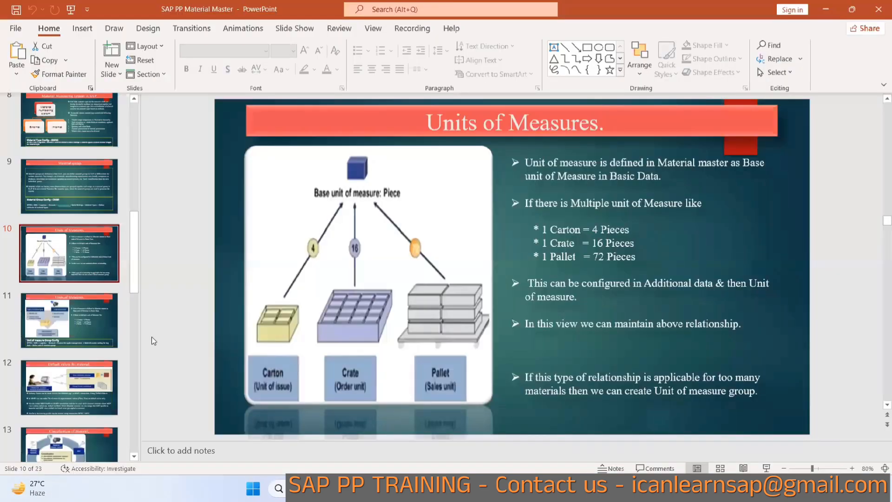
pyautogui.click(55, 385)
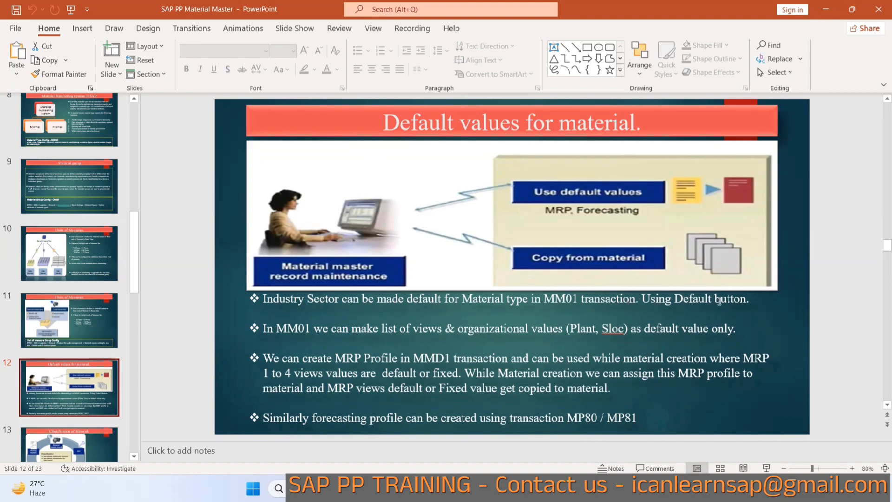
pyautogui.hotkey('alt', 'Tab')
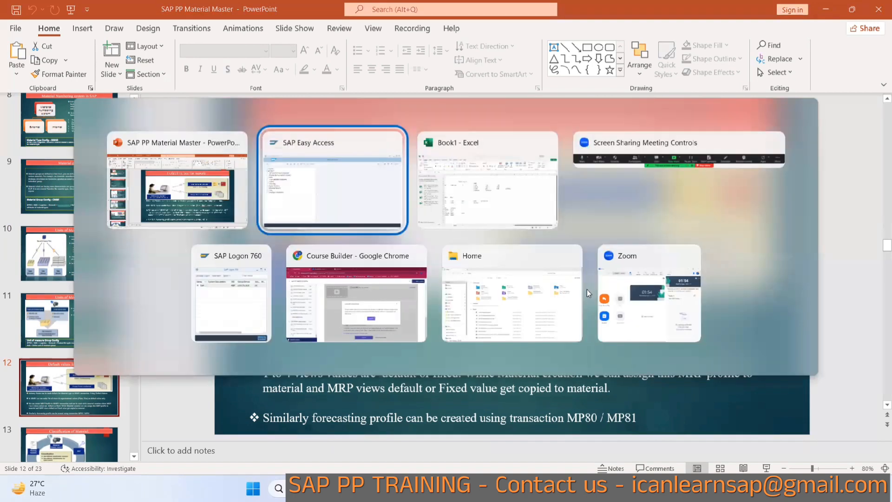
pyautogui.write('mm01')
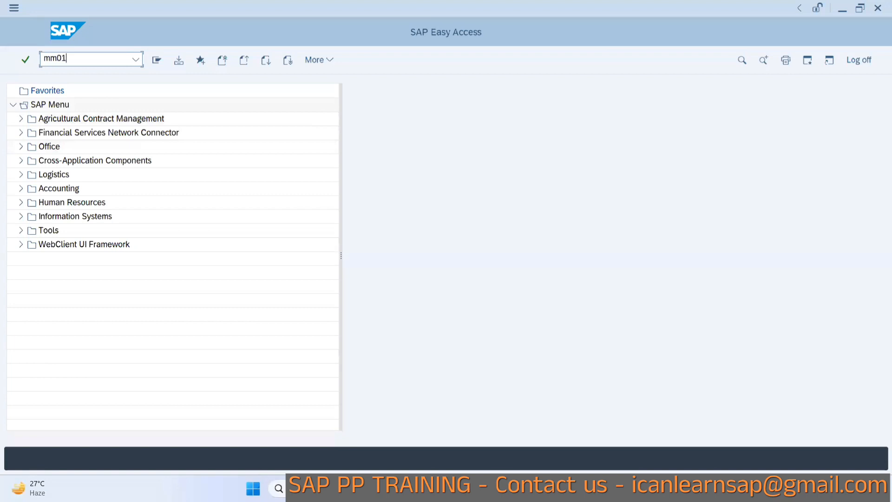
pyautogui.press('Return')
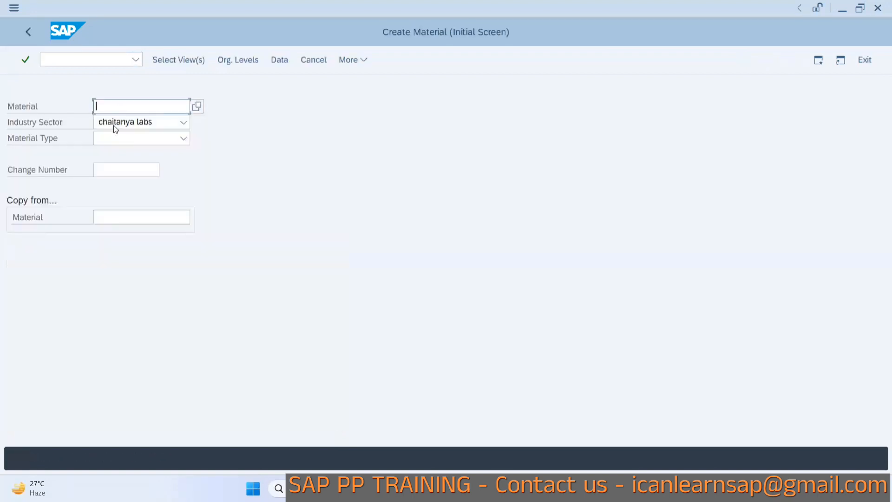
# Set the industry sector to M Mechanical Engineering and the material type to ROH Raw Material.
pyautogui.click(134, 124)
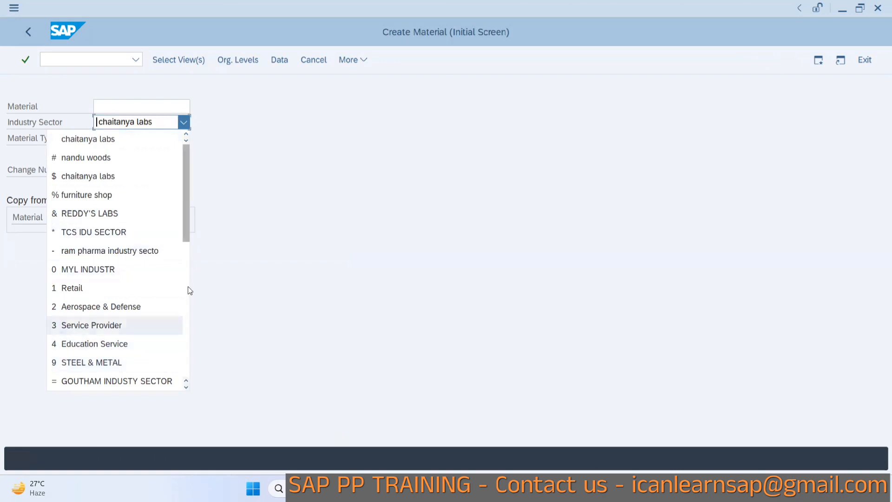
pyautogui.scroll(-3, 138, 324)
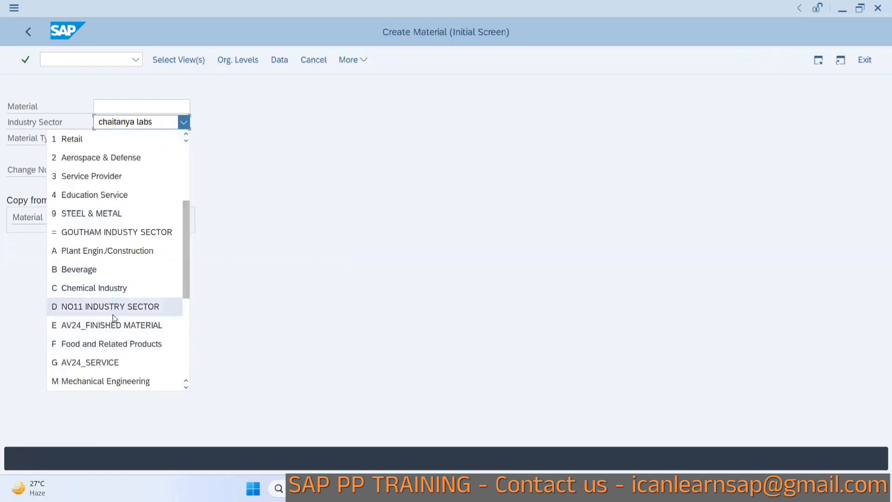
pyautogui.click(140, 381)
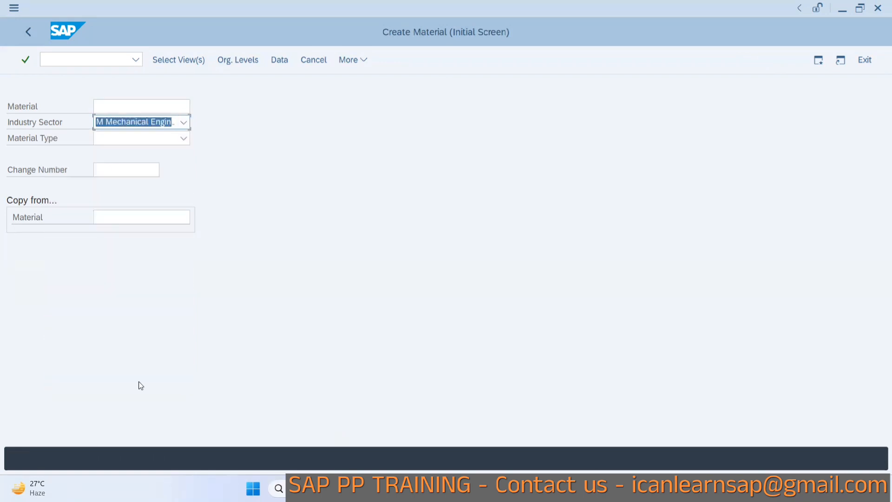
pyautogui.click(142, 141)
pyautogui.write('fi')
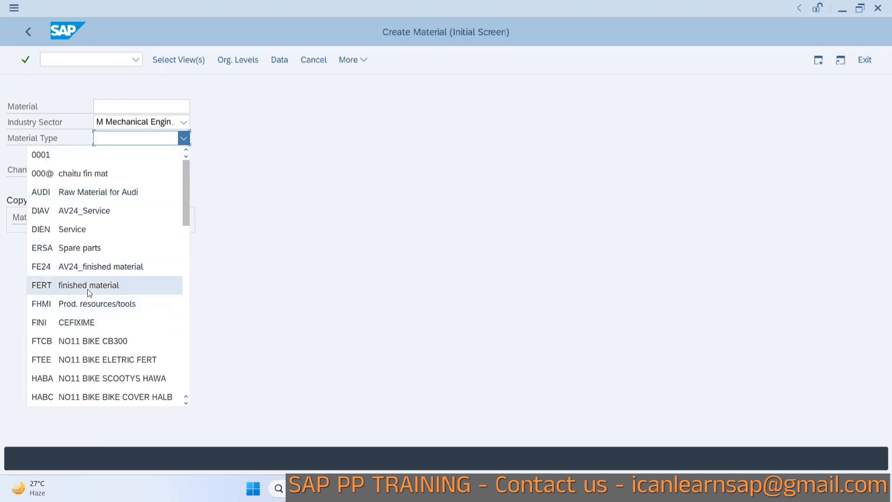
pyautogui.scroll(-5, 88, 289)
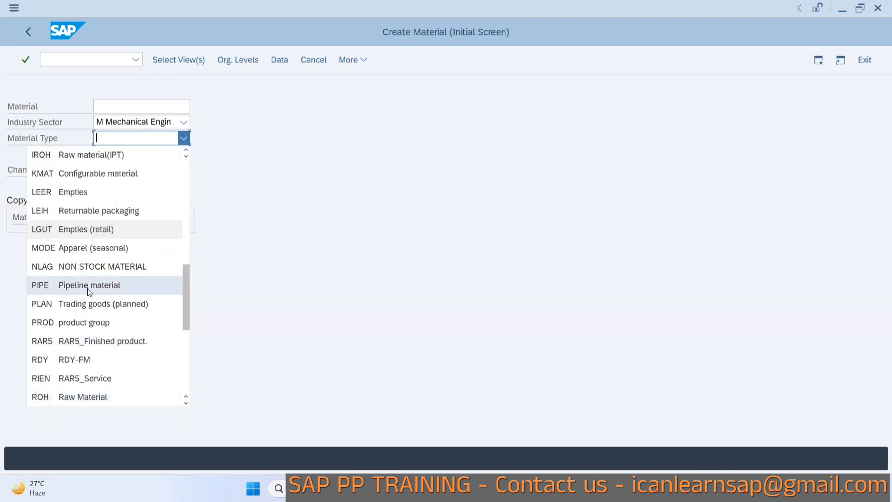
pyautogui.click(64, 398)
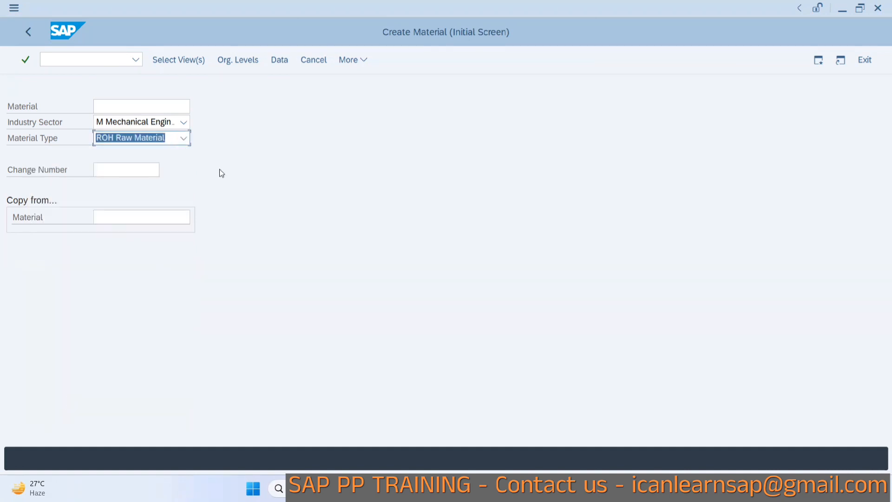
# Open view selection and check Basic Data 1, Basic Data 2, Purchasing, and MRP 1 to MRP 4.
pyautogui.press('Return')
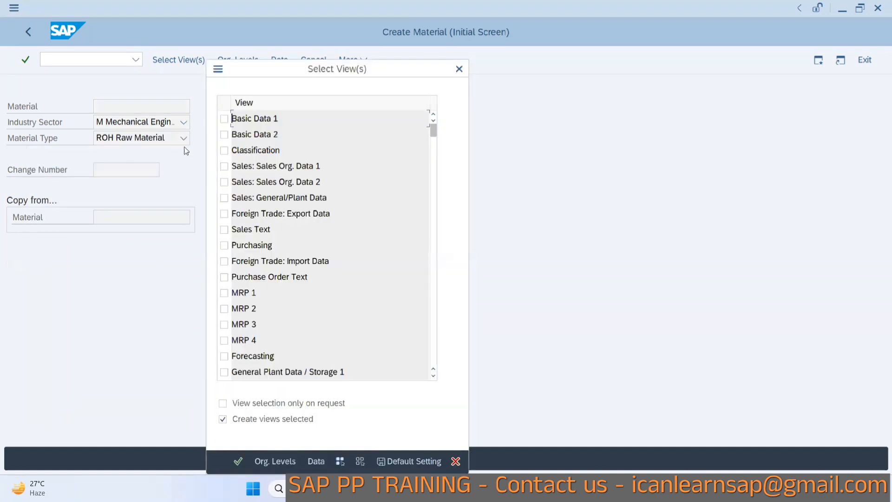
pyautogui.moveTo(227, 74); pyautogui.dragTo(350, 76)
pyautogui.click(347, 121)
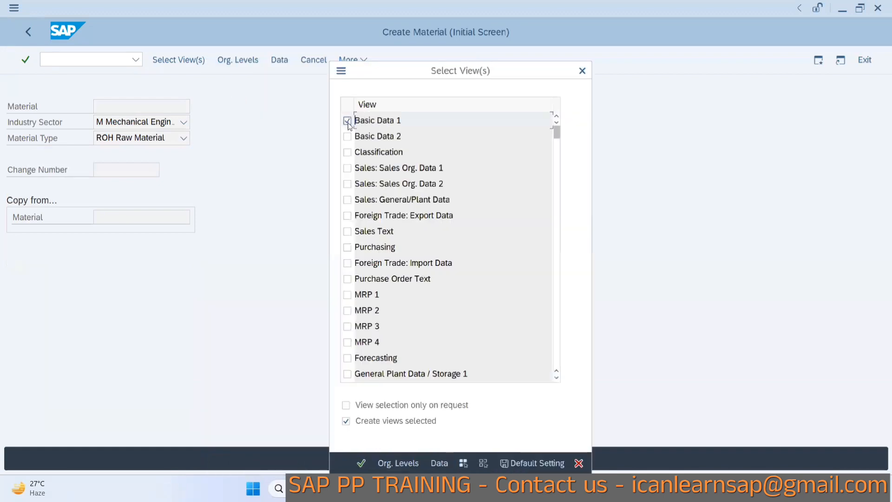
pyautogui.click(347, 136)
pyautogui.click(347, 247)
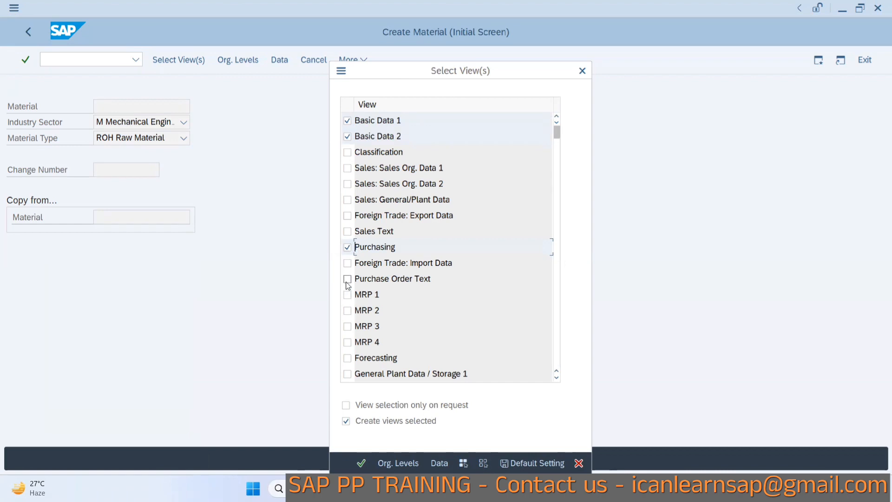
pyautogui.click(347, 294)
pyautogui.click(347, 310)
pyautogui.click(347, 326)
pyautogui.click(347, 342)
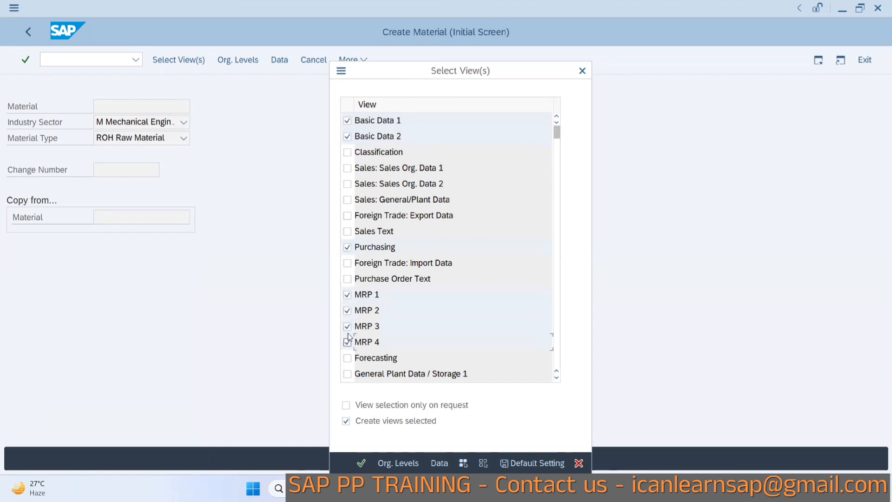
# Check Accounting 1, Accounting 2, Costing 1 and Costing 2, save the views as default setting and continue.
pyautogui.scroll(-2, 383, 314)
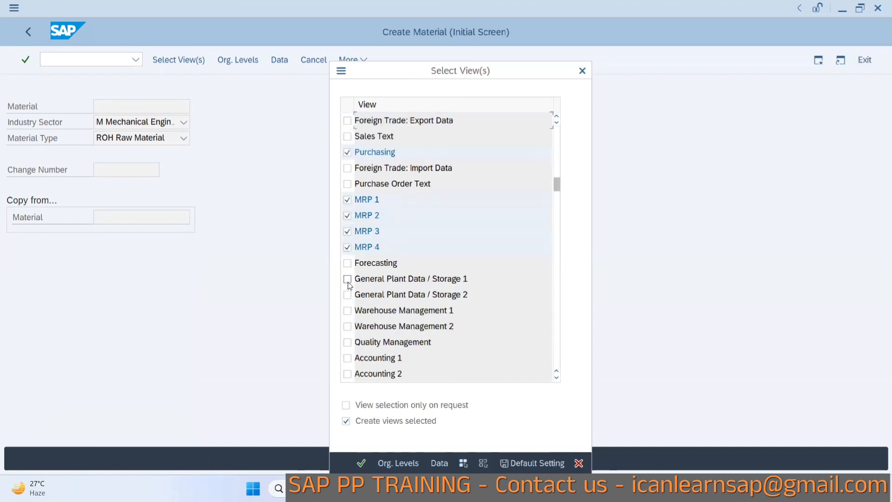
pyautogui.click(348, 357)
pyautogui.click(347, 373)
pyautogui.scroll(-3, 348, 300)
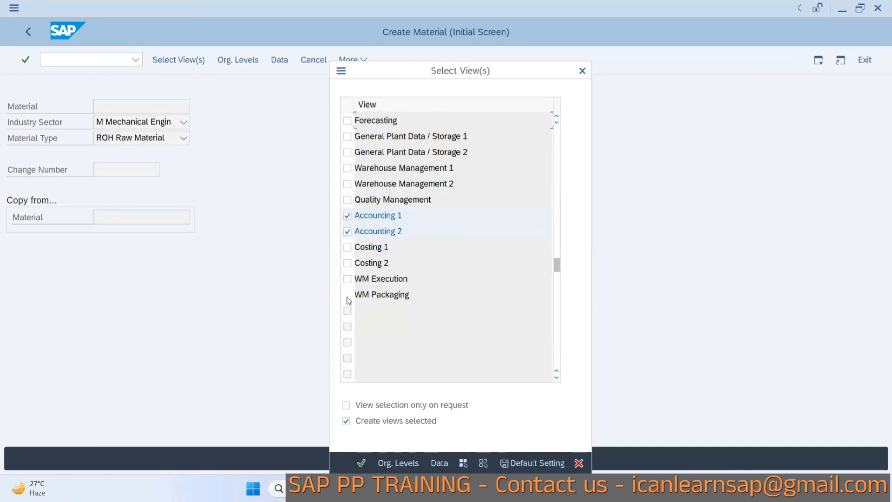
pyautogui.click(347, 247)
pyautogui.click(347, 263)
pyautogui.moveTo(473, 75); pyautogui.dragTo(524, 60)
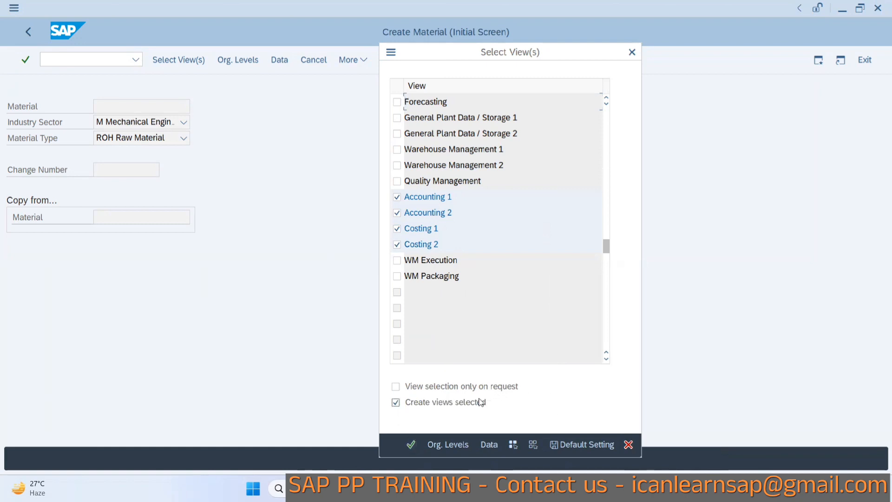
pyautogui.click(560, 444)
pyautogui.click(410, 444)
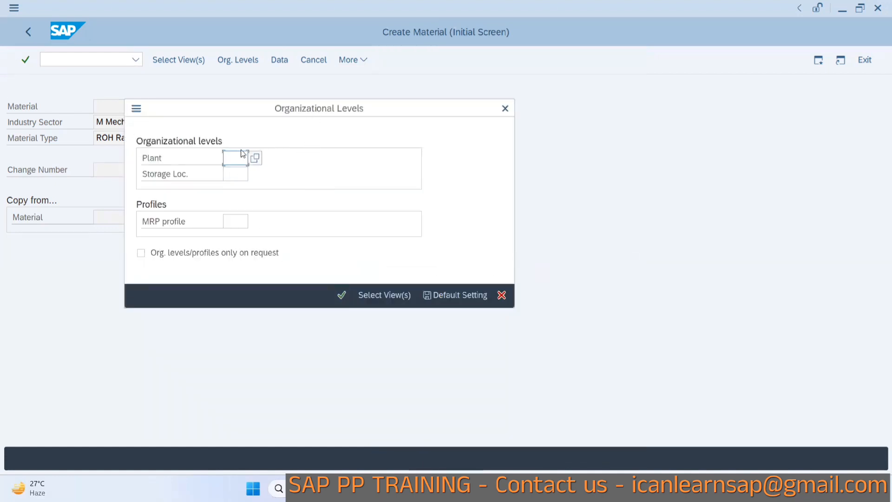
# Enter plant 1000 in the organizational levels, save it as default setting and continue.
pyautogui.write('1000')
pyautogui.click(225, 175)
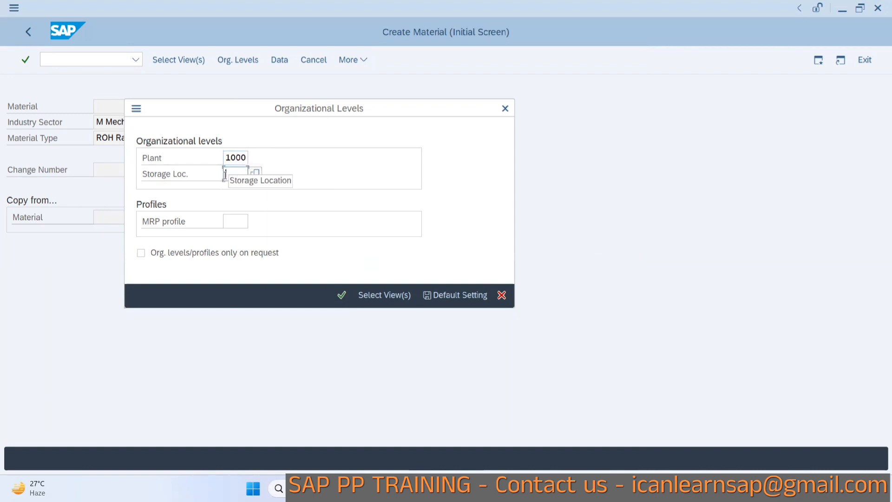
pyautogui.click(433, 294)
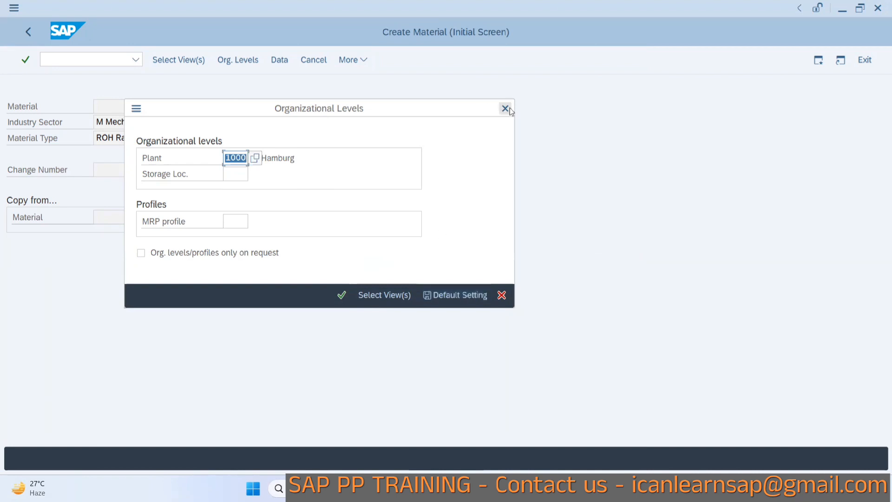
pyautogui.click(343, 300)
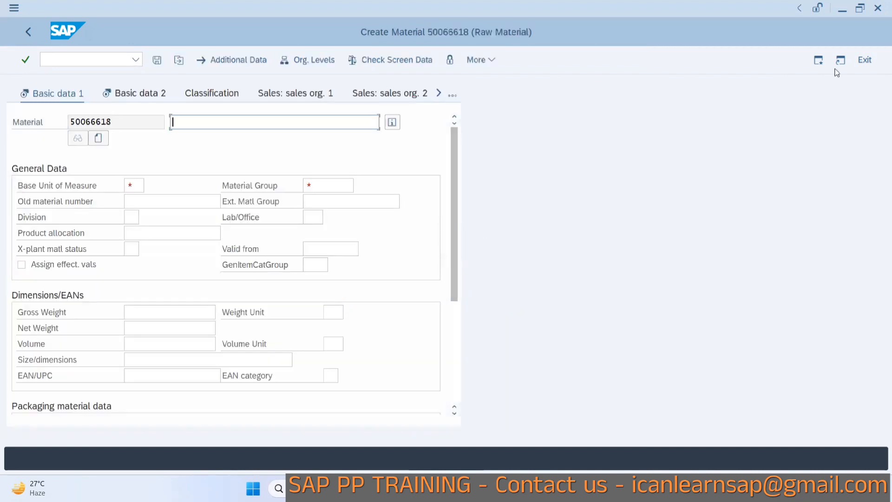
# Leave material creation and restart MM01 to check the defaulted industry sector and material type.
pyautogui.click(819, 60)
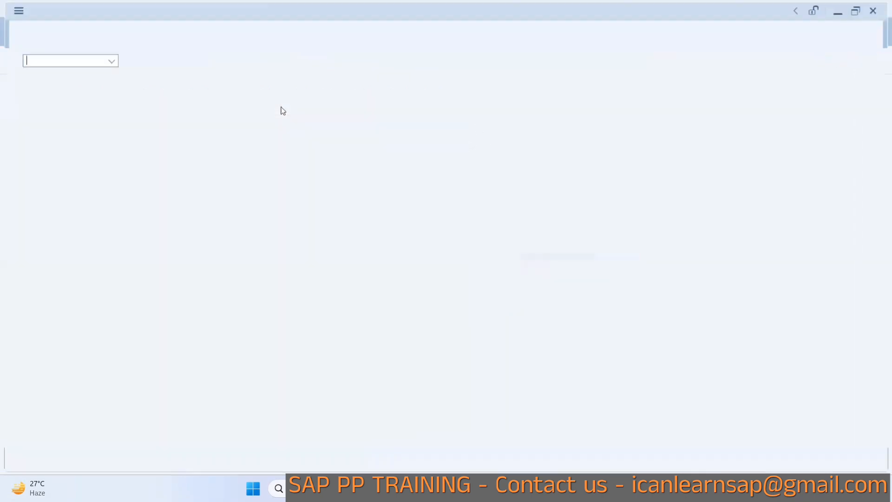
pyautogui.write('mm01')
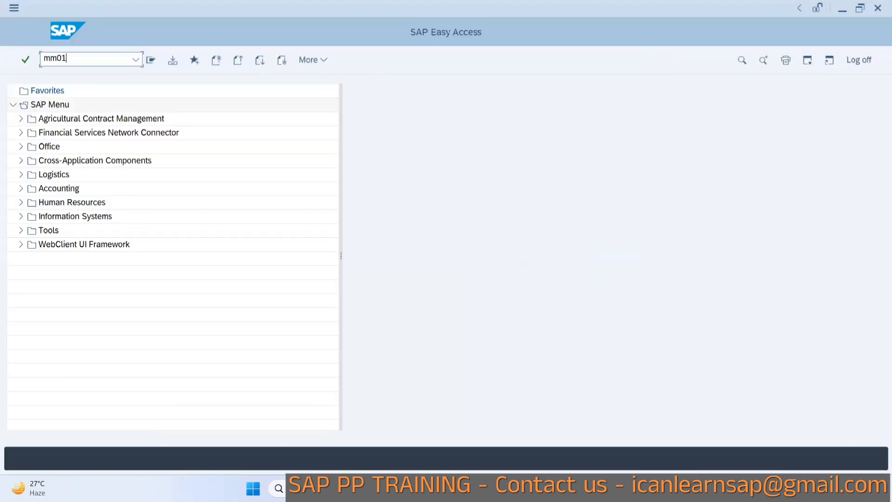
pyautogui.press('Return')
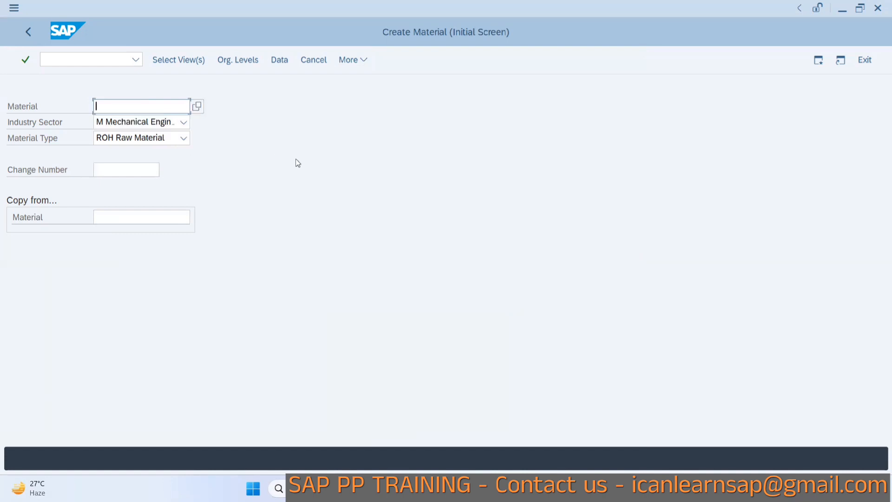
# Proceed to view selection to check the defaulted views, then return to the default values slide.
pyautogui.hotkey('alt', 'Tab')
pyautogui.press('Return')
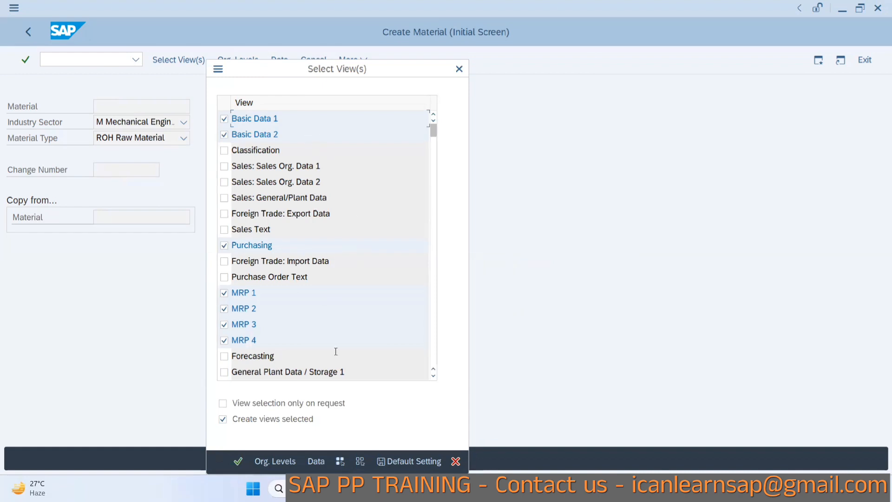
pyautogui.hotkey('alt', 'Tab')
pyautogui.hotkey('alt', 'Tab')
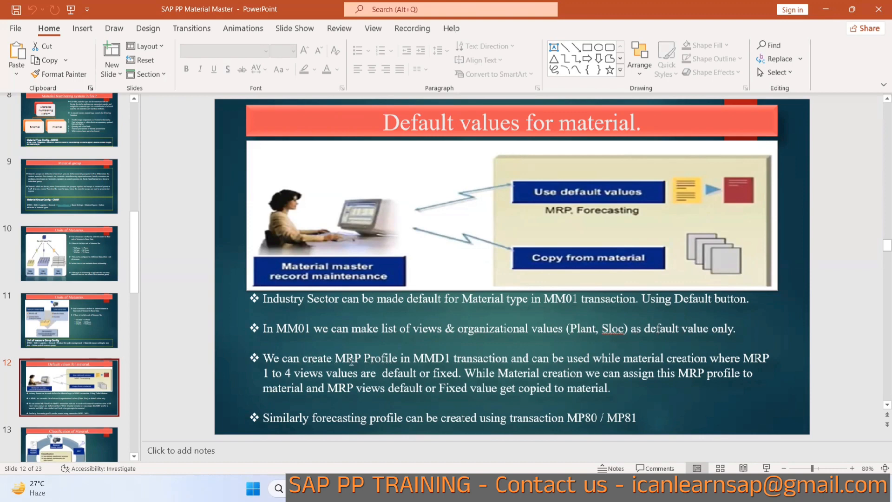
pyautogui.hotkey('alt', 'Tab')
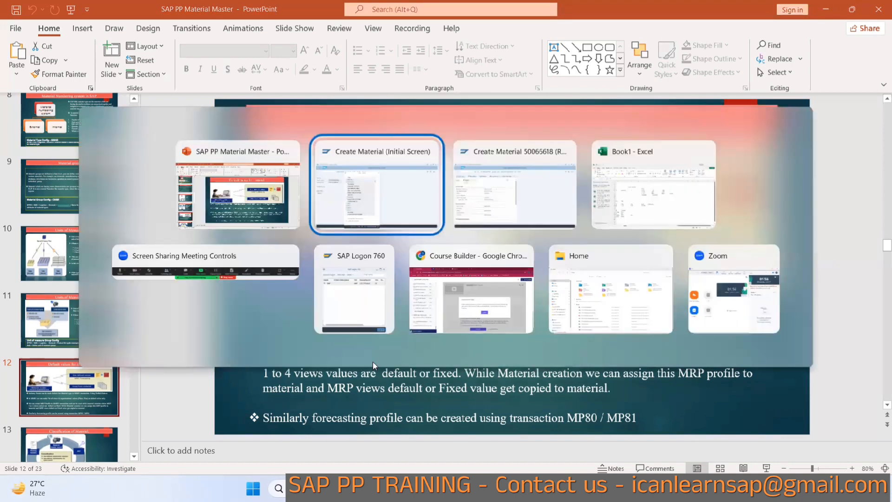
pyautogui.hotkey('alt', 'Tab')
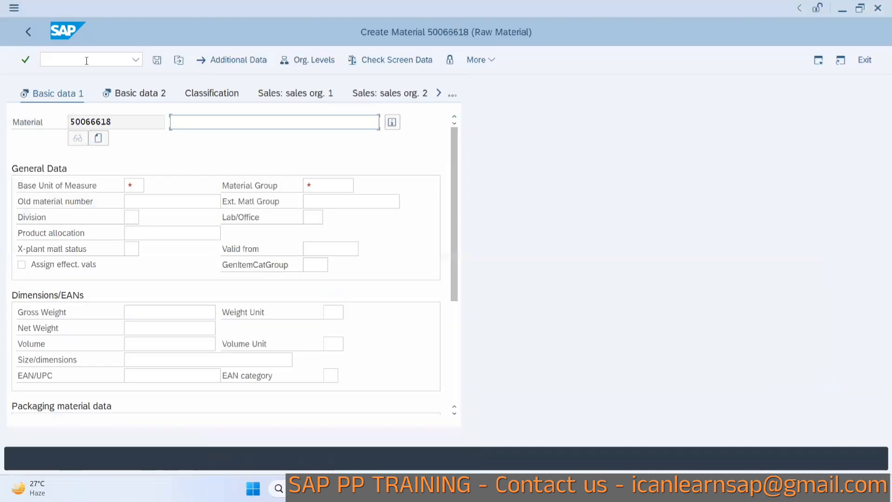
pyautogui.click(86, 60)
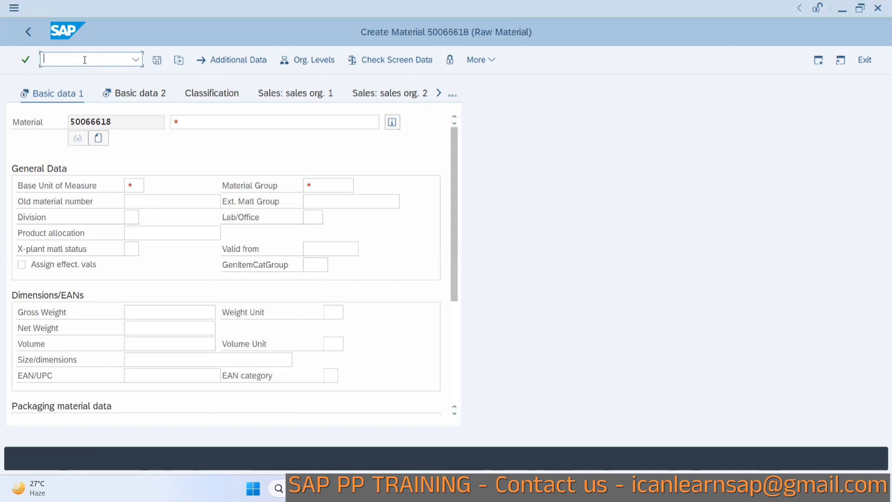
pyautogui.hotkey('alt', 'Tab')
pyautogui.hotkey('alt', 'Tab')
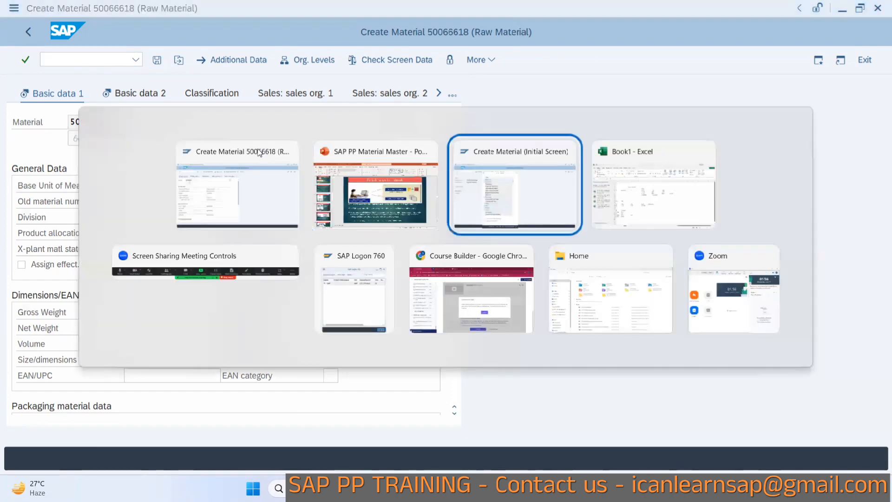
pyautogui.hotkey('shift', 'alt', 'Tab')
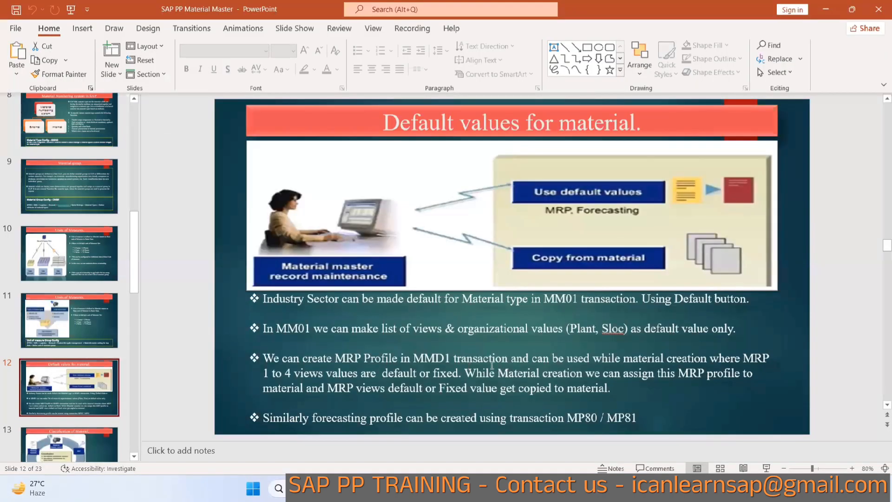
# Switch to Excel, enter MRP Controller in cell N5 and autofit that column's width.
pyautogui.hotkey('alt', 'Tab')
pyautogui.hotkey('alt', 'Tab')
pyautogui.hotkey('alt', 'Tab')
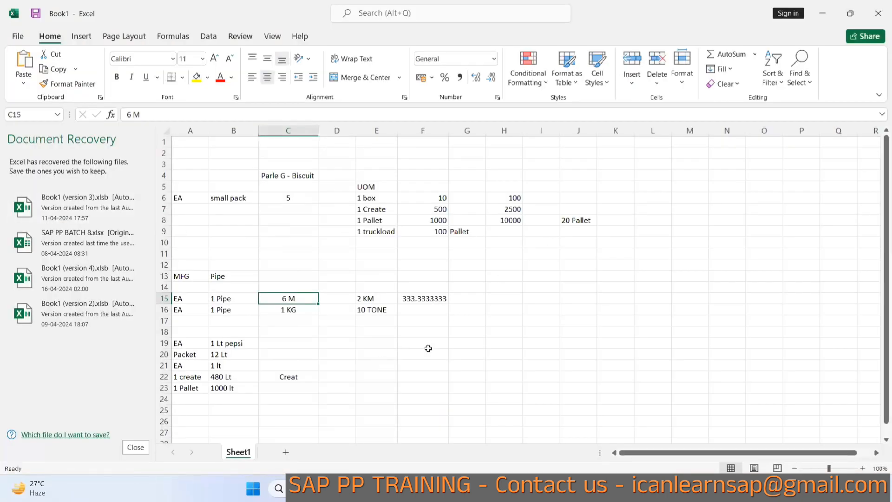
pyautogui.hscroll(1, 699, 453)
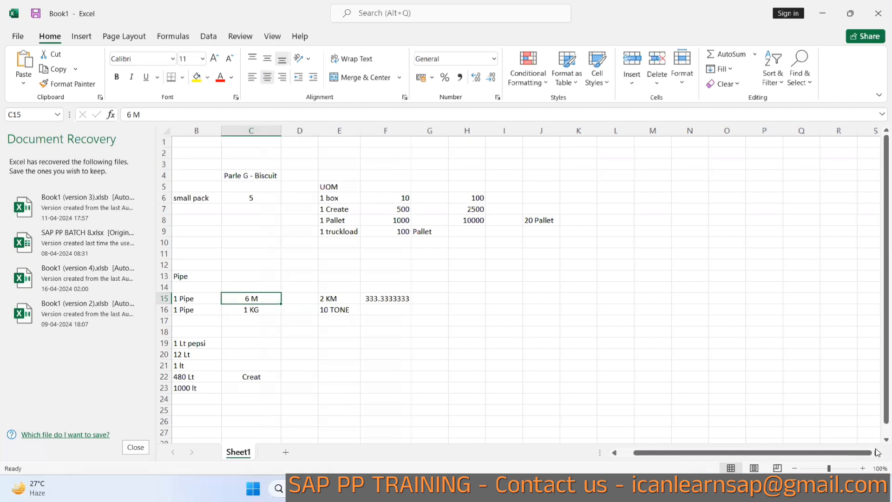
pyautogui.hscroll(7, 877, 452)
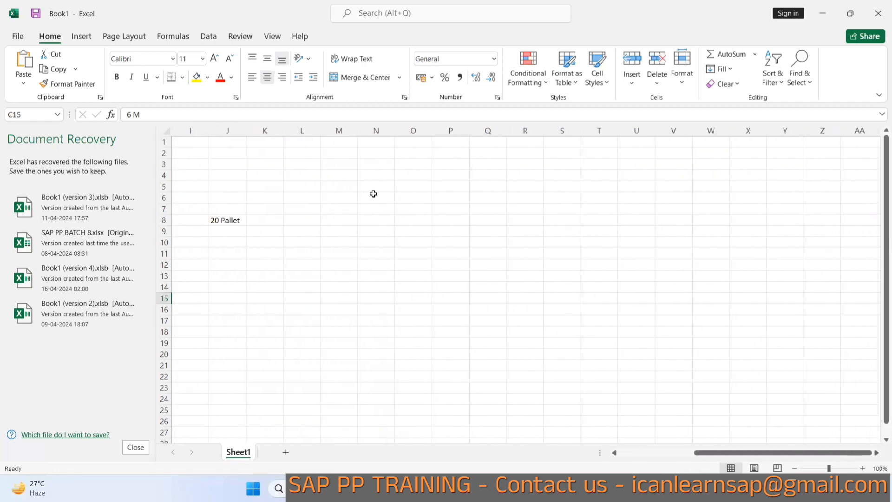
pyautogui.click(374, 190)
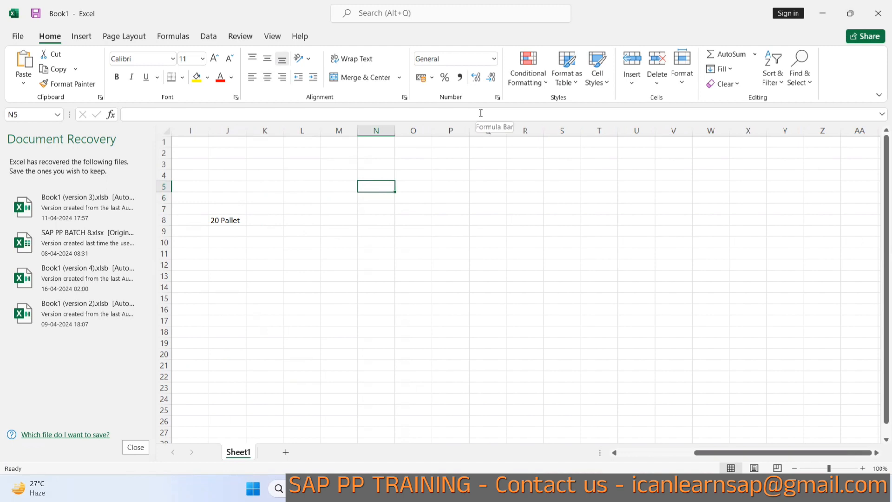
pyautogui.write('MRP ')
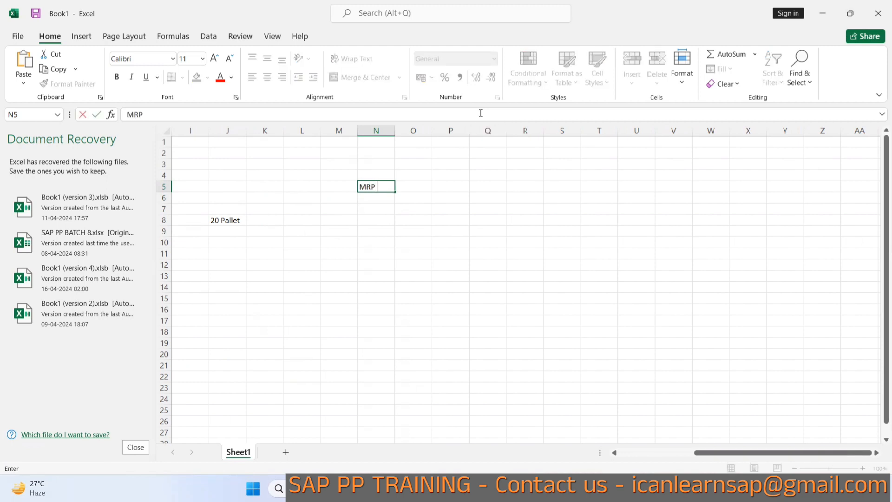
pyautogui.write('COntroller')
pyautogui.click(374, 237)
pyautogui.doubleClick(395, 130)
# Enter Material Requirement Planning in cell P5 and autofit column P to the text.
pyautogui.click(457, 185)
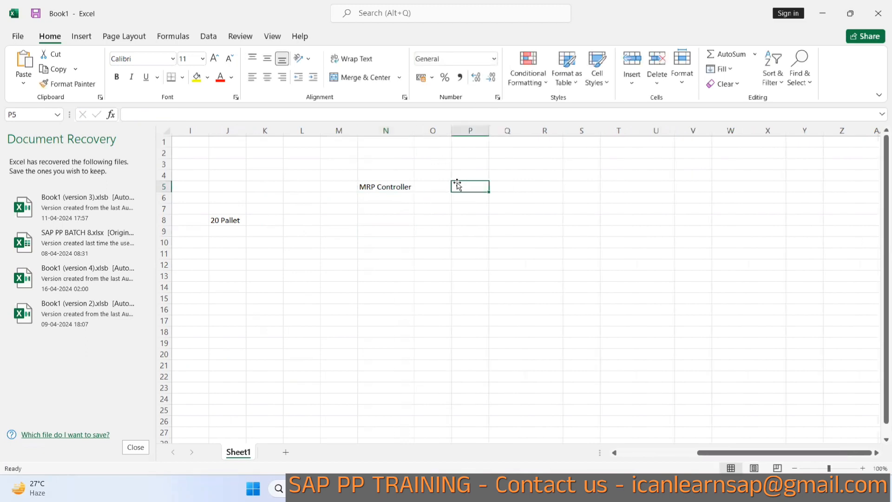
pyautogui.write('Material')
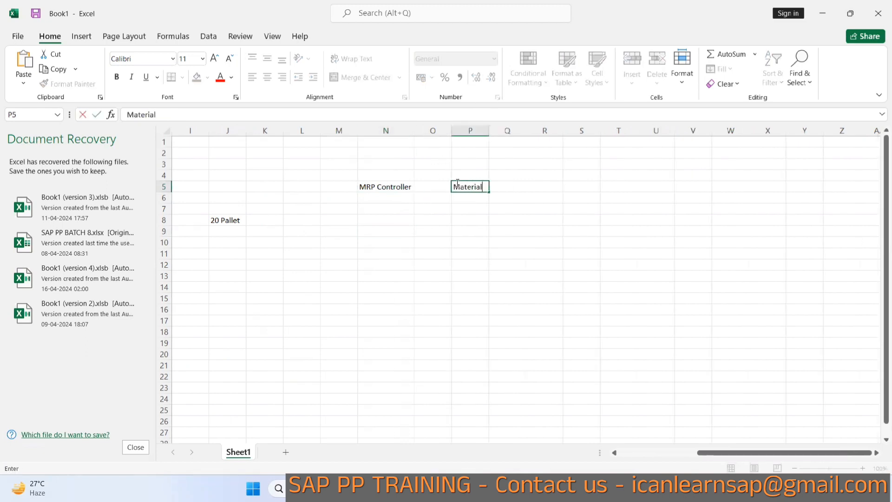
pyautogui.write(' Requirement Planni')
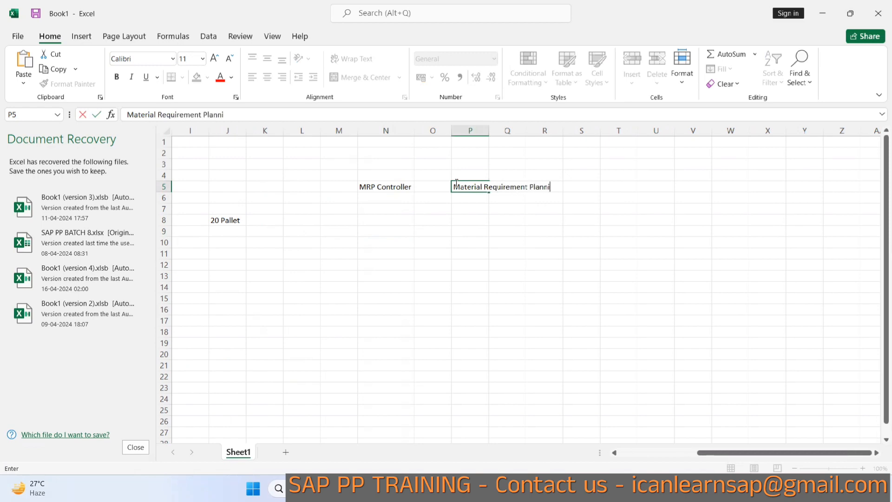
pyautogui.write('ng')
pyautogui.press('Return')
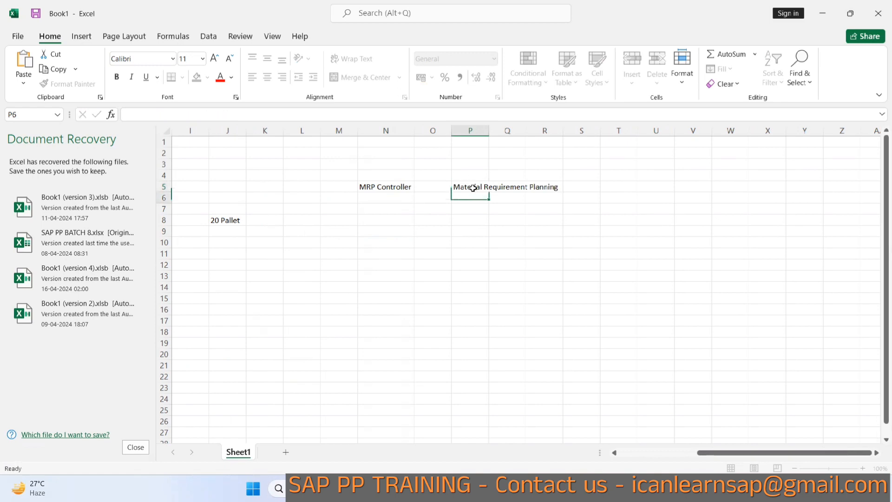
pyautogui.doubleClick(489, 131)
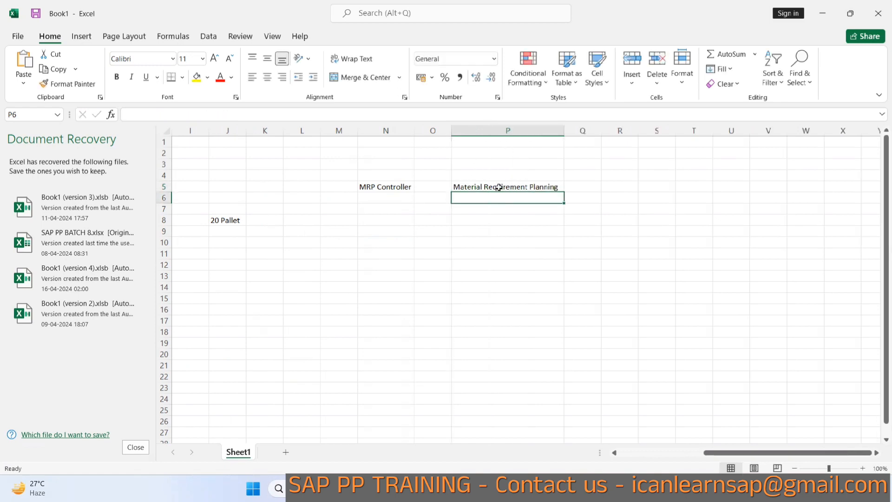
pyautogui.click(468, 185)
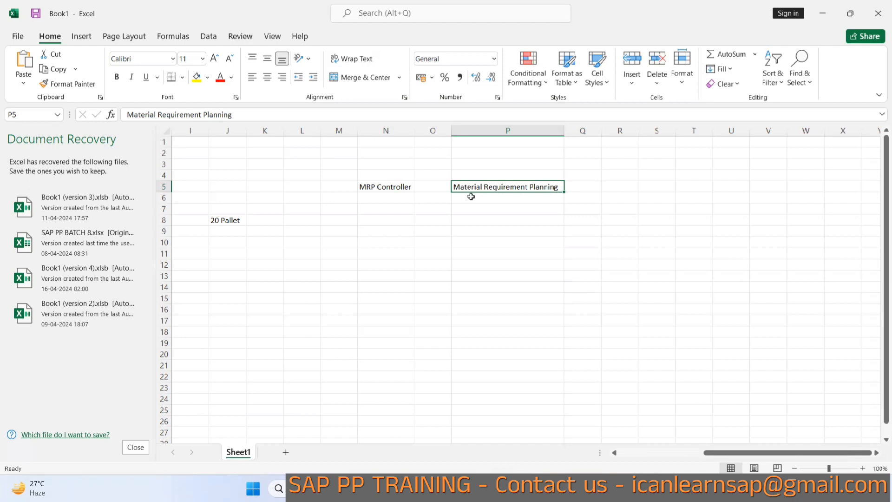
pyautogui.click(381, 188)
pyautogui.click(396, 199)
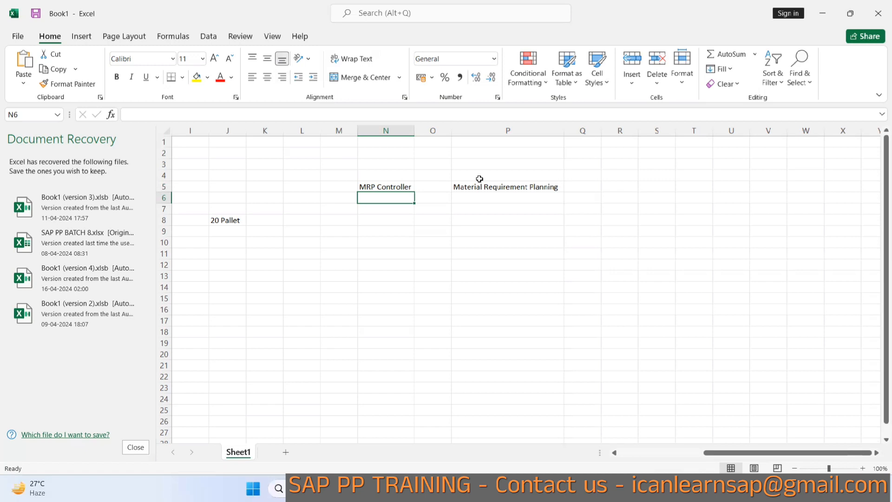
pyautogui.hotkey('alt', 'Tab')
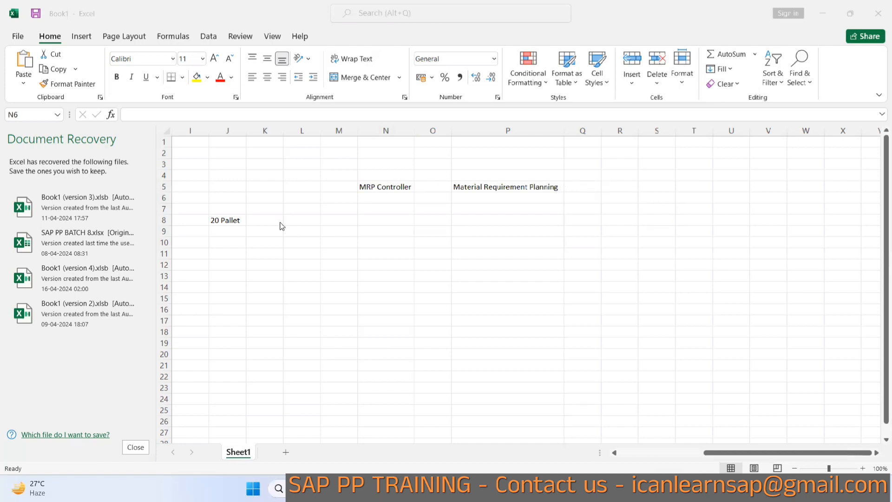
# Enter Tyre in cell M7 as an example material.
pyautogui.click(330, 209)
pyautogui.click(331, 208)
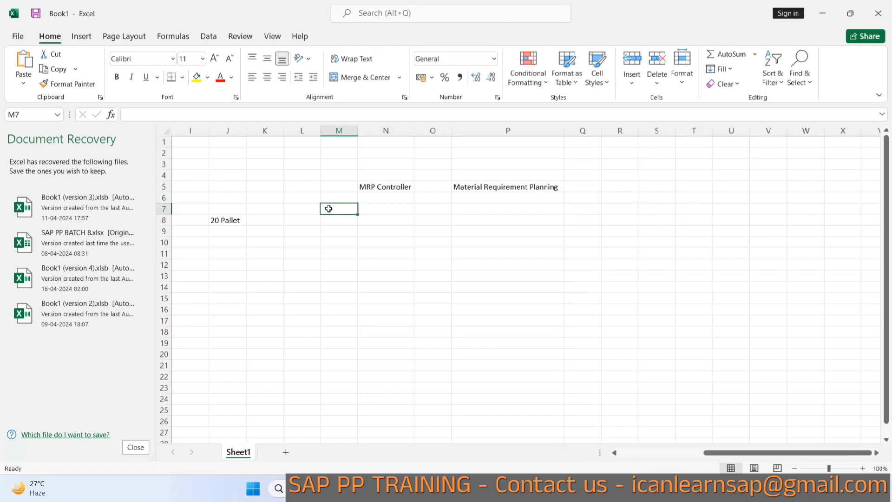
pyautogui.write('Type')
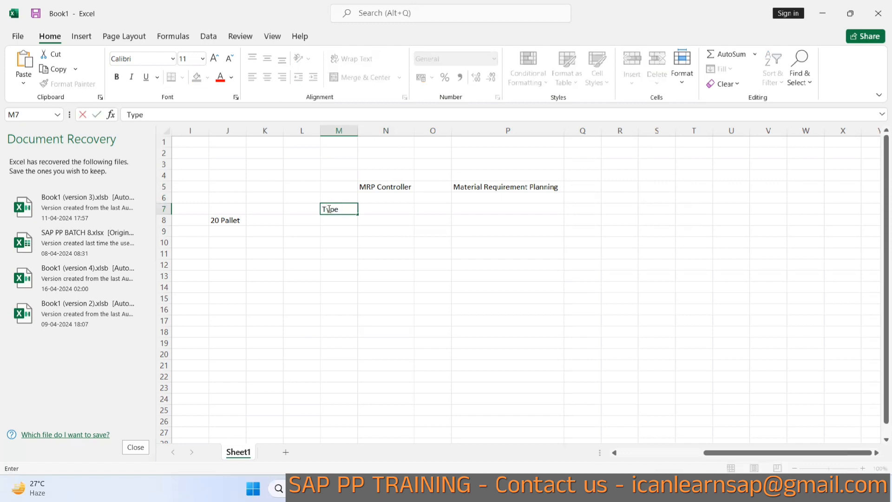
pyautogui.press('BackSpace')
pyautogui.press('BackSpace')
pyautogui.write('re')
pyautogui.click(332, 220)
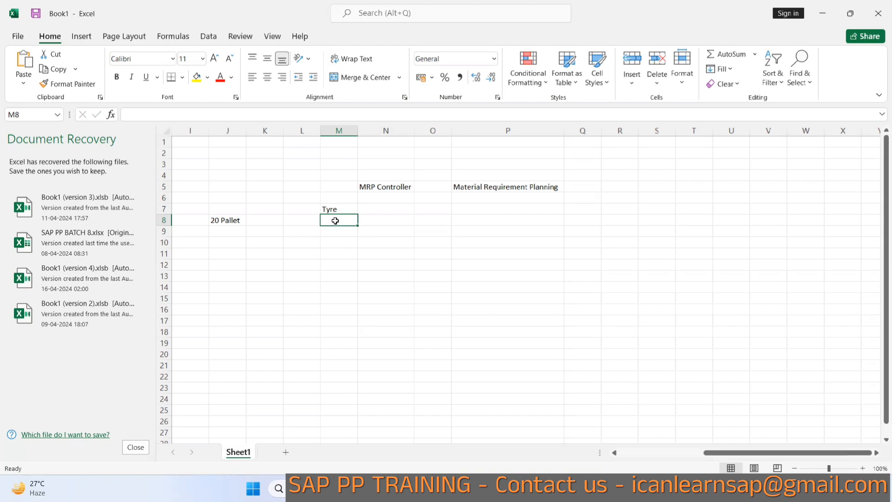
# Enter Glass in cell M8 and the value 40 beside Tyre in cell N7.
pyautogui.write('Glass')
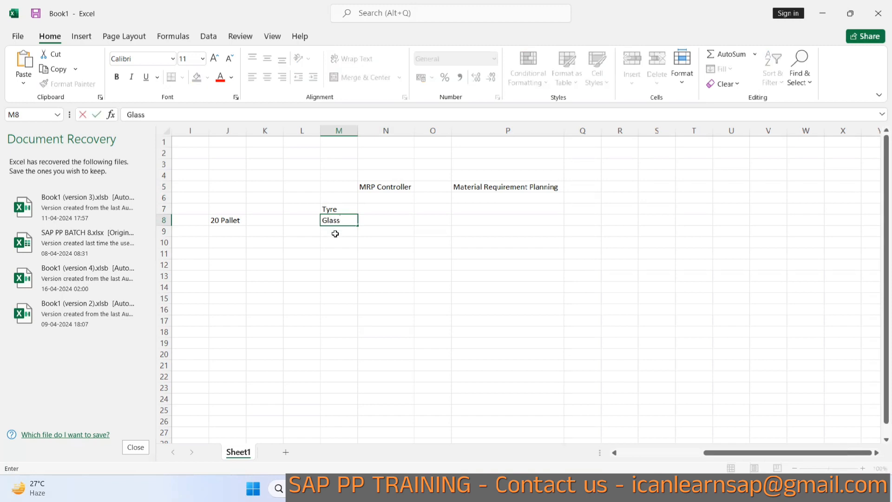
pyautogui.press('Return')
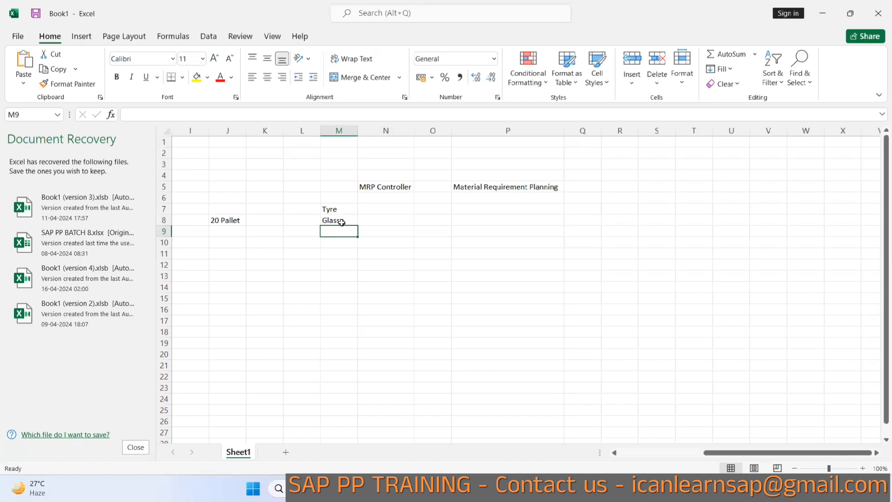
pyautogui.click(367, 213)
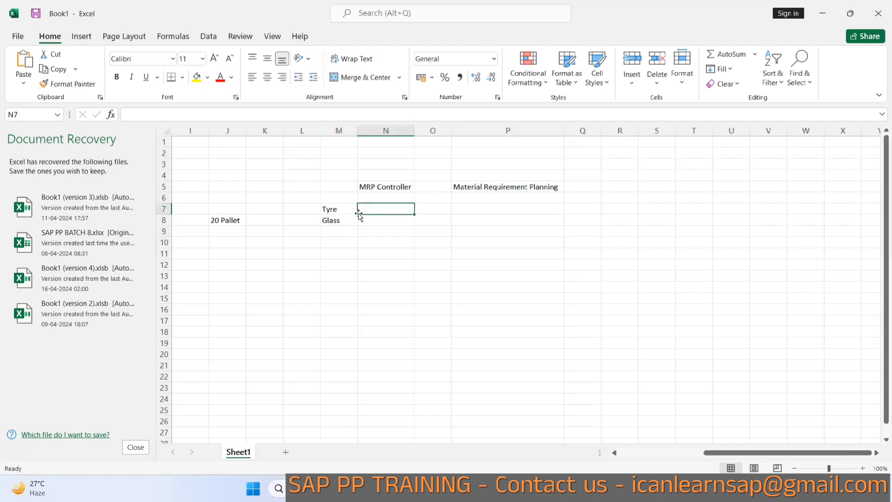
pyautogui.write('40 m')
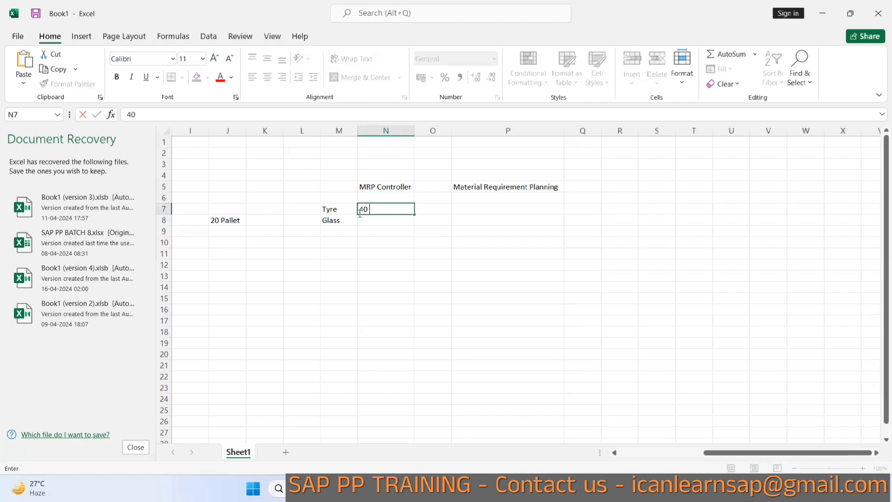
pyautogui.press('BackSpace')
pyautogui.press('BackSpace')
pyautogui.click(391, 222)
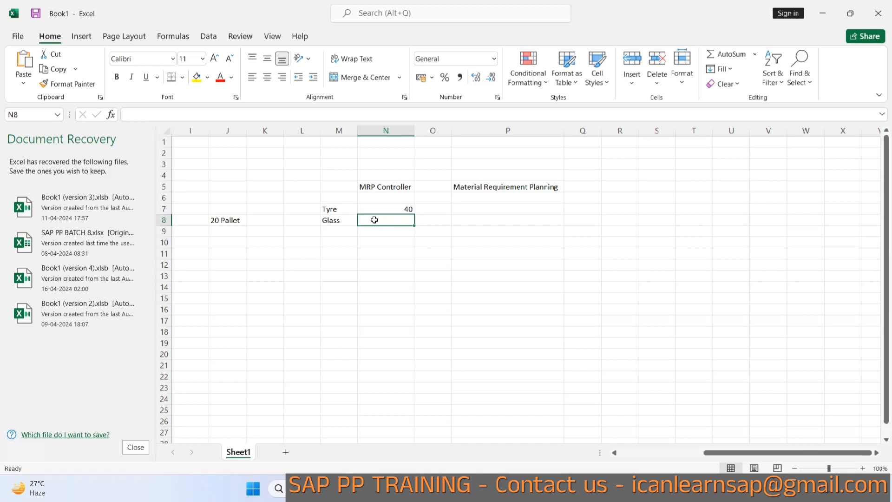
# Return to the SAP Create Material screen and open the full list of material views without choosing one.
pyautogui.hotkey('alt', 'Tab')
pyautogui.hotkey('alt', 'Tab')
pyautogui.hotkey('alt', 'Tab')
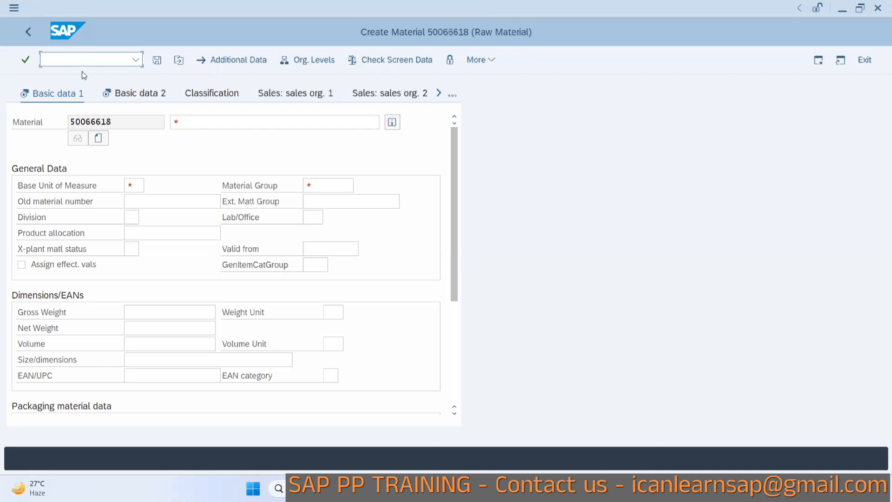
pyautogui.click(451, 94)
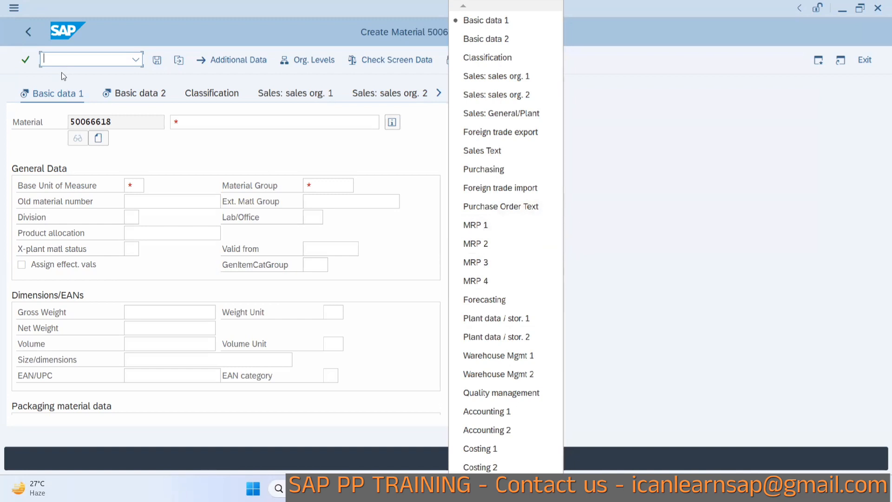
pyautogui.click(689, 204)
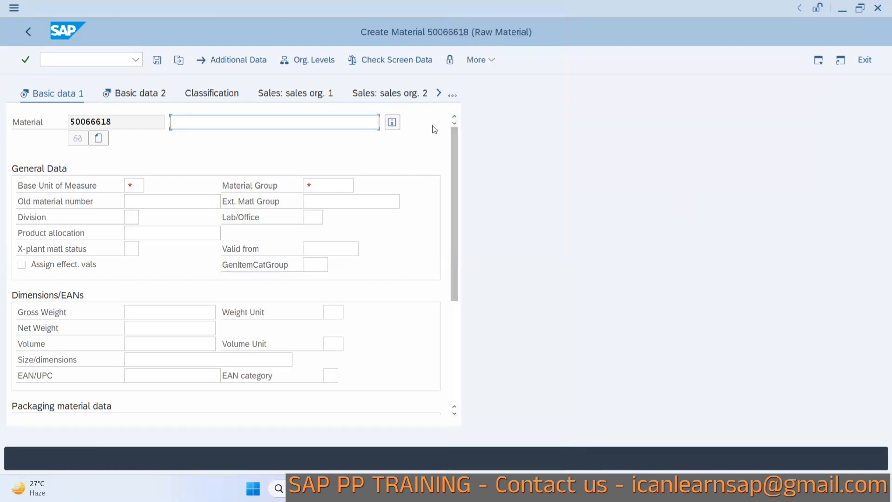
# Enter the material description Glasss and set the base unit of measure to EA.
pyautogui.write('GLass')
pyautogui.press('BackSpace')
pyautogui.press('BackSpace')
pyautogui.press('BackSpace')
pyautogui.press('BackSpace')
pyautogui.write('lasss f')
pyautogui.press('BackSpace')
pyautogui.click(137, 189)
pyautogui.write('R')
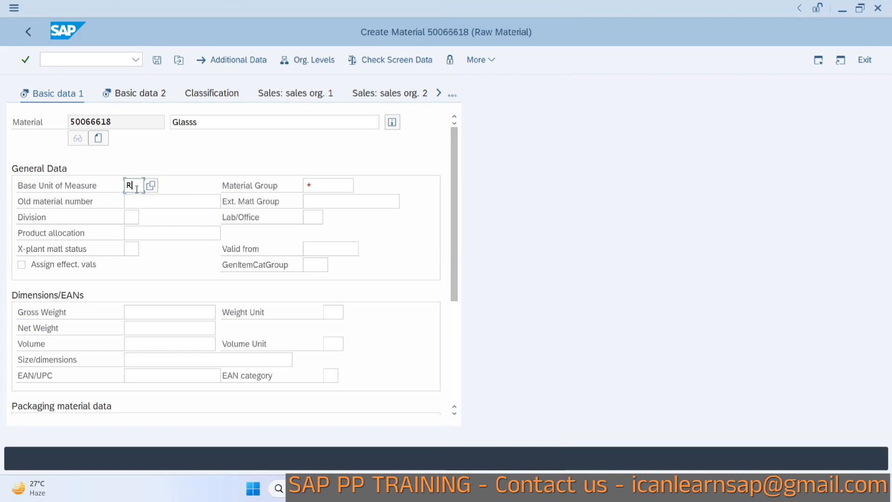
pyautogui.write('O')
pyautogui.press('BackSpace')
pyautogui.press('BackSpace')
pyautogui.write('EA')
# Search the material group list for Glass and set the material group to 01510 Glass Bottles.
pyautogui.click(309, 185)
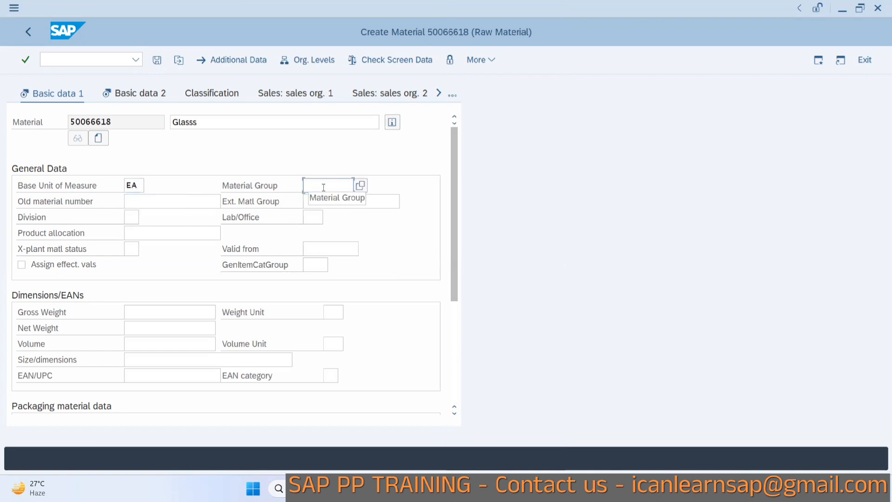
pyautogui.click(361, 186)
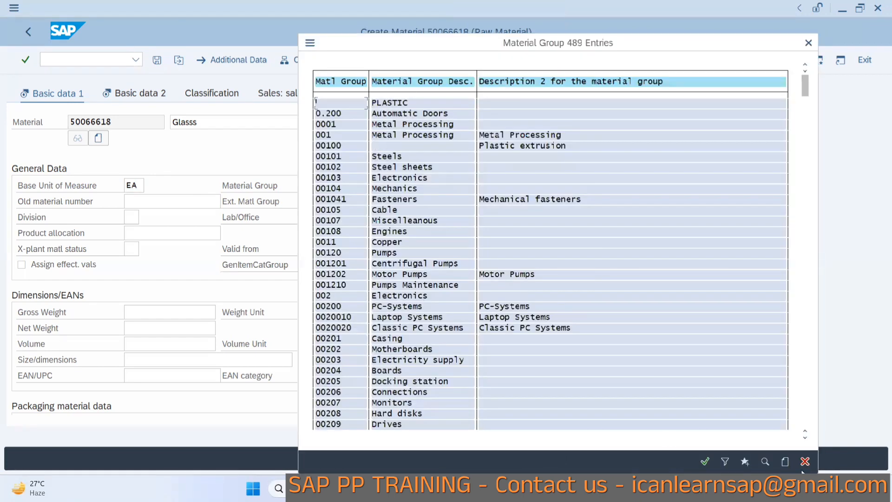
pyautogui.click(764, 461)
pyautogui.write('Glass')
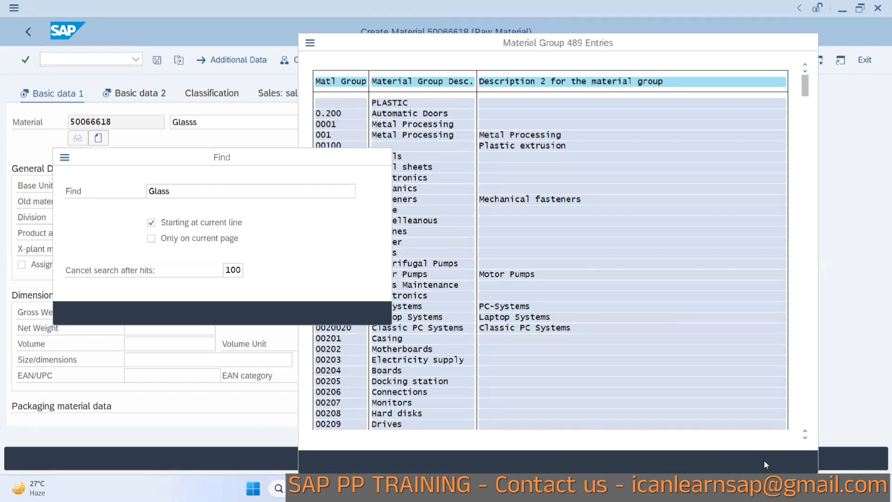
pyautogui.press('Return')
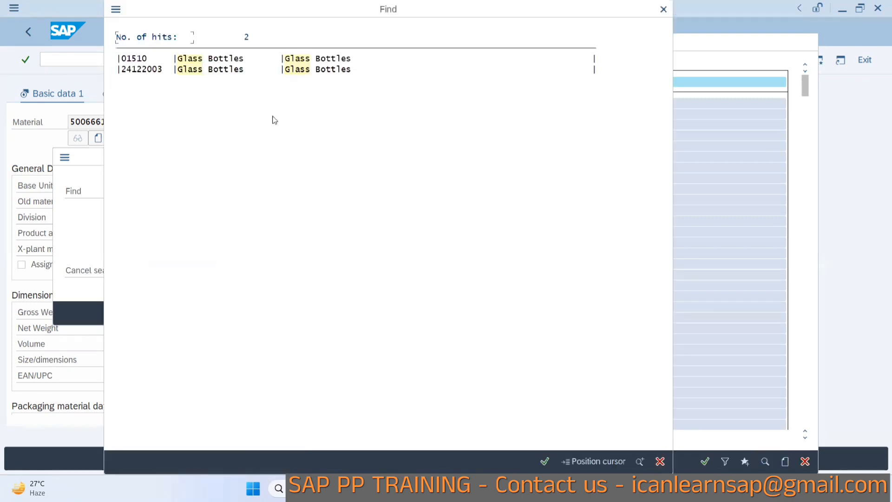
pyautogui.doubleClick(194, 59)
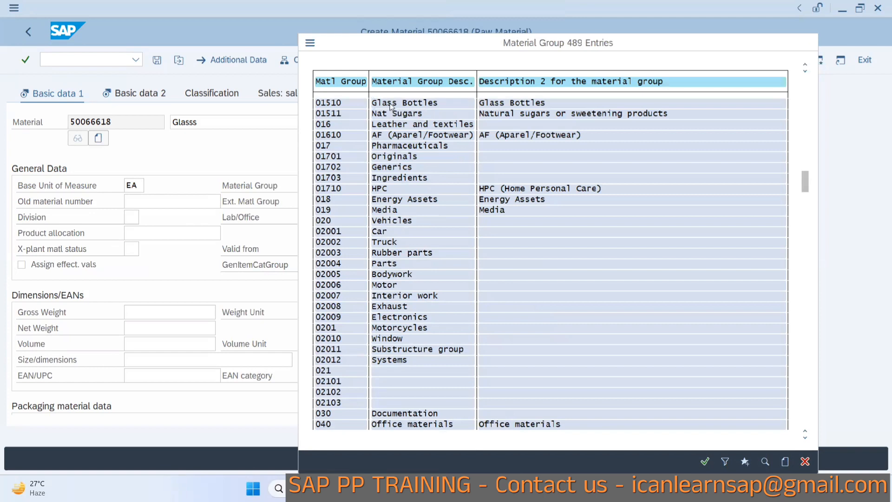
pyautogui.doubleClick(390, 106)
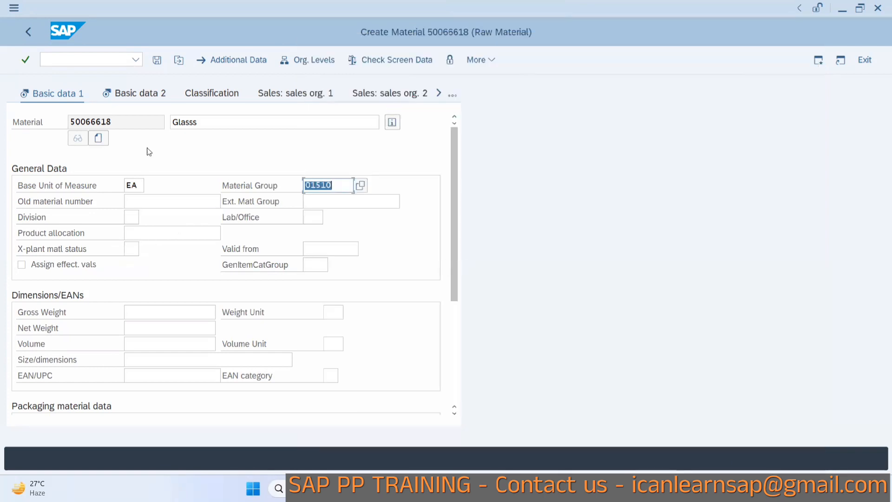
# Go to the MRP 1 view and set the purchasing group to 001.
pyautogui.press('Return')
pyautogui.click(439, 94)
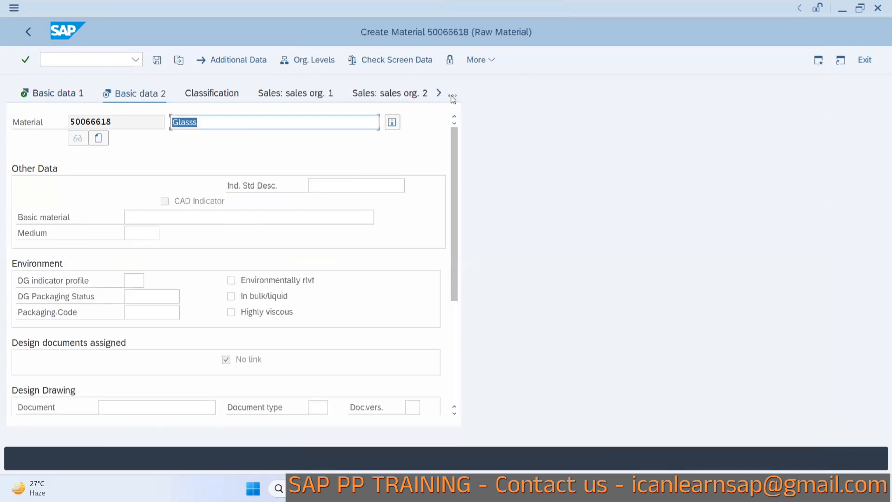
pyautogui.click(452, 95)
pyautogui.click(471, 226)
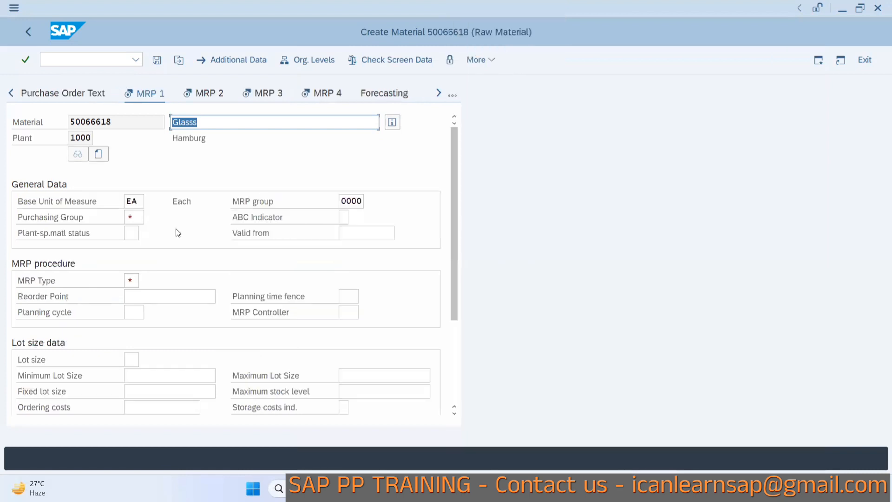
pyautogui.click(138, 219)
pyautogui.write('000')
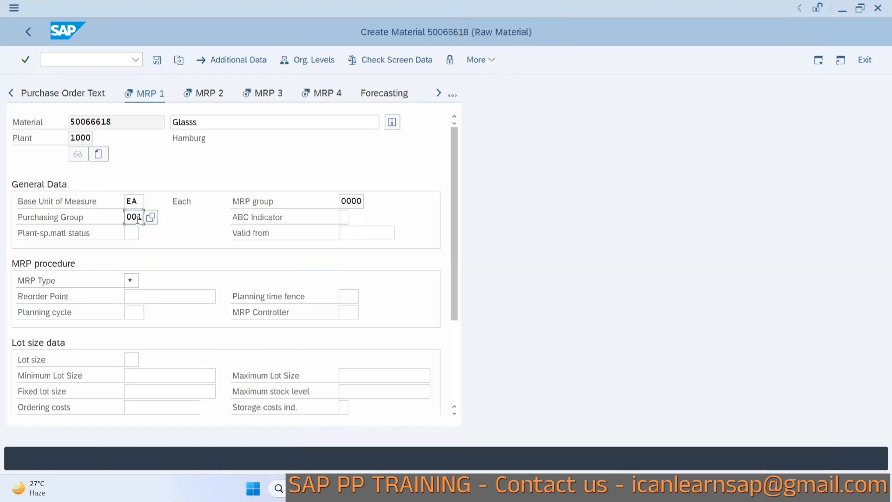
pyautogui.write('1')
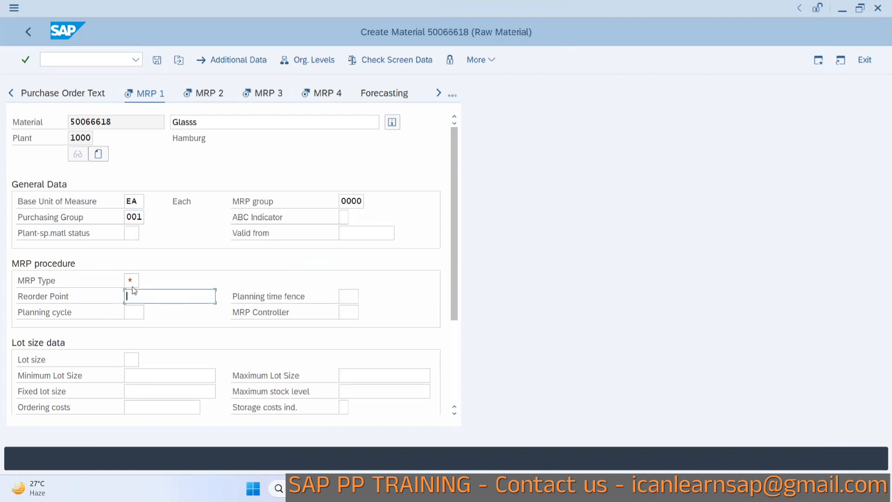
# Set the MRP type to PD and the MRP controller to 001.
pyautogui.click(132, 280)
pyautogui.write('PD')
pyautogui.click(346, 316)
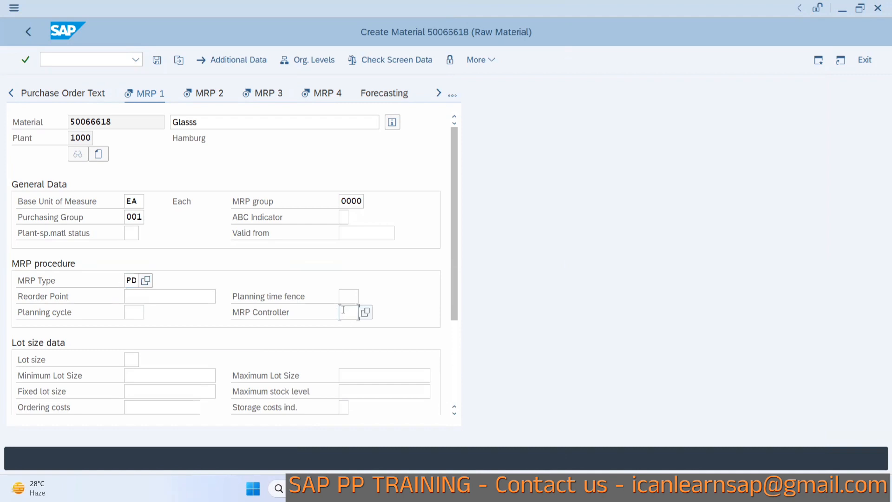
pyautogui.write('001')
# Set the lot size procedure to EX for lot-for-lot ordering.
pyautogui.click(128, 356)
pyautogui.write('EX')
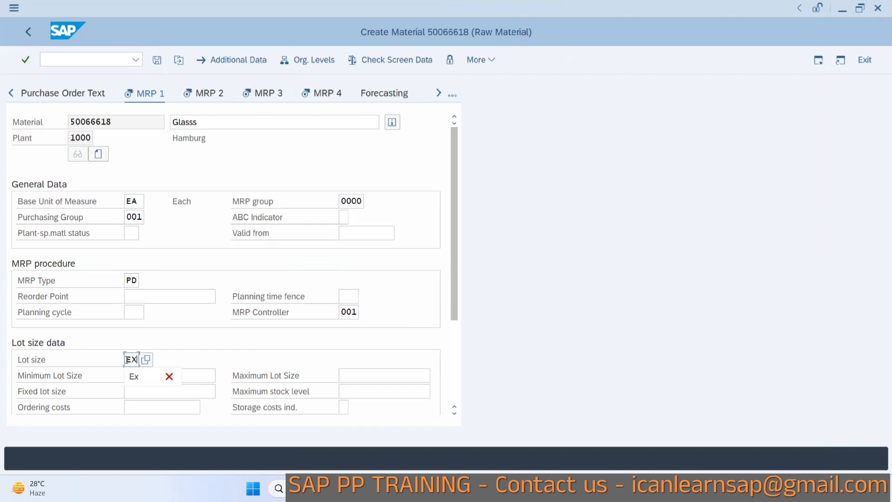
pyautogui.click(251, 360)
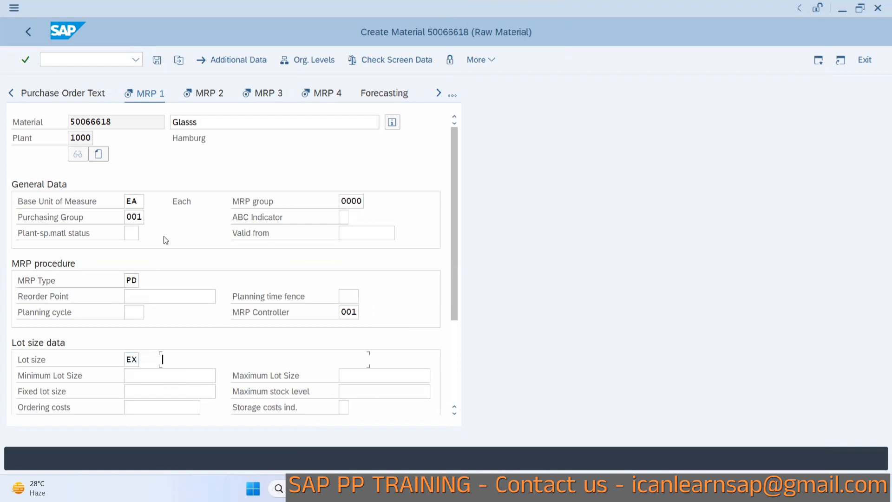
# Switch to the MRP 2 view and set the planned delivery time to 1 day.
pyautogui.click(202, 99)
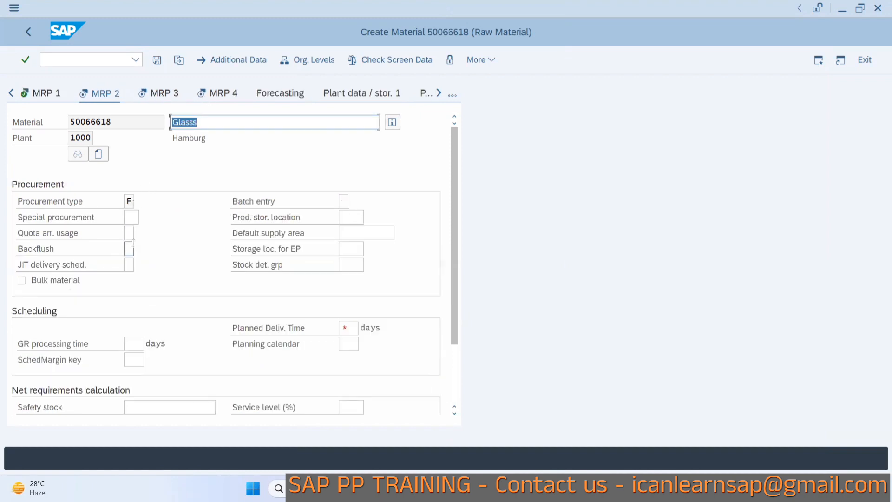
pyautogui.click(341, 327)
pyautogui.write('1')
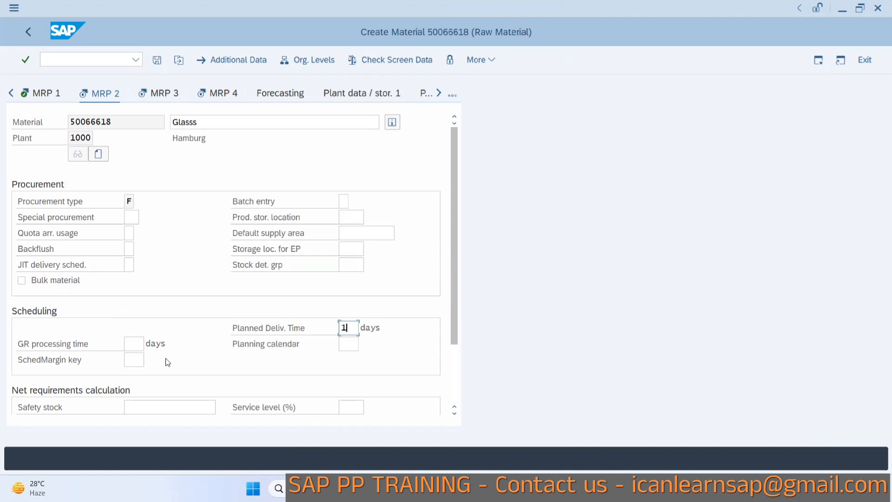
# Set the safety stock to 100 and the scheduling margin key to 000, confirming the MRP 2 entries.
pyautogui.click(154, 402)
pyautogui.write('100')
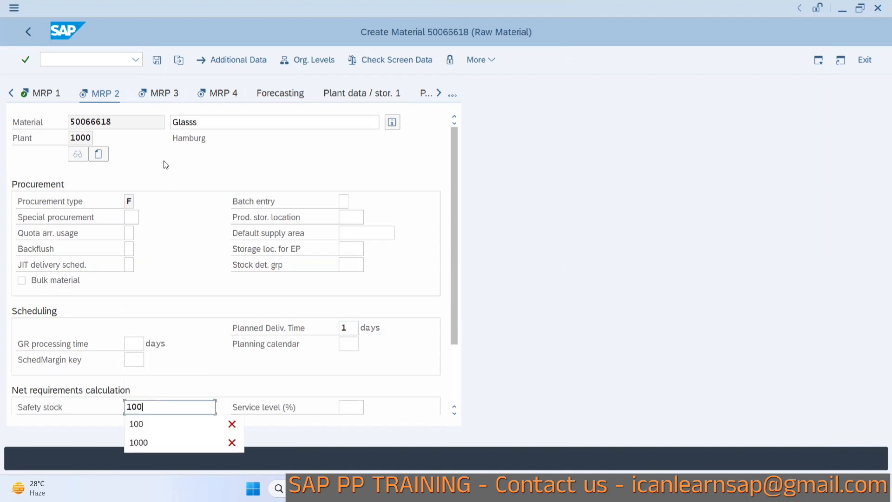
pyautogui.click(157, 102)
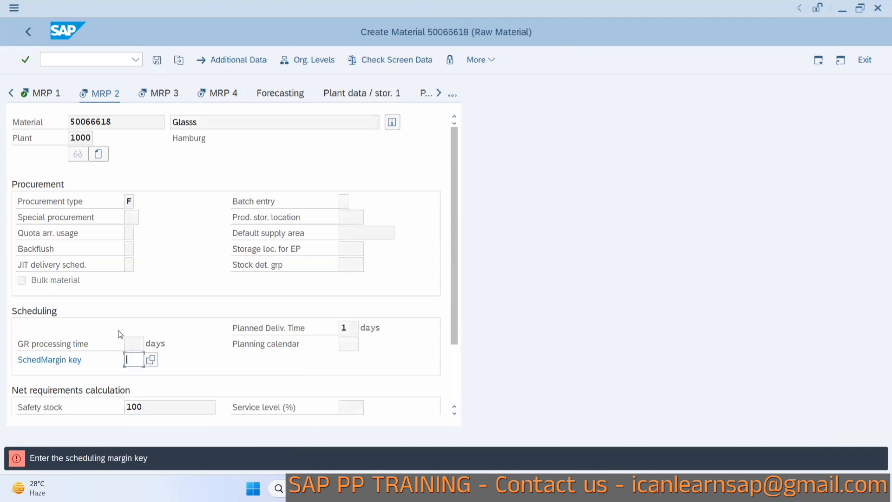
pyautogui.write('000')
pyautogui.press('Return')
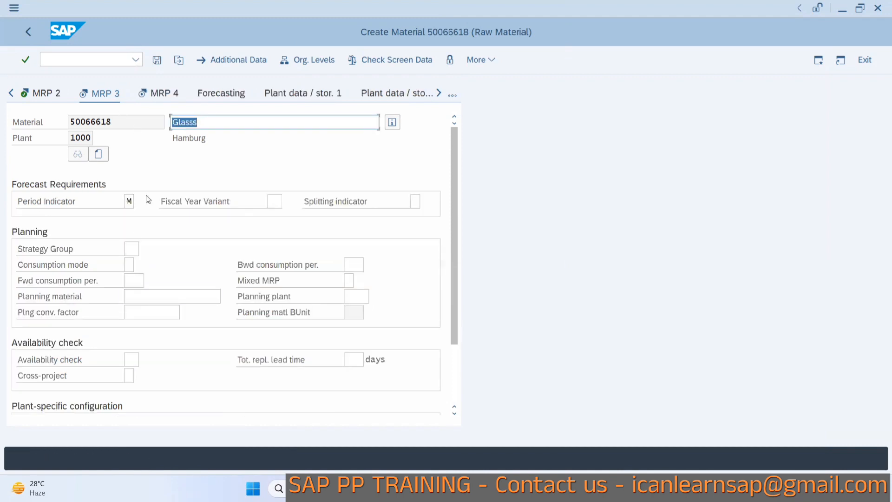
# Set the strategy group to 10 in the MRP 3 view and try to save the material.
pyautogui.click(130, 249)
pyautogui.write('10')
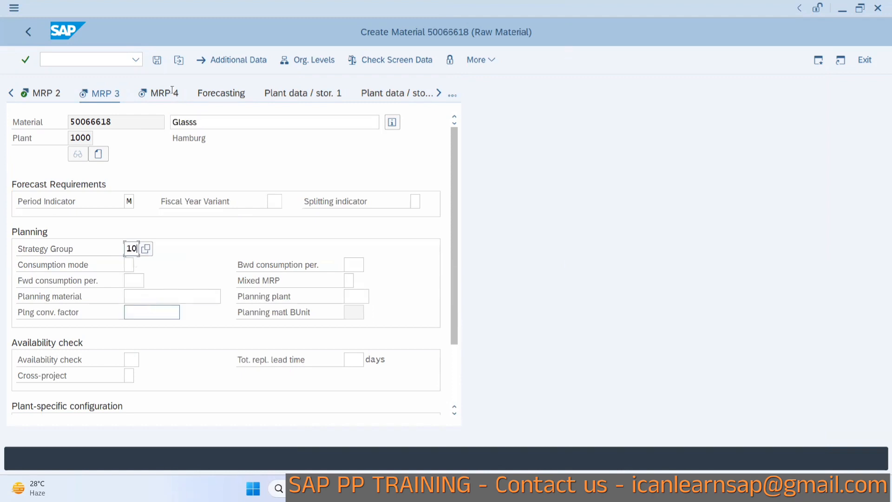
pyautogui.click(164, 102)
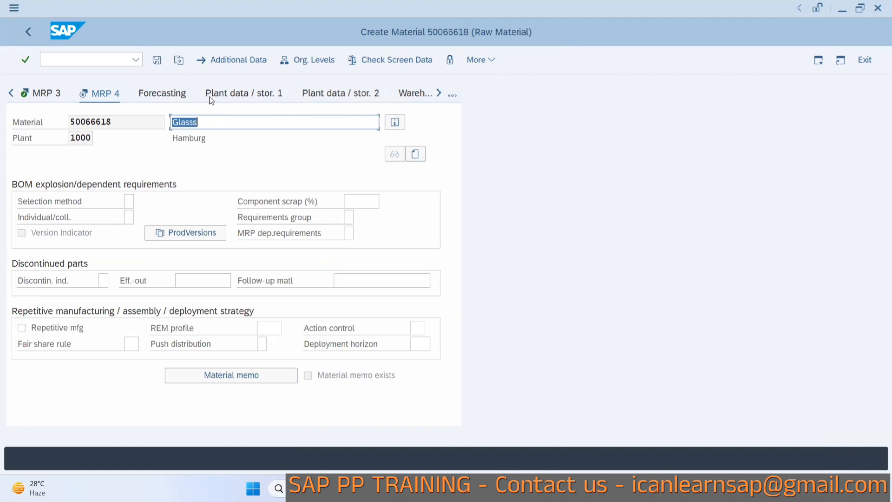
pyautogui.click(157, 60)
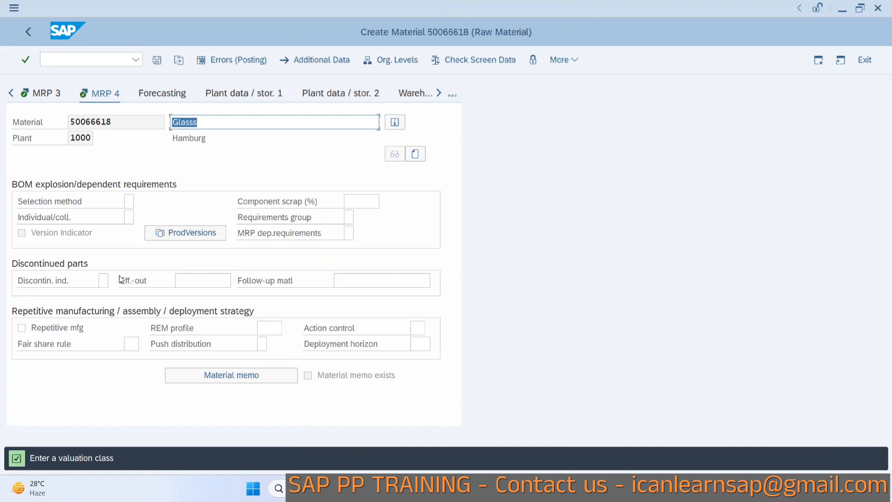
# Open the Accounting 1 view and set the valuation class to 3000 Raw materials 1.
pyautogui.click(453, 97)
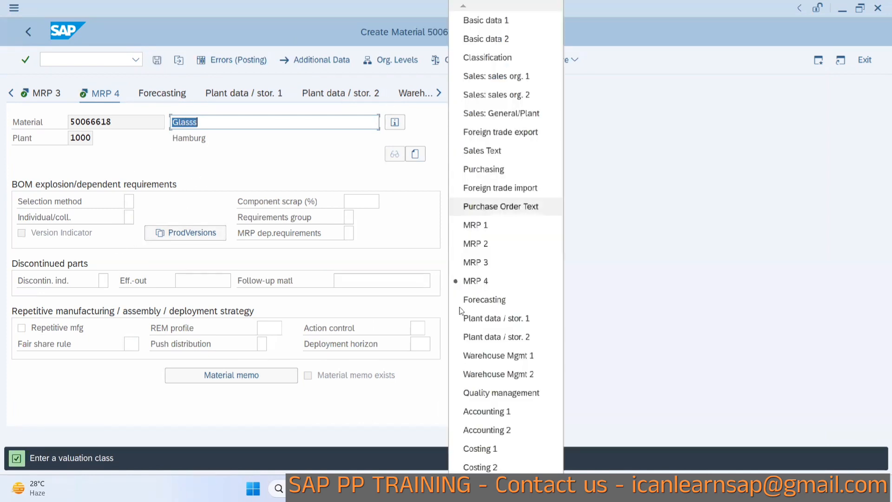
pyautogui.click(483, 412)
pyautogui.click(139, 280)
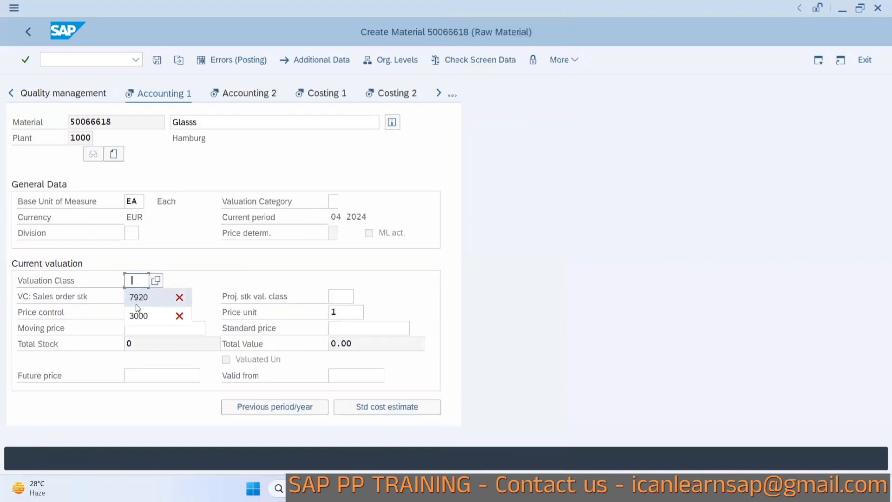
pyautogui.click(156, 280)
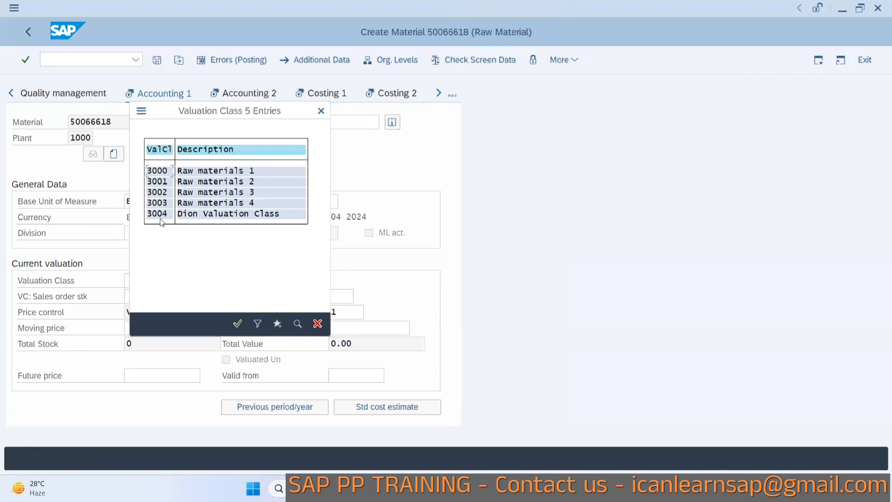
pyautogui.doubleClick(163, 173)
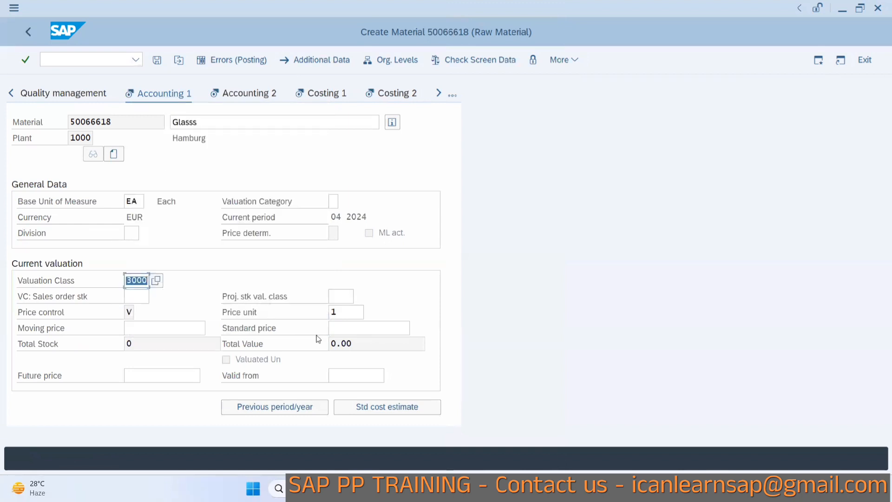
# Enter a standard price of 1100 and confirm the accounting entries.
pyautogui.click(351, 327)
pyautogui.write('1100')
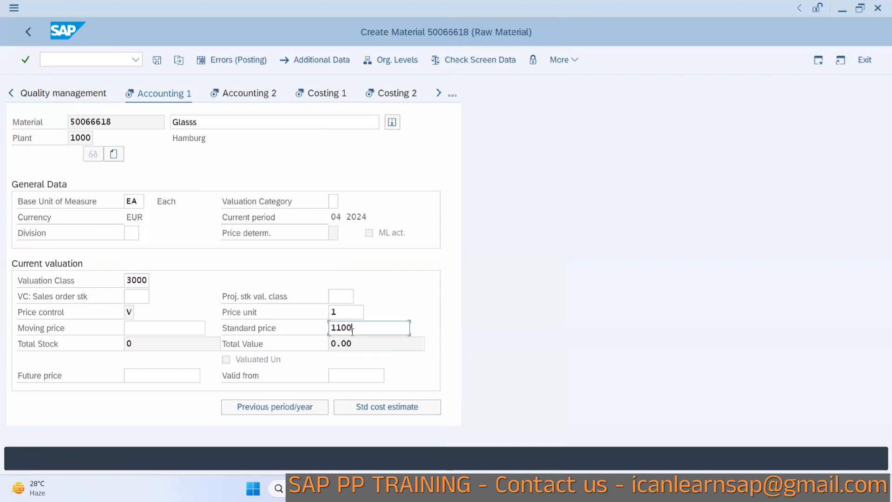
pyautogui.press('Return')
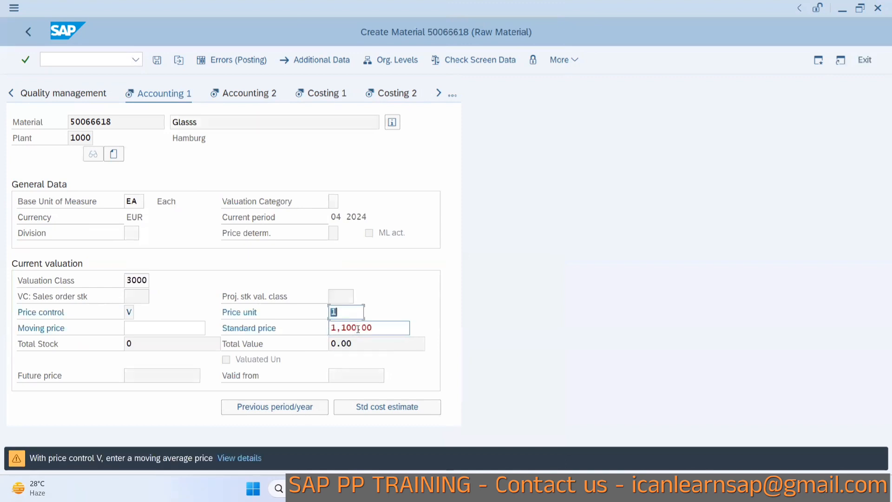
pyautogui.click(358, 328)
pyautogui.press('Return')
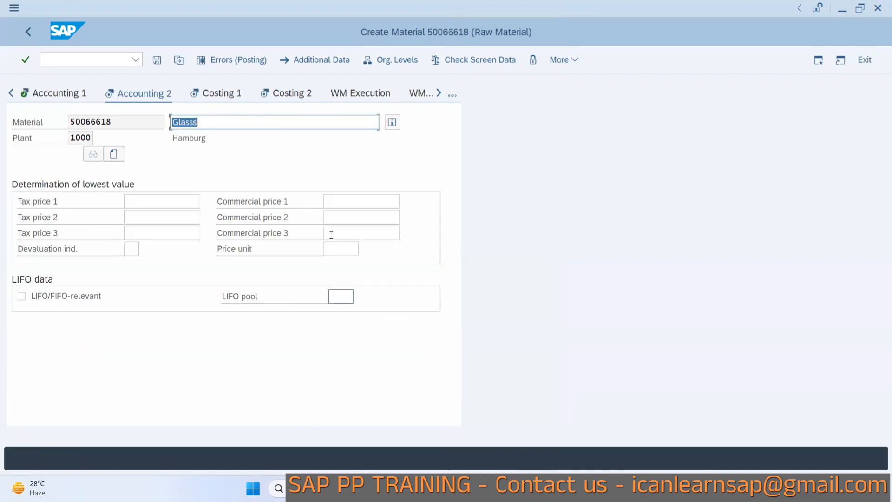
# Move through the Costing 1 and Costing 2 views and save the new material.
pyautogui.click(225, 94)
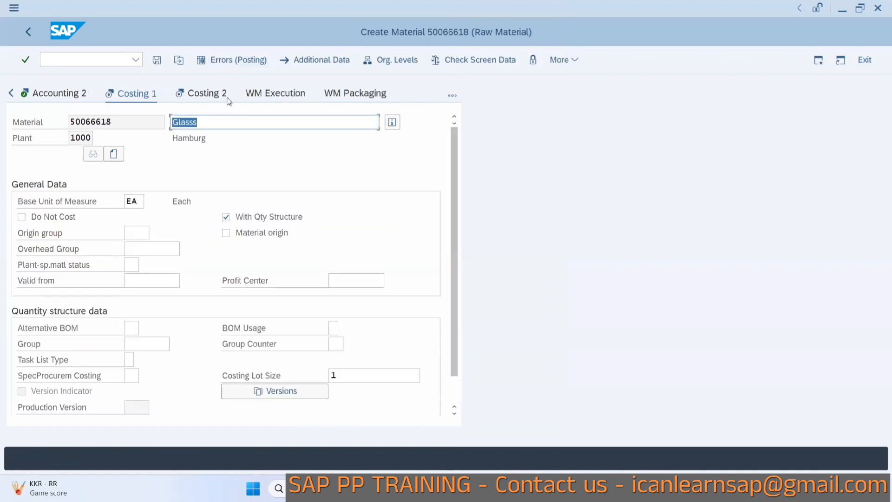
pyautogui.click(222, 95)
pyautogui.click(160, 63)
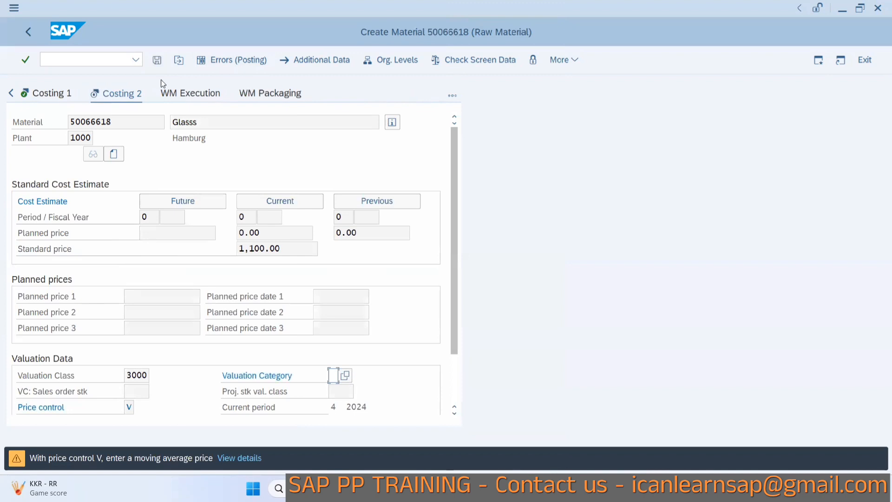
pyautogui.press('Return')
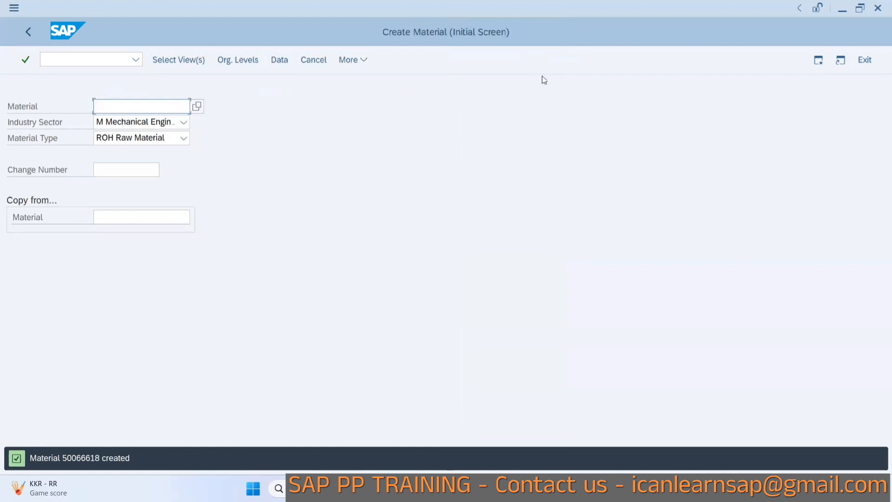
# Leave material creation and open the Create MRP Profile transaction.
pyautogui.click(817, 60)
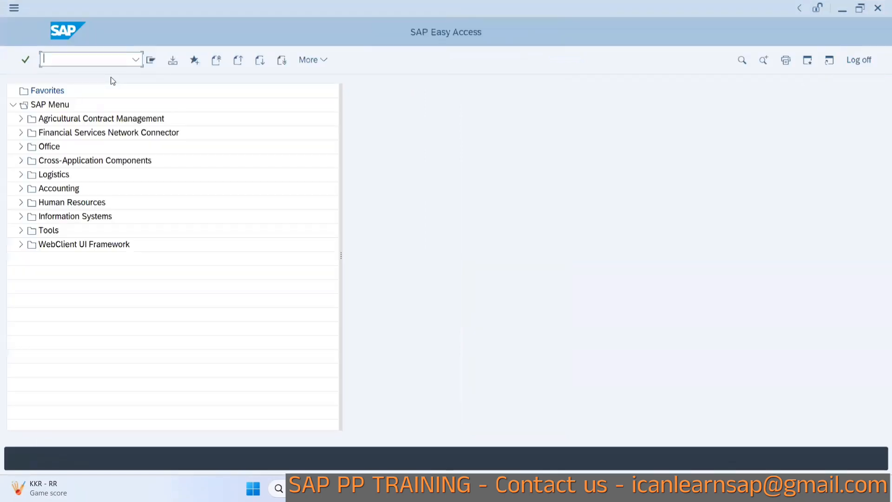
pyautogui.write('mrp1')
pyautogui.press('Return')
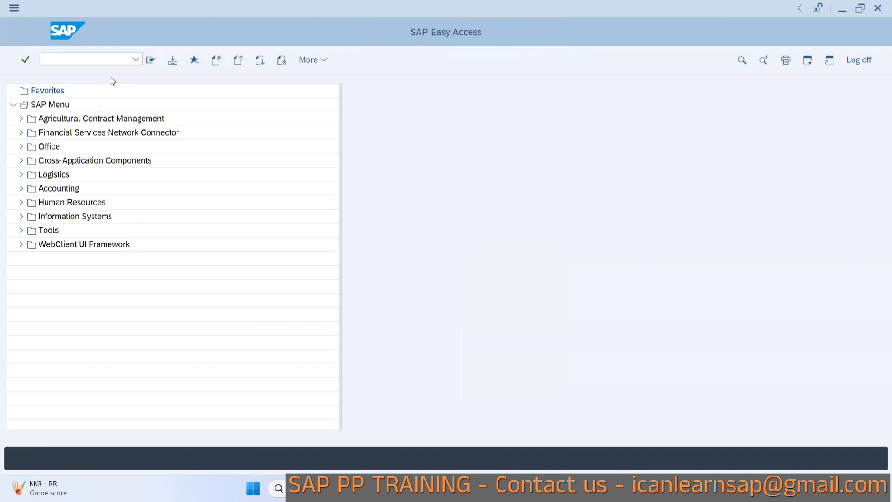
# Switch to the PowerPoint presentation to review the slide on default values for material.
pyautogui.hotkey('alt', 'Tab')
pyautogui.hotkey('alt', 'Tab')
pyautogui.hotkey('alt', 'Tab')
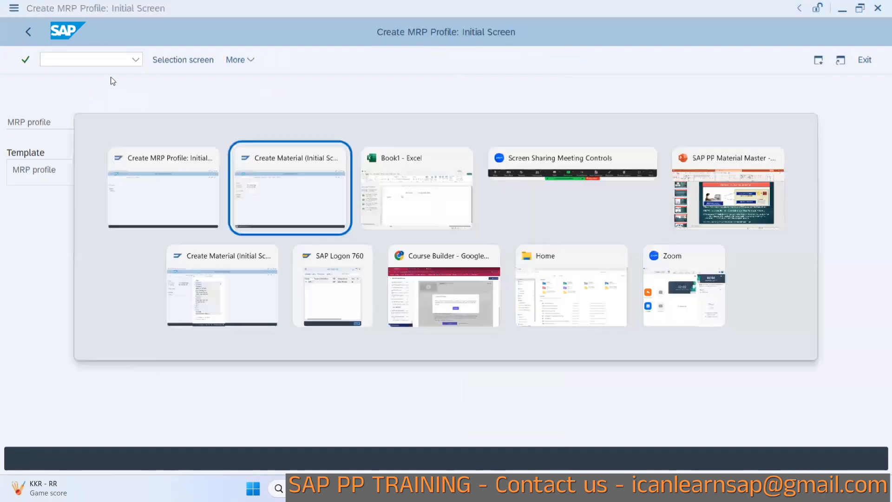
pyautogui.hotkey('alt', 'Tab')
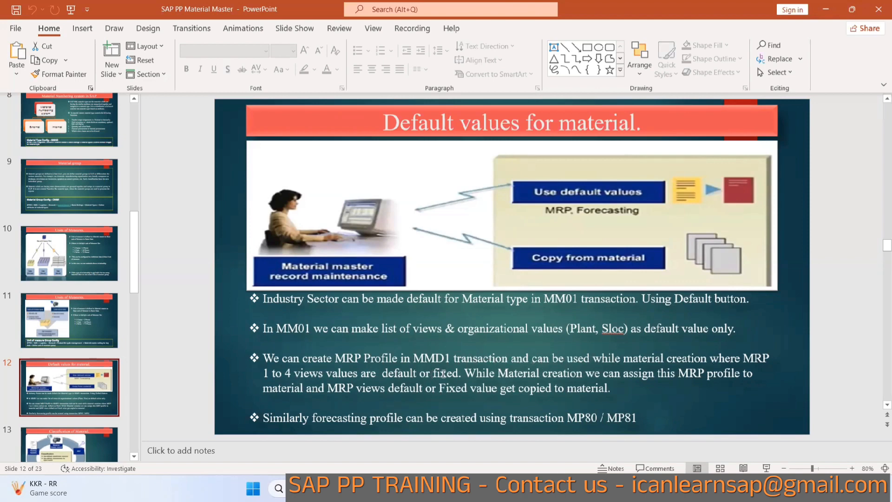
# Start creating MRP profile B14 and name it BATCH 14 MRP profile.
pyautogui.hotkey('alt', 'Tab')
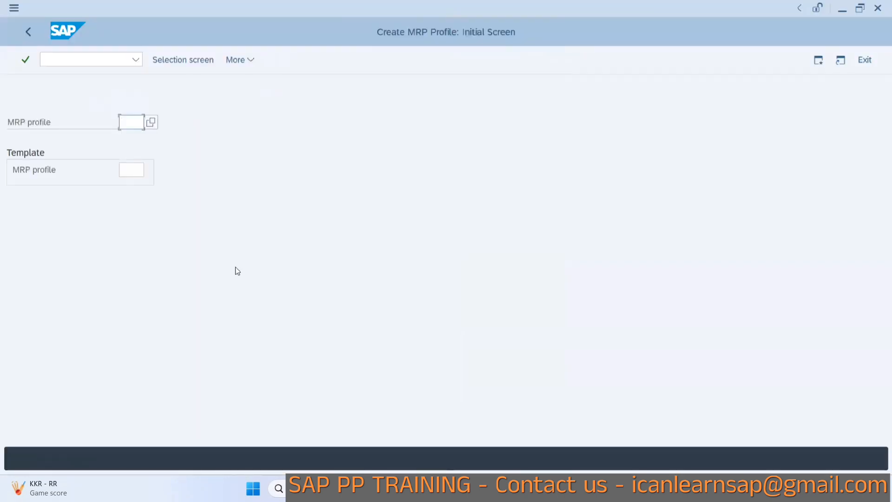
pyautogui.write('mm')
pyautogui.press('BackSpace')
pyautogui.write('B')
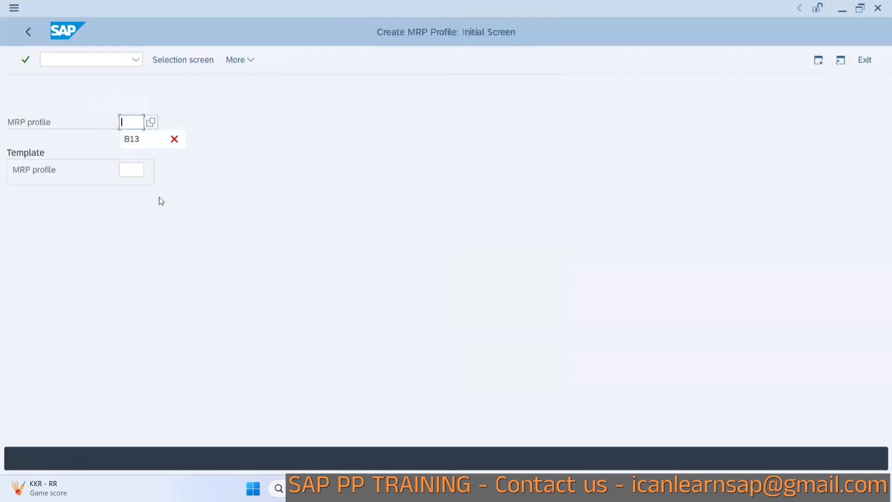
pyautogui.write('14')
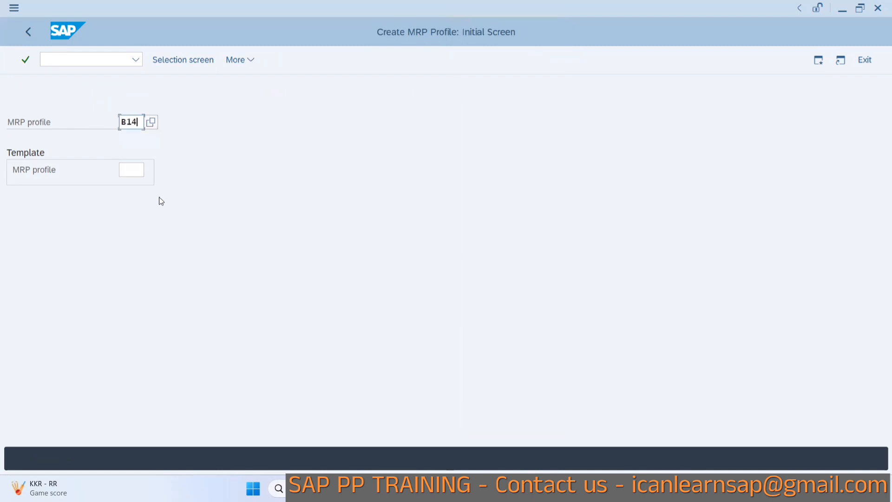
pyautogui.press('Return')
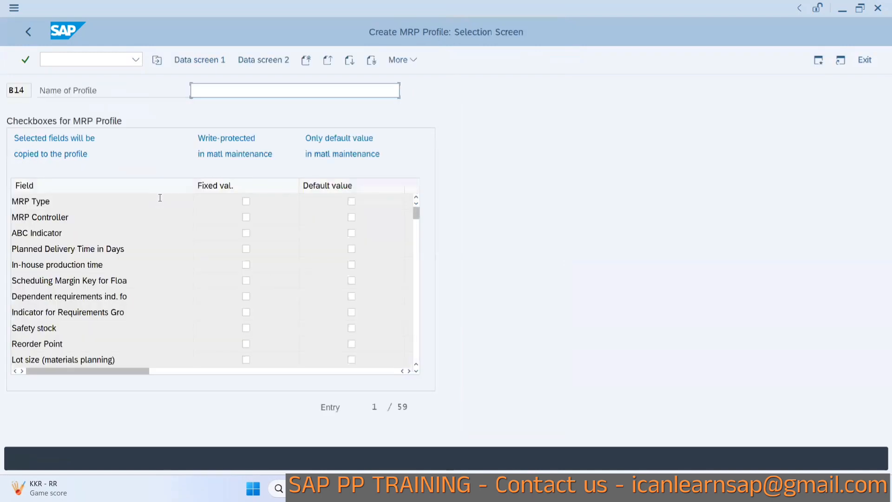
pyautogui.write('BATCH ')
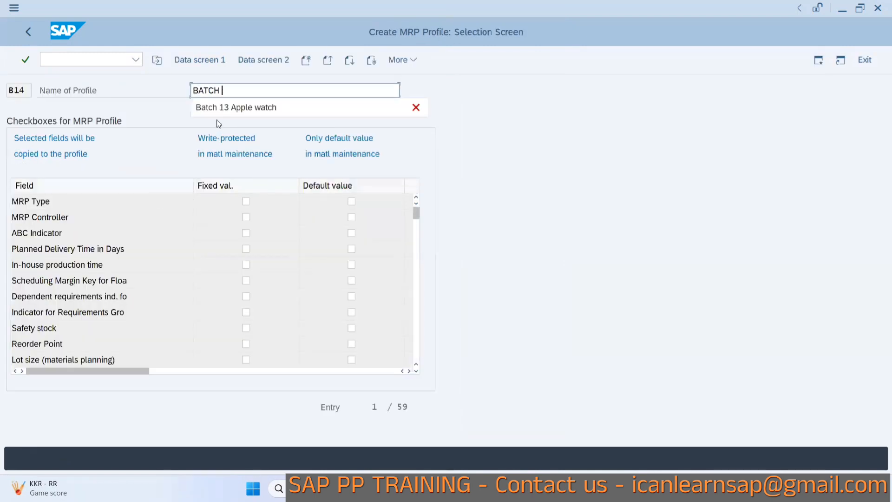
pyautogui.write('14 M')
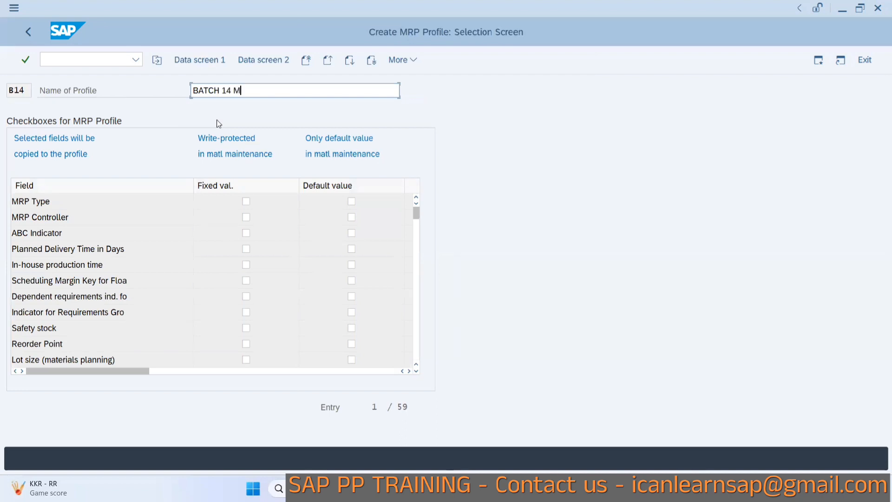
pyautogui.write('RP profile')
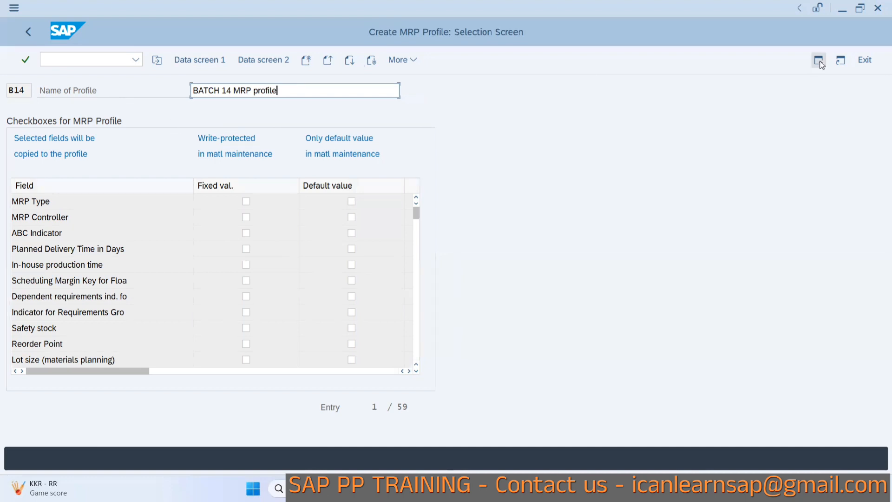
# Try to display the newly created material and open the error details.
pyautogui.hotkey('alt', 'Tab')
pyautogui.hotkey('alt', 'Tab')
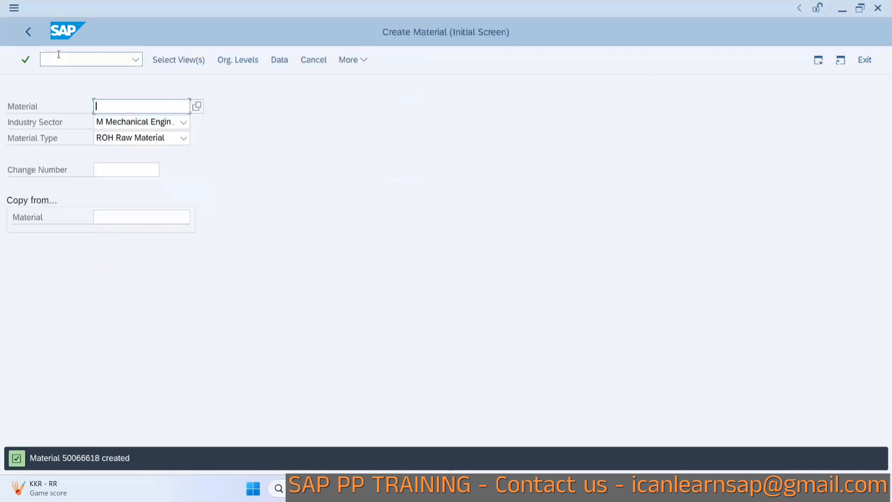
pyautogui.click(362, 62)
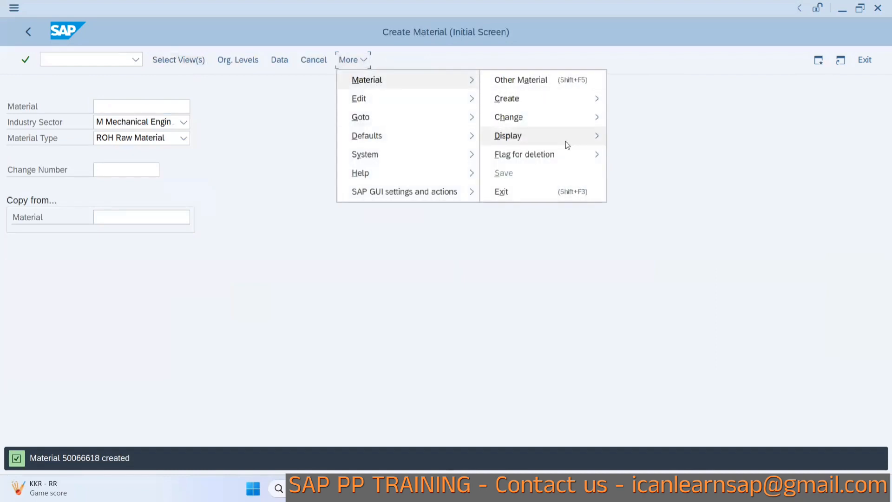
pyautogui.click(632, 136)
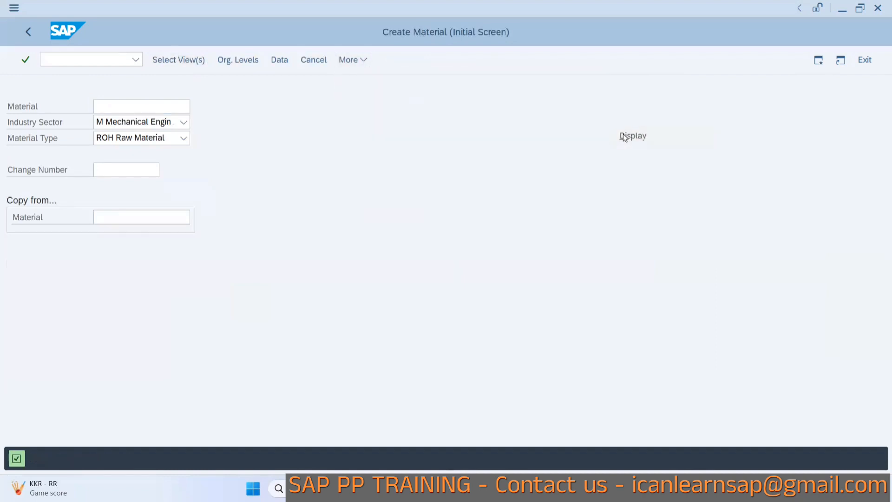
pyautogui.press('Return')
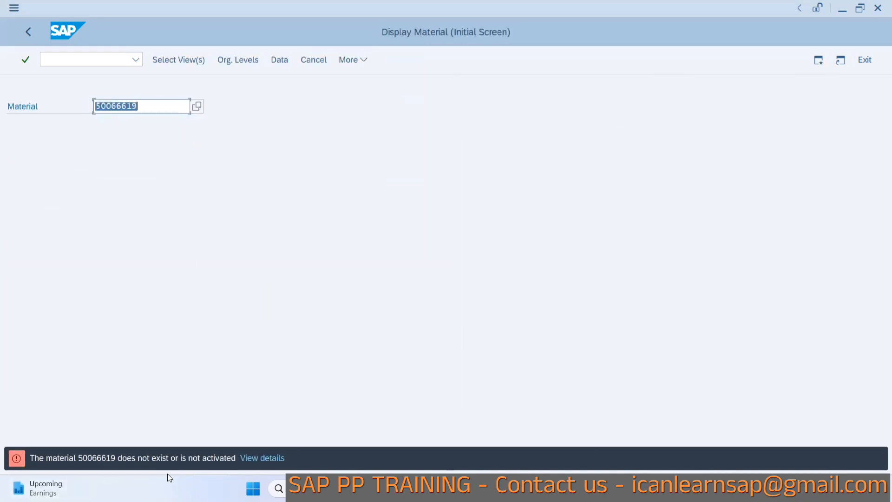
pyautogui.click(251, 458)
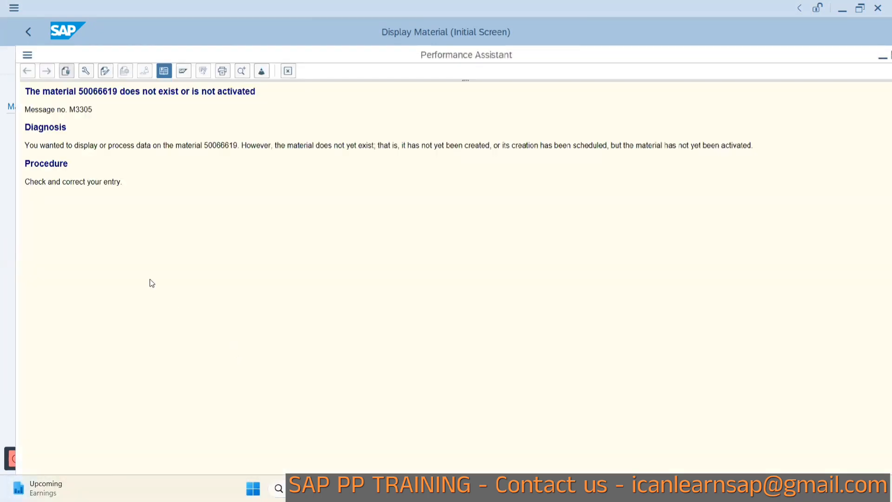
pyautogui.doubleClick(216, 145)
pyautogui.moveTo(812, 58); pyautogui.dragTo(720, 78)
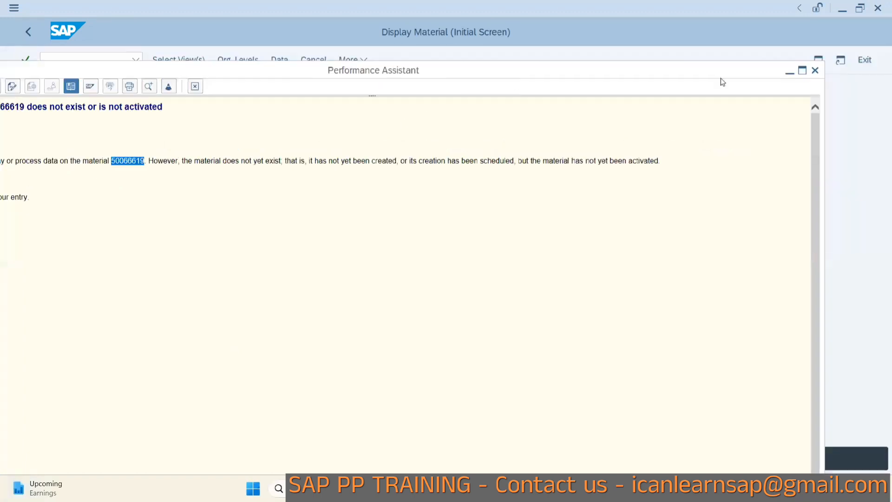
pyautogui.click(814, 70)
pyautogui.click(73, 60)
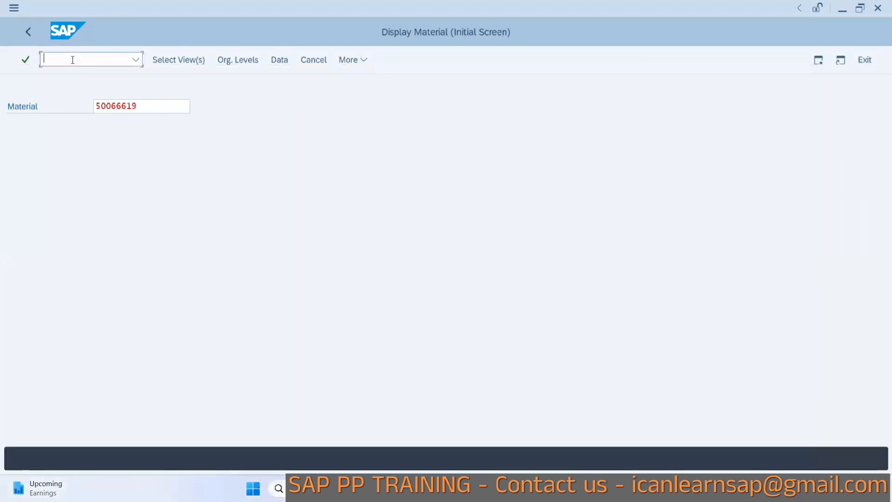
# Try to open transaction MM03 for the same material.
pyautogui.write('/nmm0')
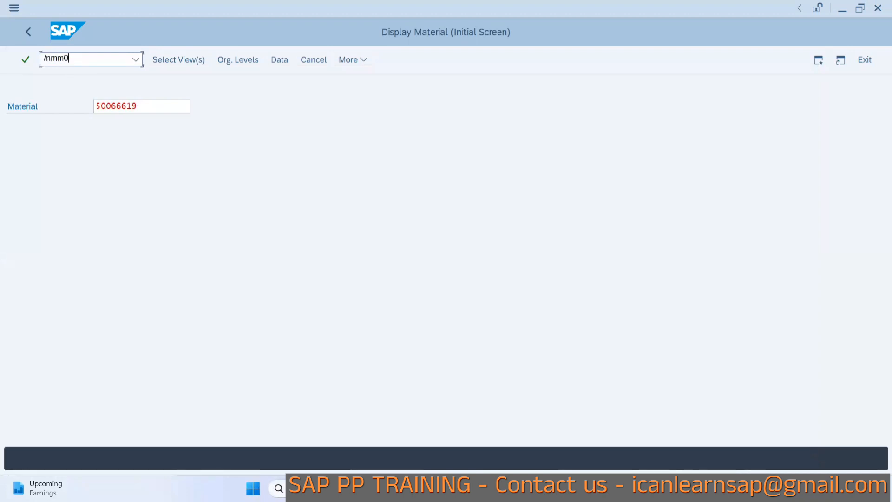
pyautogui.write('3')
pyautogui.press('Return')
pyautogui.press('Return')
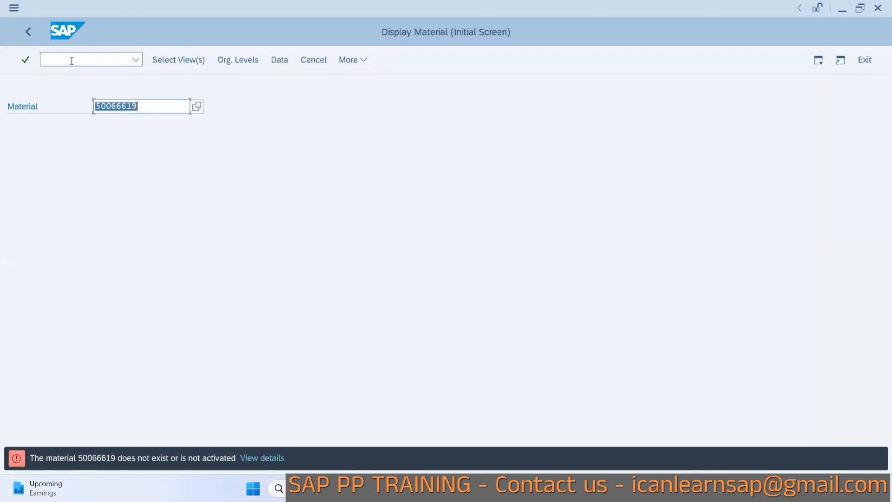
# Open MM01 and start material GLASS FOR FRIDGE with the default views and plant 1000.
pyautogui.click(85, 57)
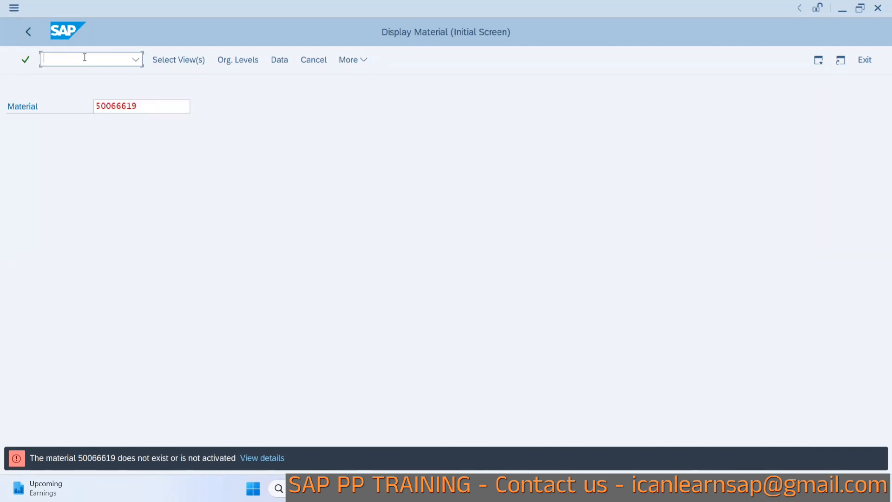
pyautogui.write('/nmm01')
pyautogui.press('Return')
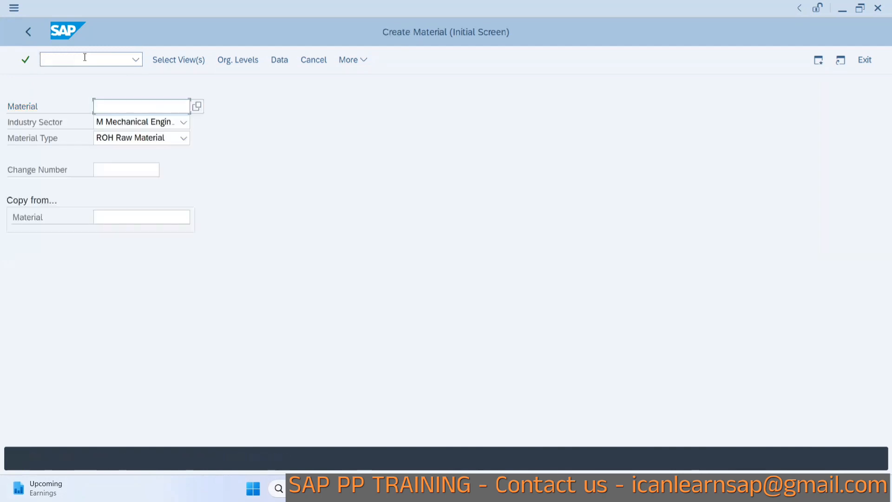
pyautogui.write('Gla')
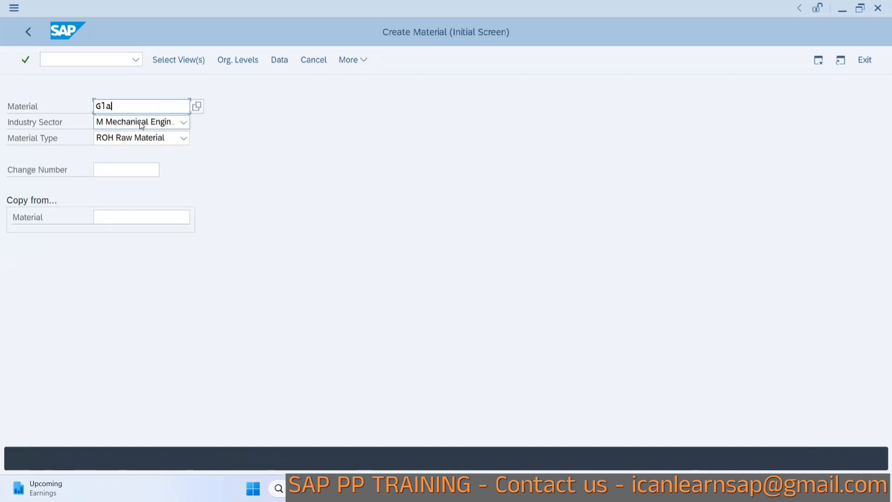
pyautogui.write('ss for Fridge')
pyautogui.press('Return')
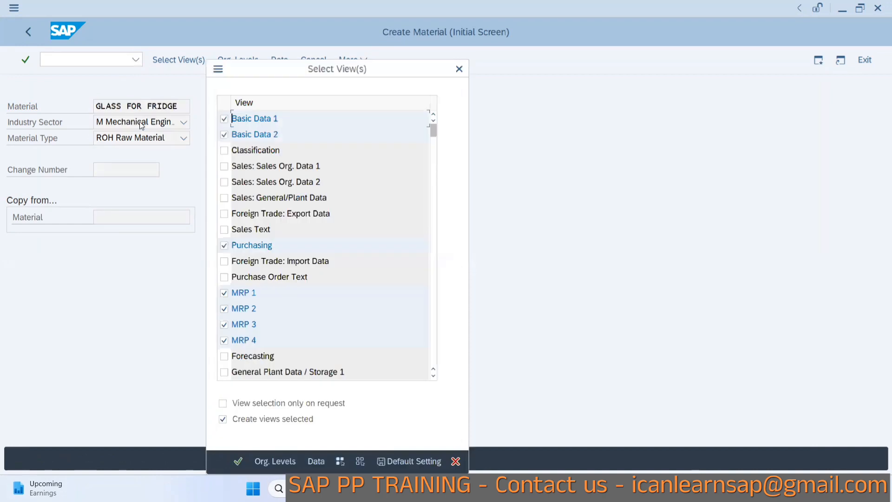
pyautogui.press('Return')
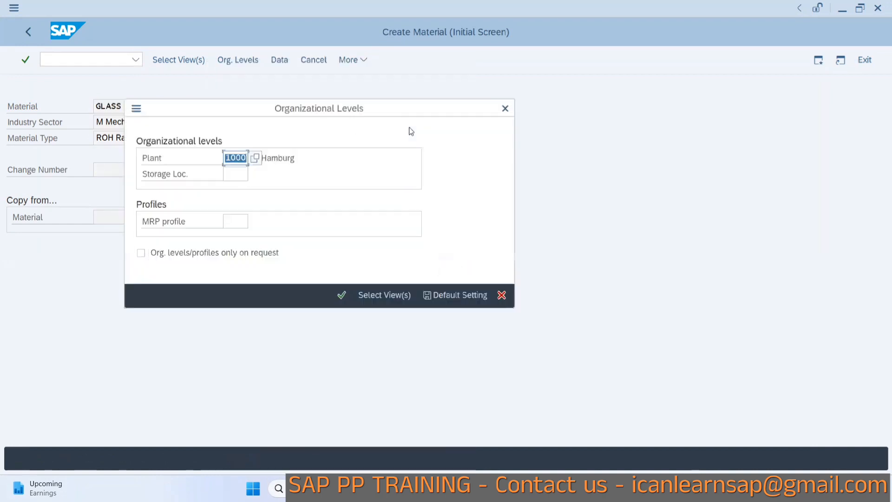
pyautogui.press('Return')
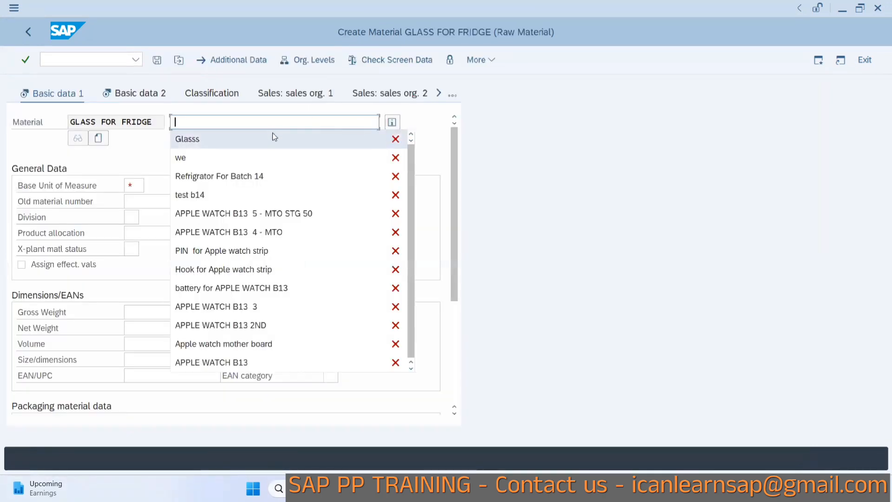
# Enter the description Glasss for fridge, base unit EA and material group 01510.
pyautogui.click(274, 139)
pyautogui.write('for ')
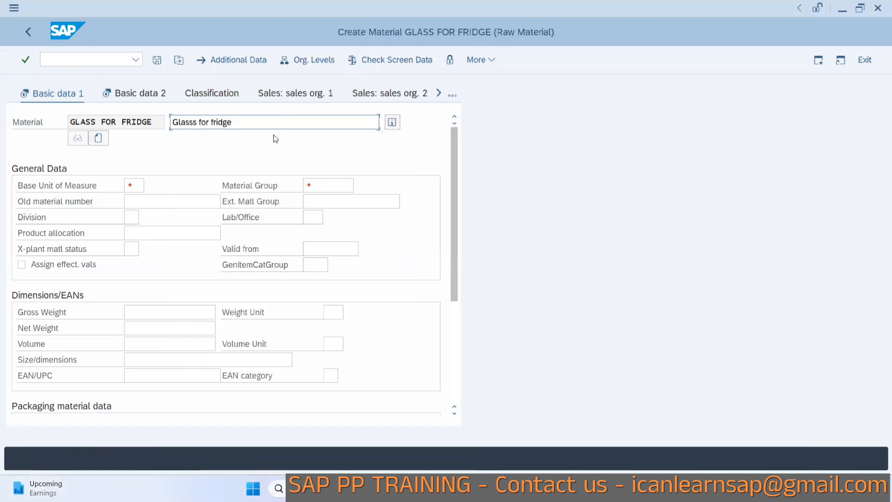
pyautogui.write('fridge')
pyautogui.click(137, 184)
pyautogui.write('EA')
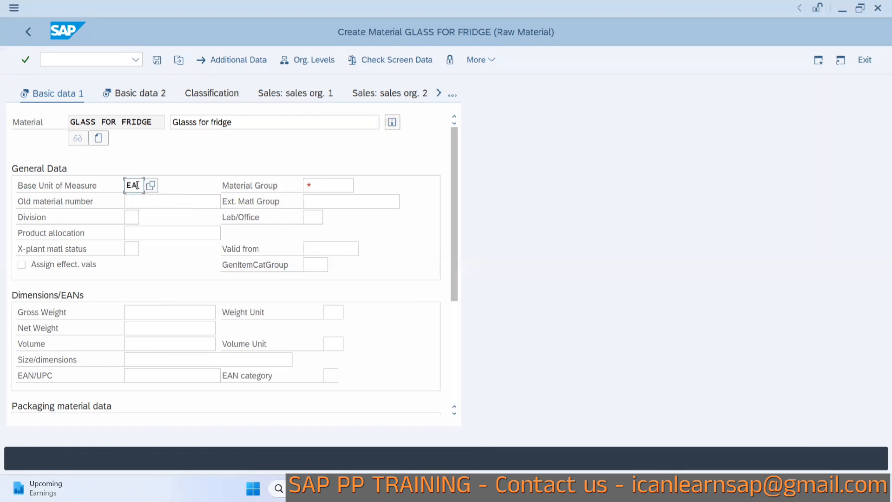
pyautogui.click(319, 184)
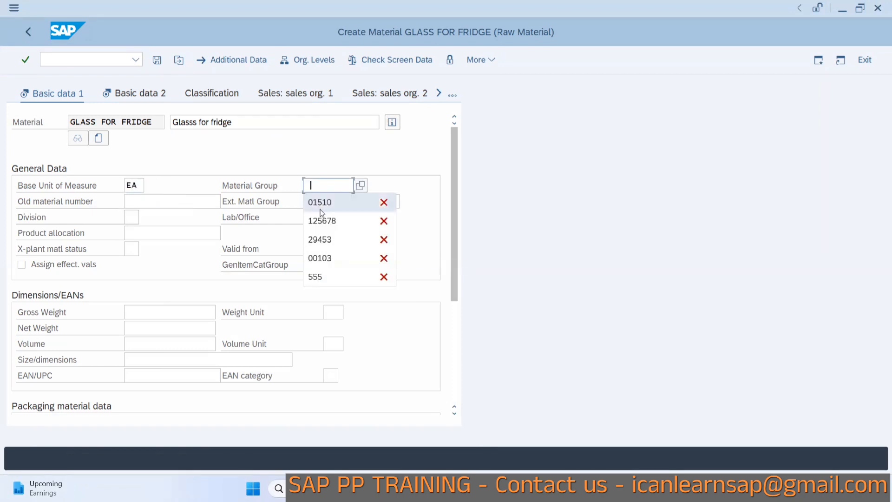
pyautogui.click(320, 210)
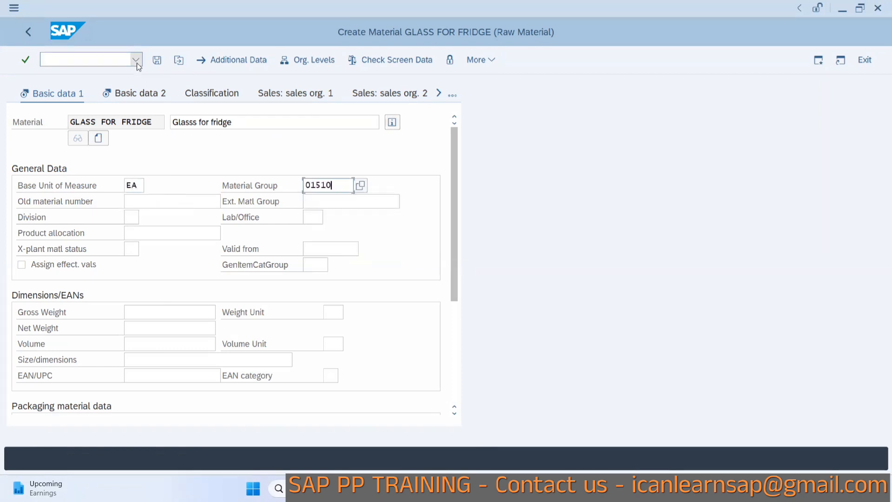
# Go to MRP 1 and set purchasing group 001, MRP type PD and MRP controller 001.
pyautogui.click(142, 93)
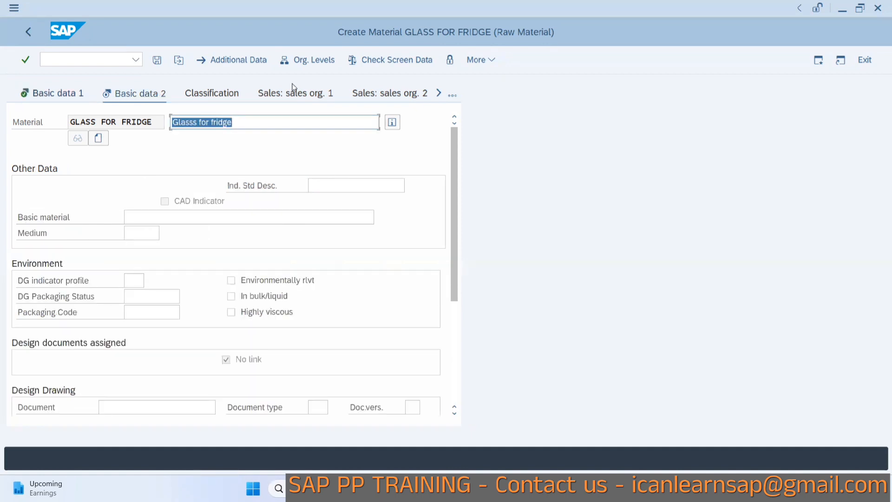
pyautogui.click(451, 98)
pyautogui.click(470, 226)
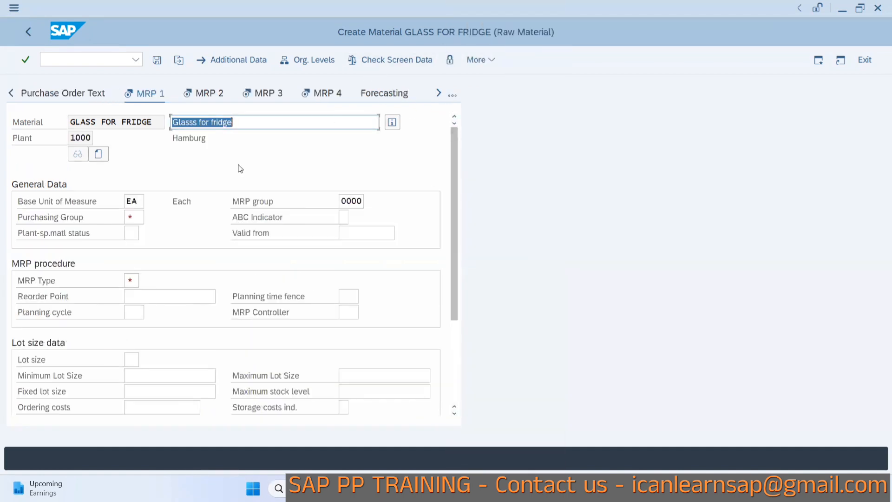
pyautogui.click(128, 219)
pyautogui.click(136, 251)
pyautogui.click(131, 280)
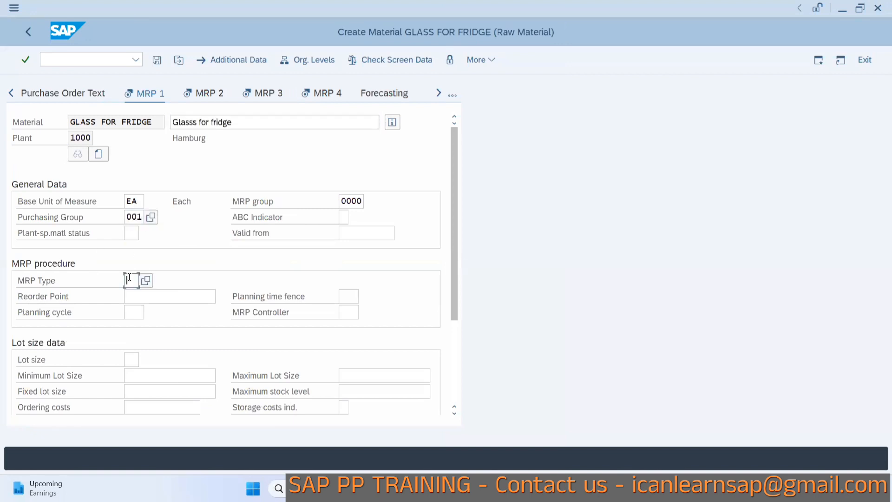
pyautogui.click(130, 292)
pyautogui.click(349, 310)
pyautogui.write('000')
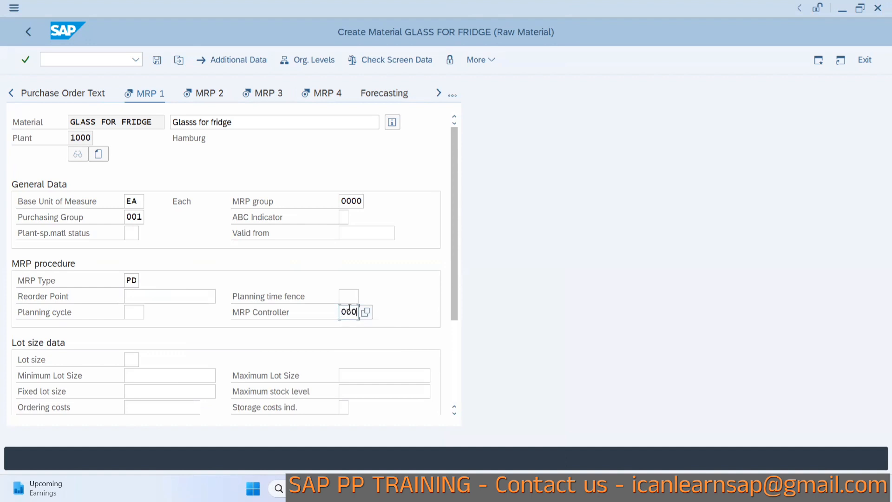
pyautogui.press('BackSpace')
pyautogui.write('1')
# Set the lot size to EX and, in MRP 2, a planned delivery time of 1 day.
pyautogui.click(131, 359)
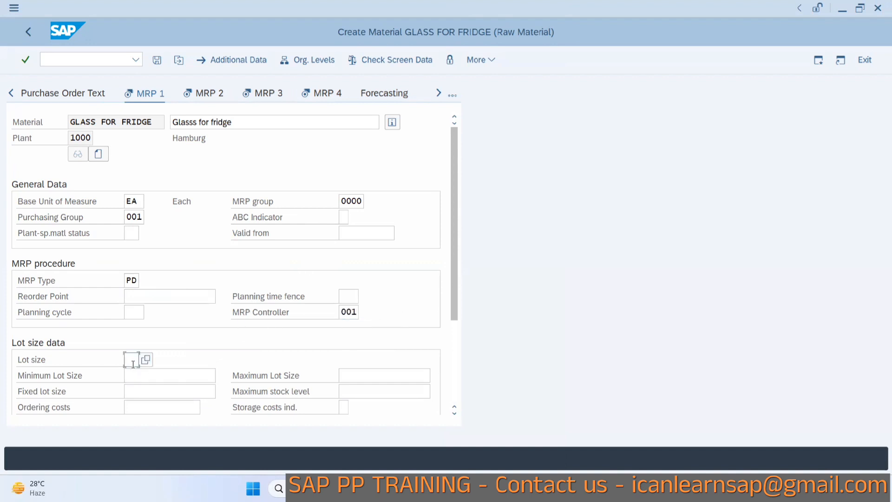
pyautogui.write('EX')
pyautogui.press('Return')
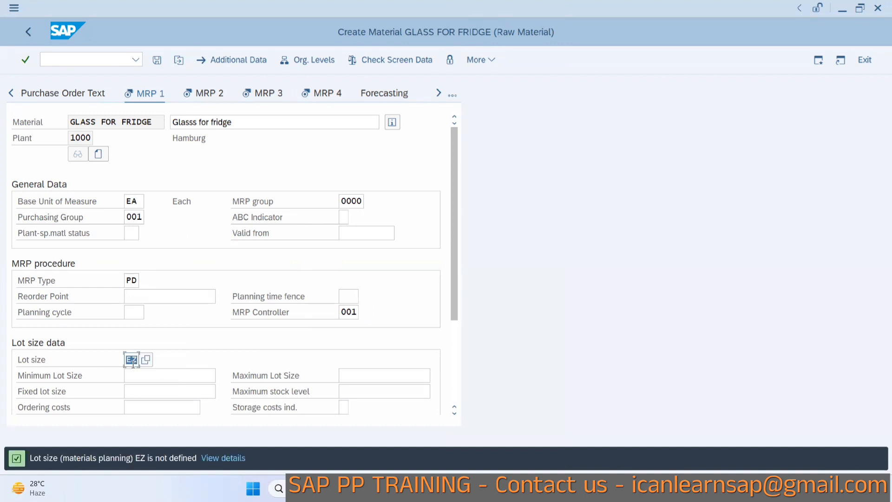
pyautogui.press('BackSpace')
pyautogui.write('X')
pyautogui.press('Return')
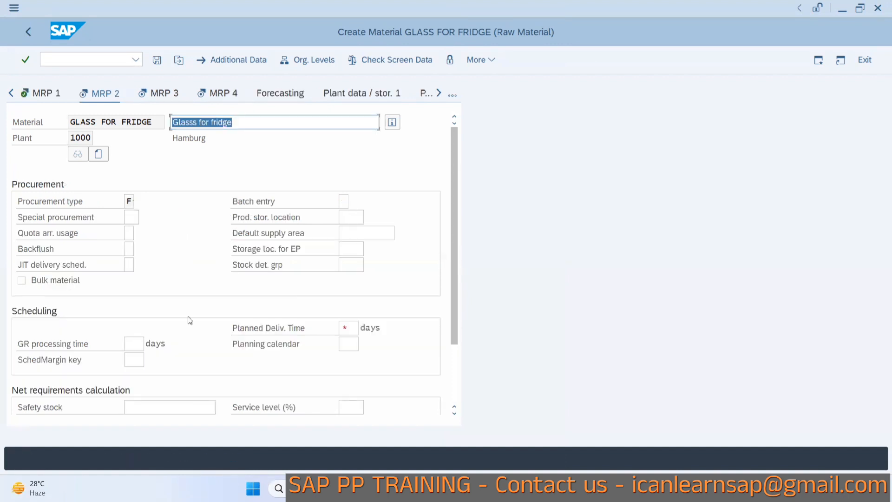
pyautogui.click(349, 327)
pyautogui.write('1')
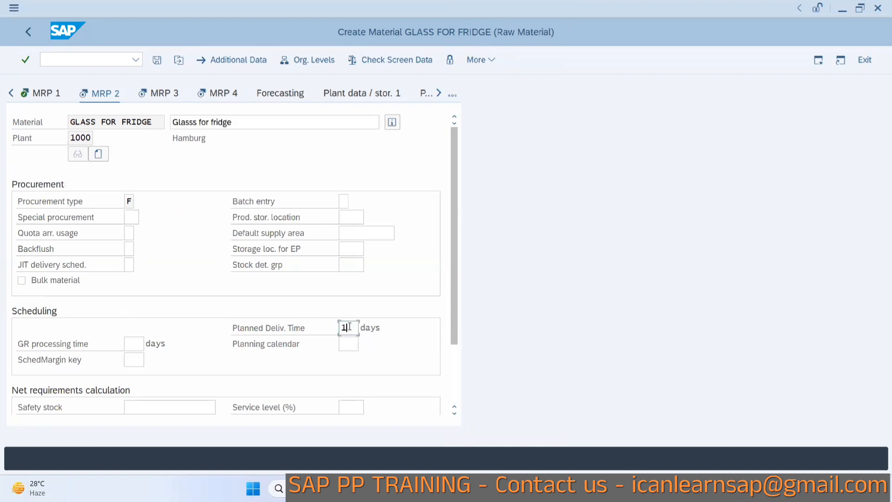
pyautogui.press('Return')
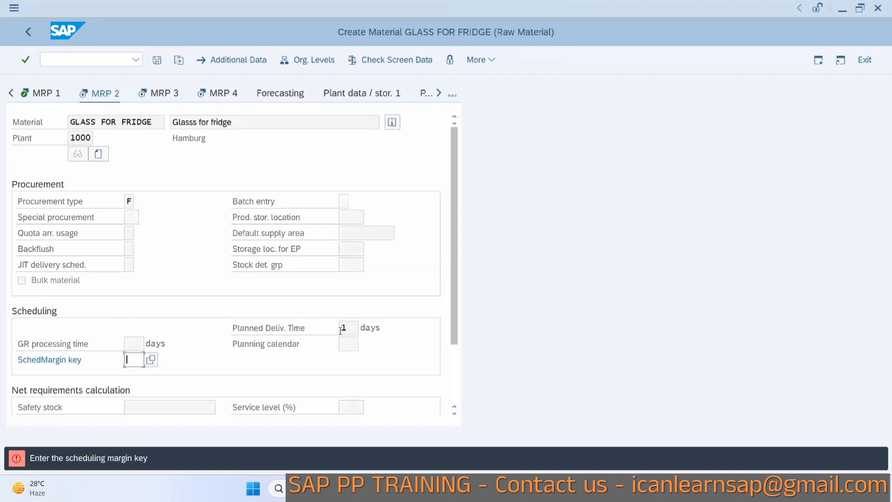
# Set the scheduling margin key to 000 in the MRP 2 view.
pyautogui.write('000')
pyautogui.press('Return')
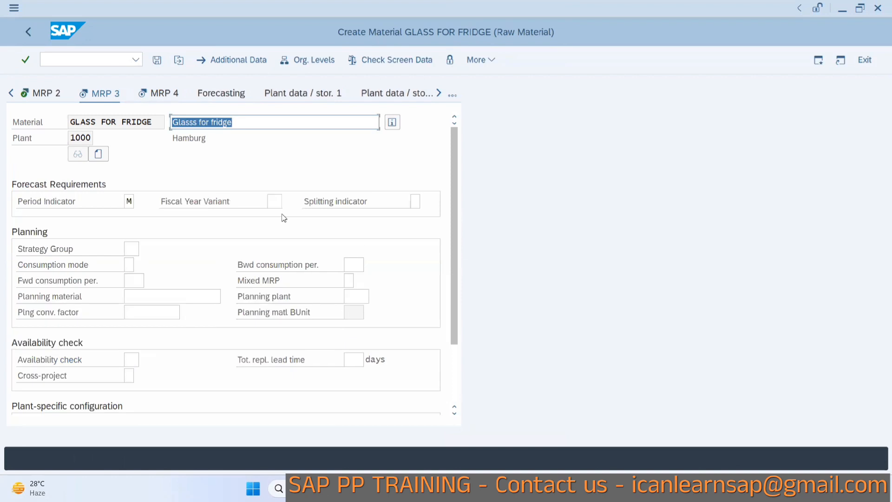
# Go to the Accounting 1 view and set valuation class 3000 and a standard price of 1,000.
pyautogui.click(453, 95)
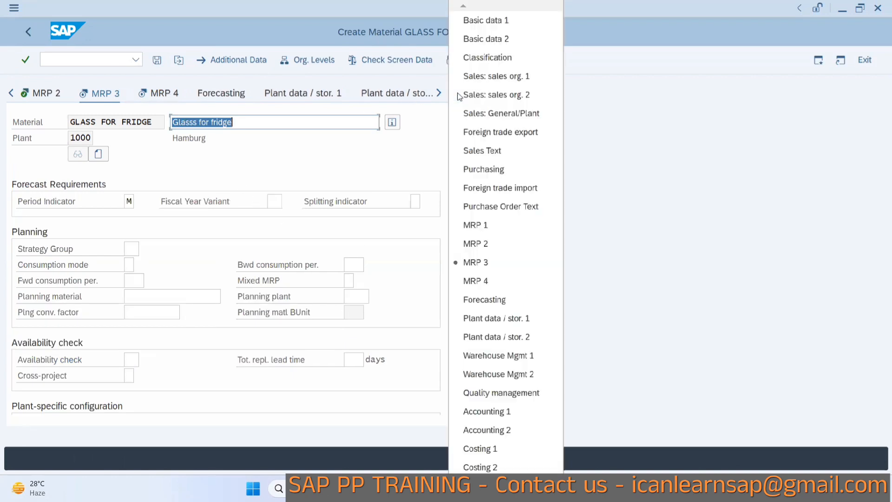
pyautogui.click(481, 413)
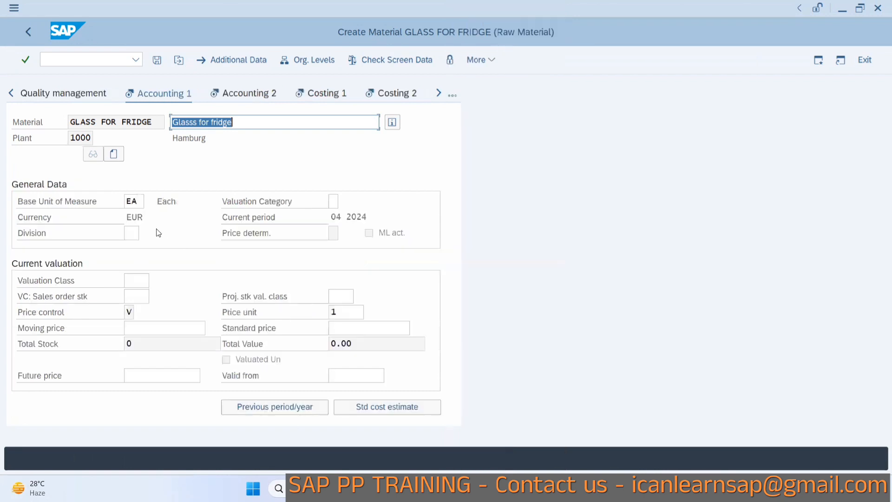
pyautogui.click(134, 296)
pyautogui.click(140, 280)
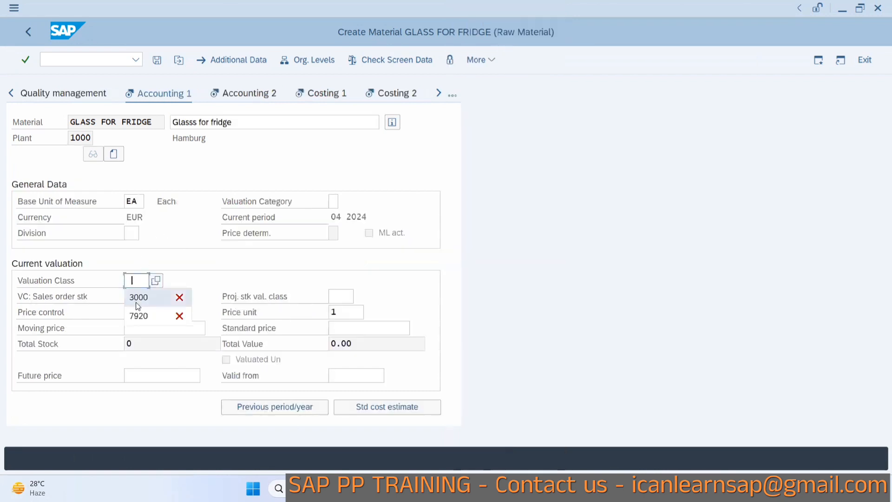
pyautogui.click(136, 295)
pyautogui.click(340, 327)
pyautogui.write('1000')
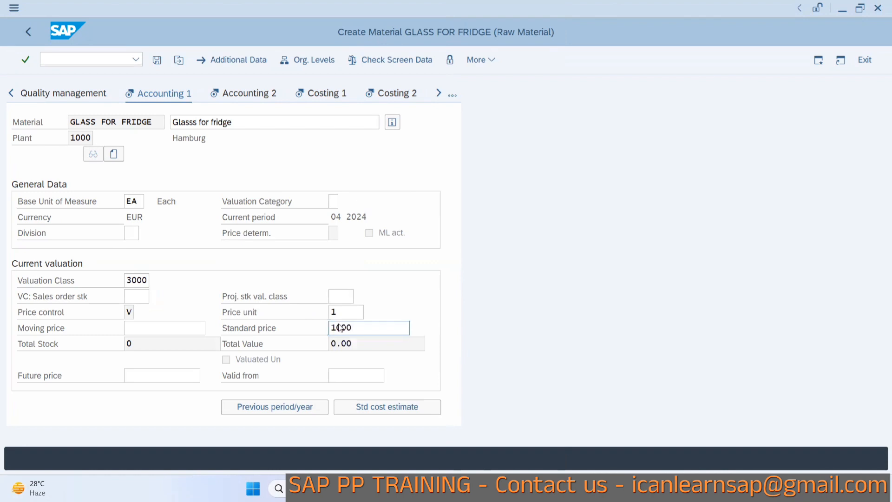
pyautogui.press('Return')
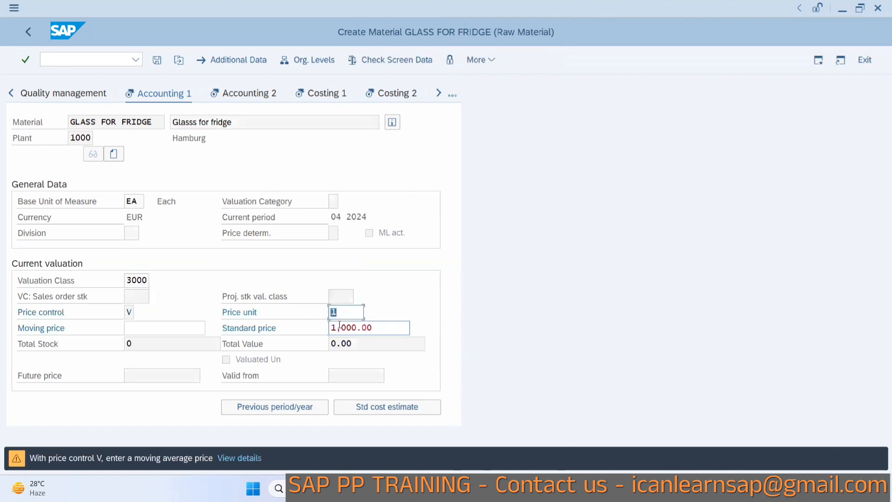
pyautogui.press('Return')
# Continue through the costing views, set valuation category H in Costing 2, and save the material.
pyautogui.press('Return')
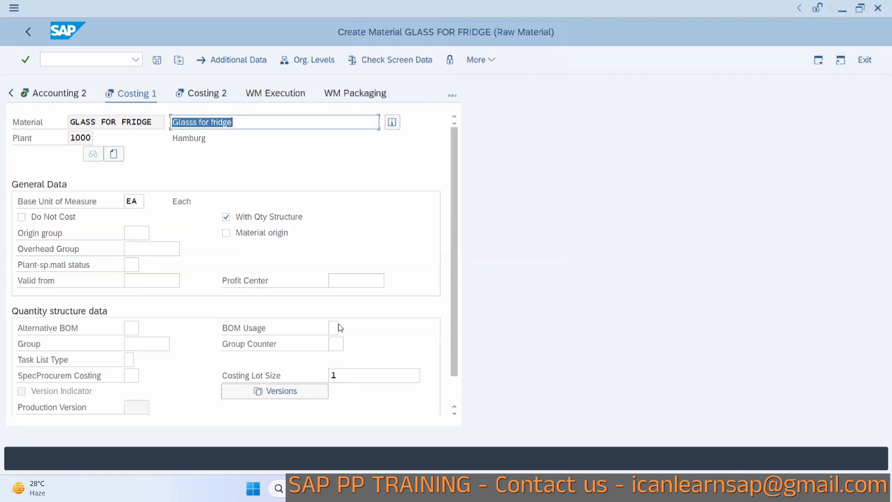
pyautogui.press('Return')
pyautogui.press('Return')
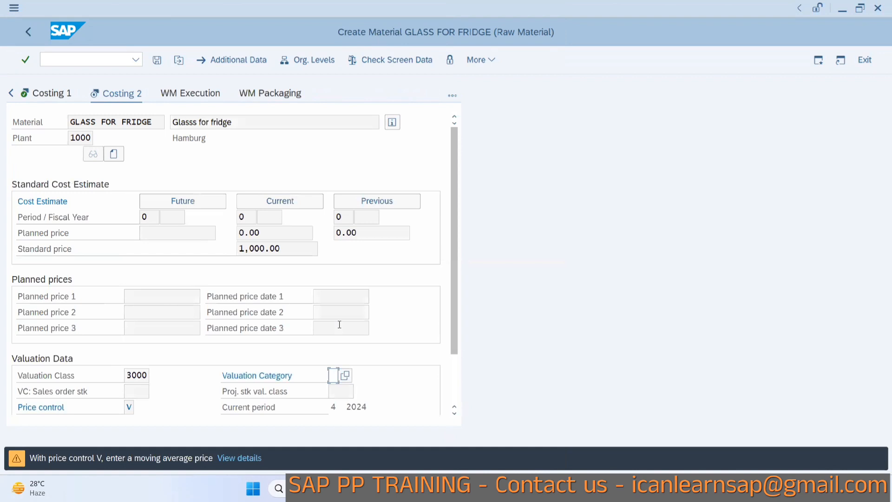
pyautogui.click(345, 375)
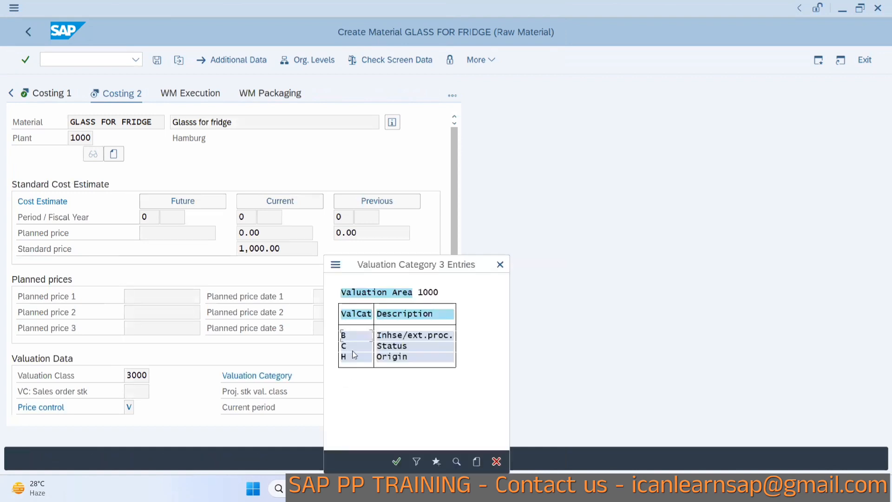
pyautogui.doubleClick(352, 356)
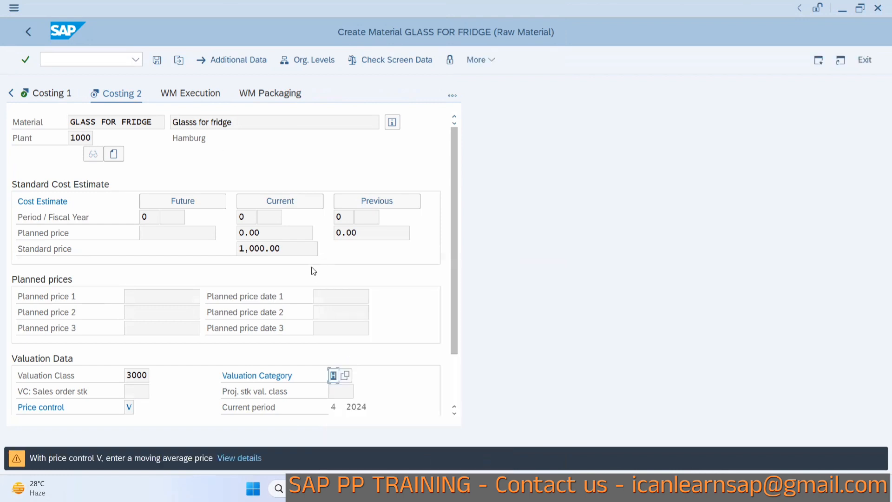
pyautogui.press('Return')
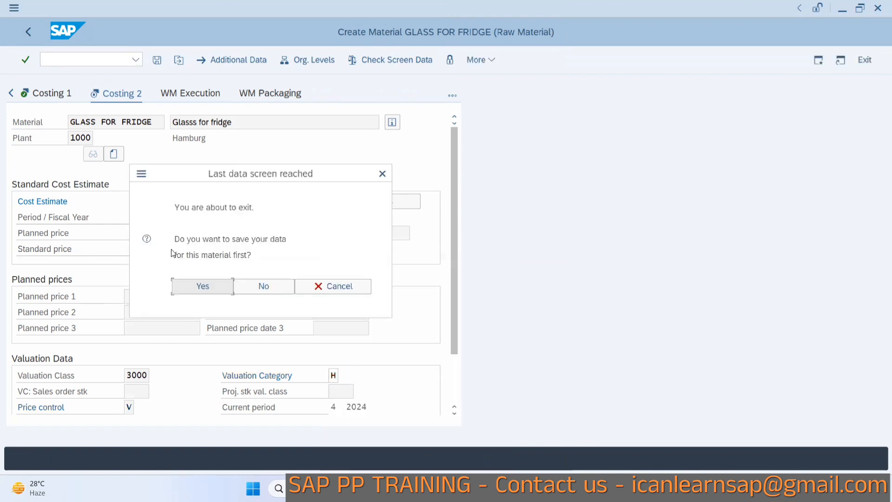
pyautogui.click(194, 290)
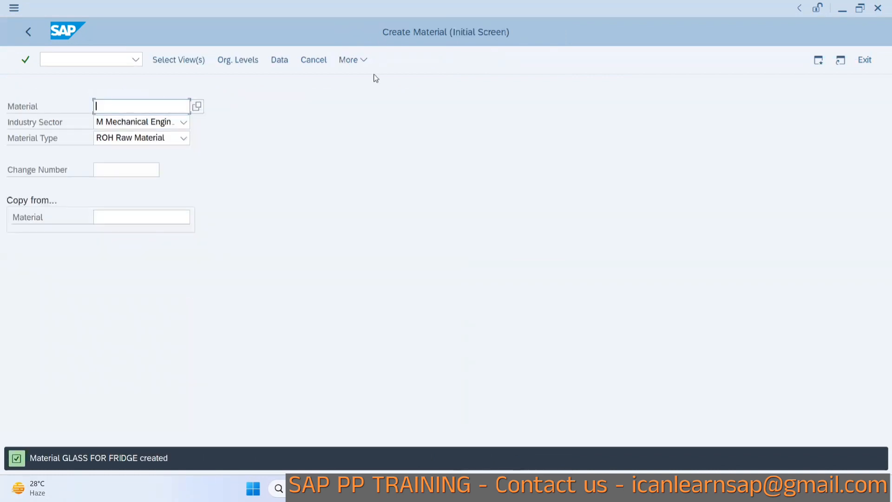
# Display material GLASS FOR FRIDGE for plant 1000 with the default views and review its MRP 1 data.
pyautogui.click(349, 59)
pyautogui.moveTo(409, 81)
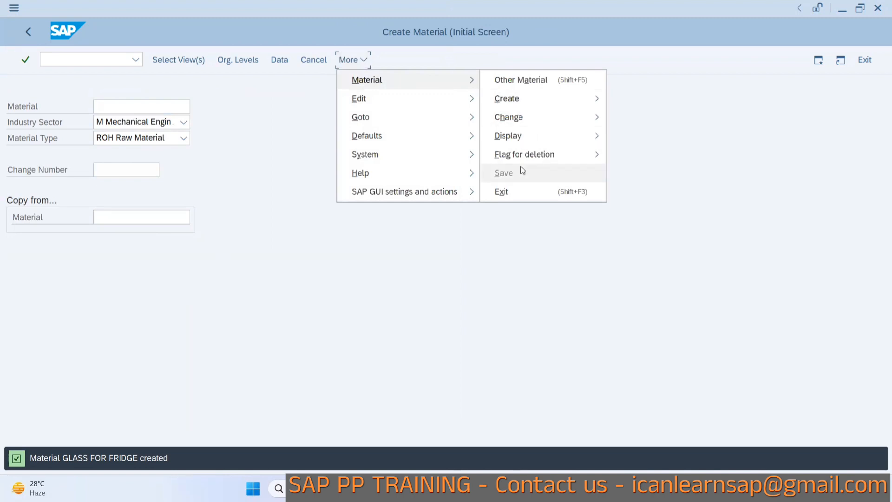
pyautogui.moveTo(514, 139)
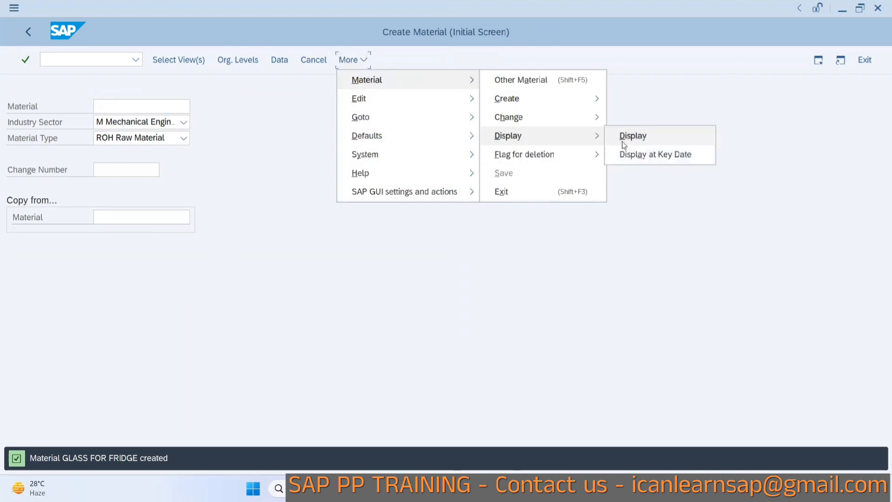
pyautogui.click(620, 136)
pyautogui.press('Return')
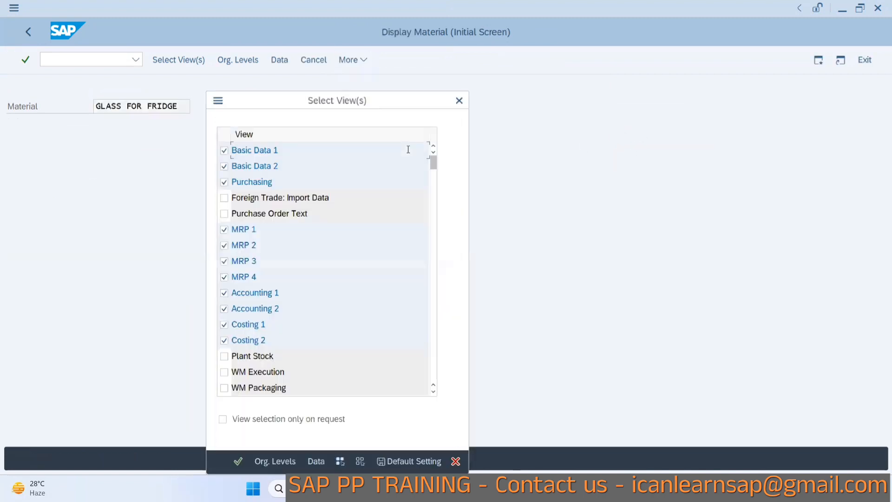
pyautogui.press('Return')
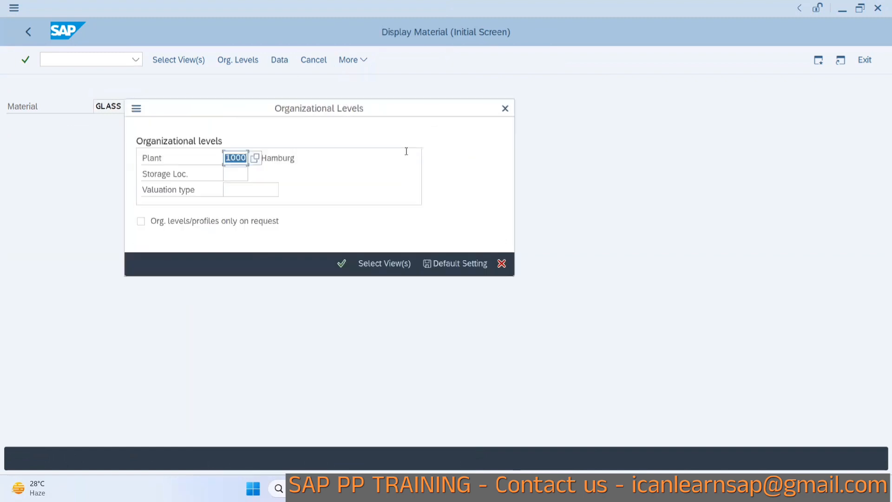
pyautogui.press('Return')
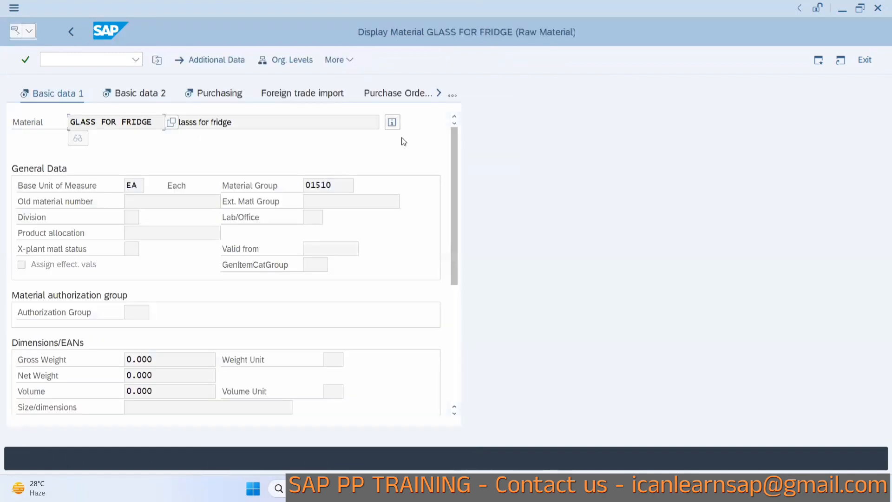
pyautogui.click(453, 95)
pyautogui.click(480, 143)
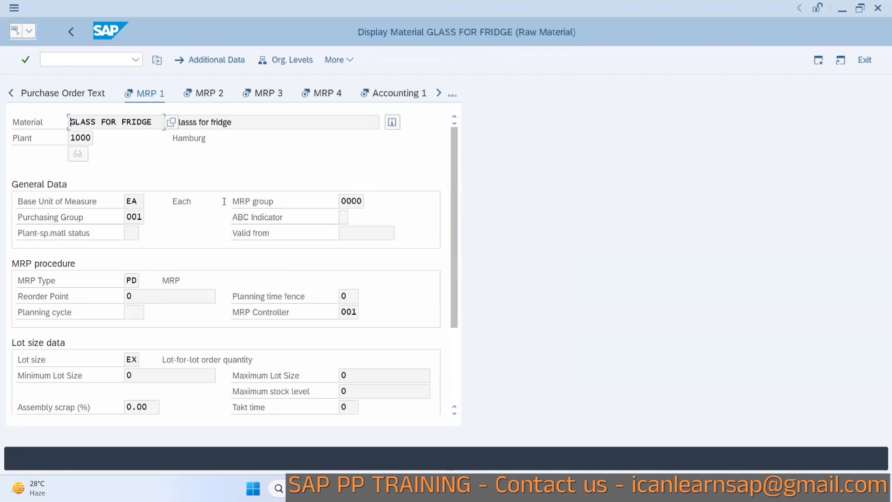
# Switch to the Create MRP Profile screen for profile B14.
pyautogui.hotkey('alt', 'Tab')
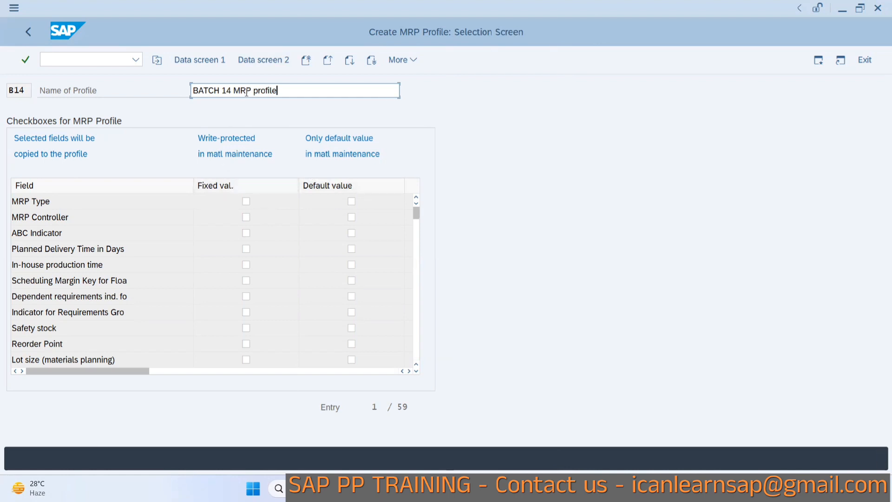
# Mark MRP Type and Safety stock as fixed values and MRP Controller, Planned Delivery Time and Lot size as default values, then open data screen 1.
pyautogui.click(245, 201)
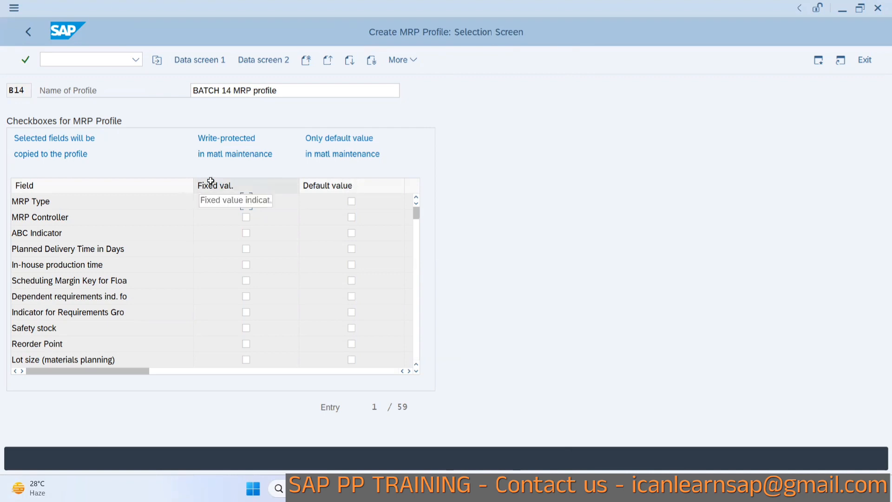
pyautogui.click(247, 201)
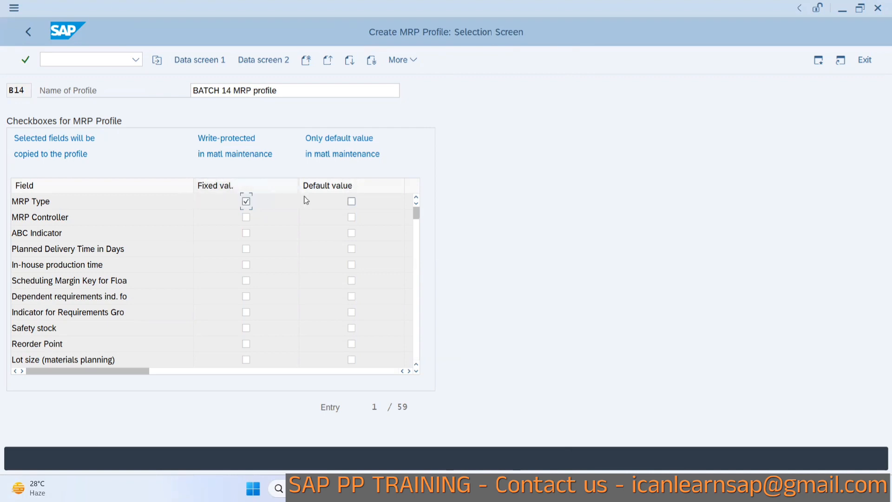
pyautogui.click(353, 219)
pyautogui.click(351, 250)
pyautogui.click(245, 328)
pyautogui.click(352, 359)
pyautogui.click(205, 60)
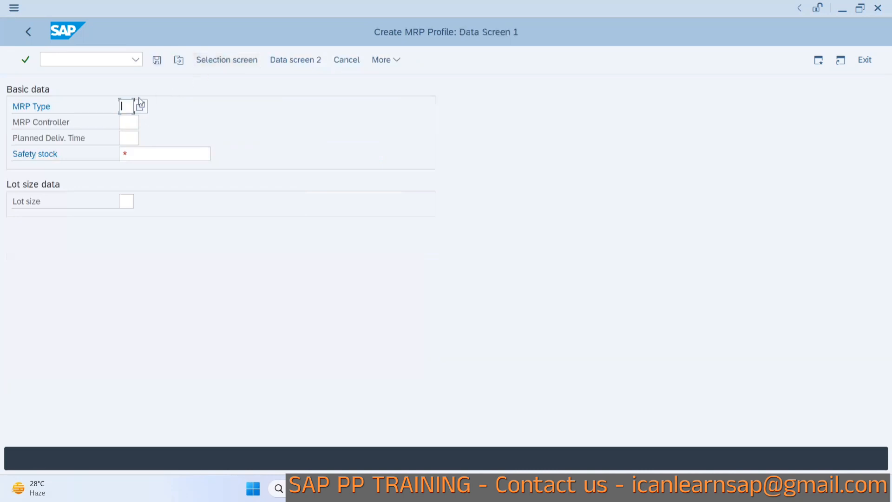
# Set the profile's MRP type to PD and MRP controller to 001, checking the material's MRP 1 data for reference.
pyautogui.write('PD')
pyautogui.hotkey('alt', 'Tab')
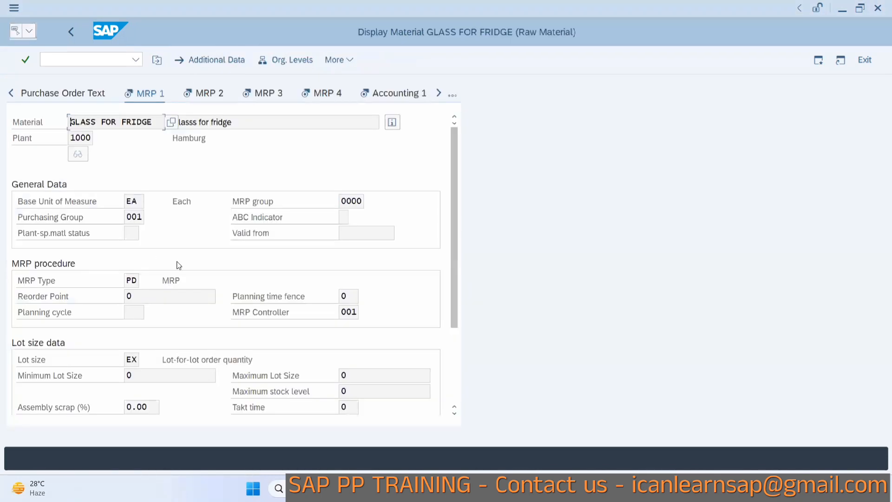
pyautogui.hotkey('alt', 'Tab')
pyautogui.click(128, 123)
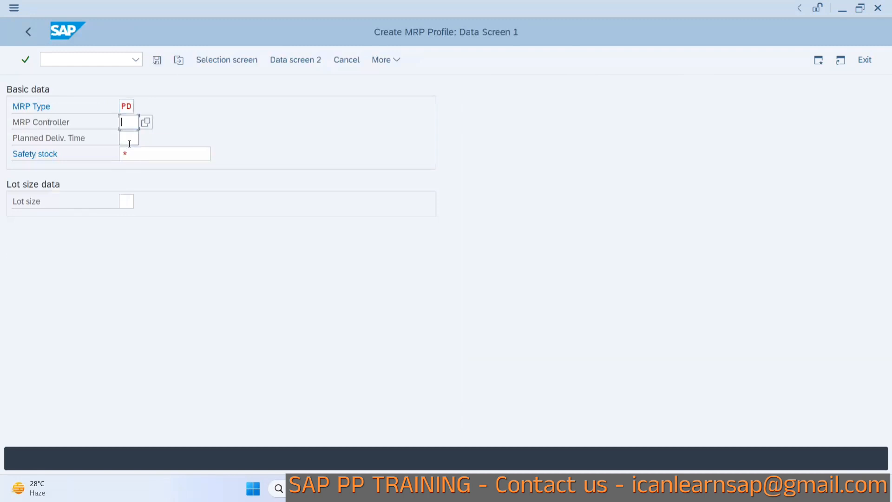
pyautogui.write('001')
pyautogui.click(129, 139)
pyautogui.hotkey('alt', 'Tab')
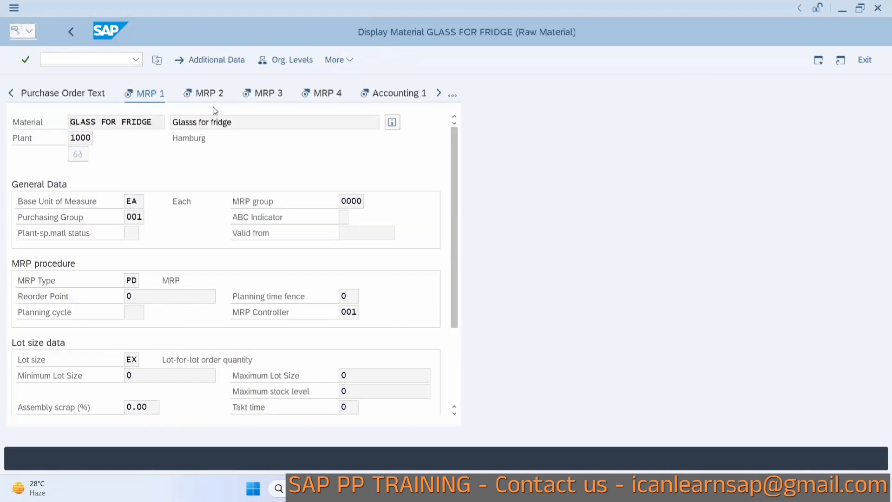
# Set the planned delivery time to 1 and the safety stock to 100, referring to the material's MRP 2 data.
pyautogui.click(206, 94)
pyautogui.hotkey('alt', 'Tab')
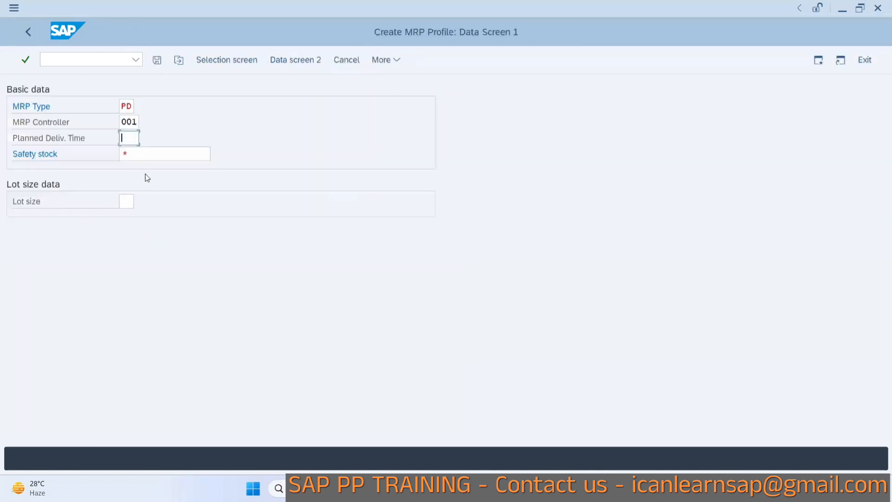
pyautogui.write('1')
pyautogui.click(141, 154)
pyautogui.hotkey('alt', 'Tab')
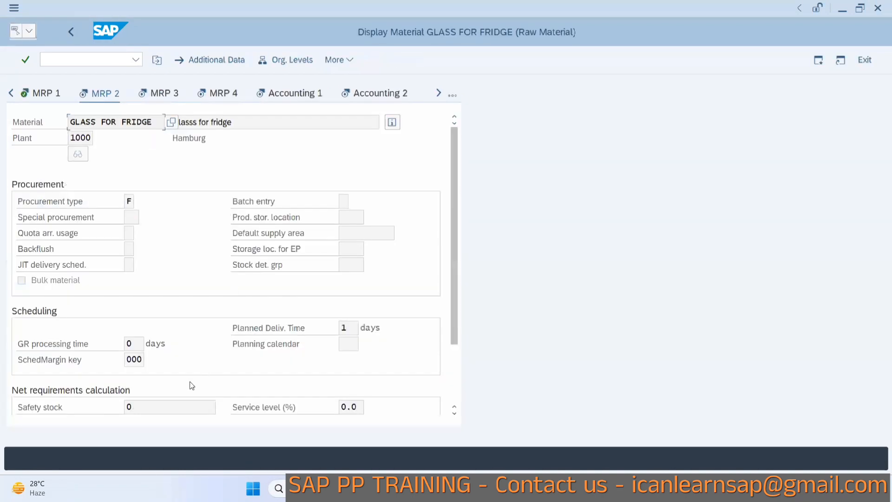
pyautogui.hotkey('alt', 'Tab')
pyautogui.write('1')
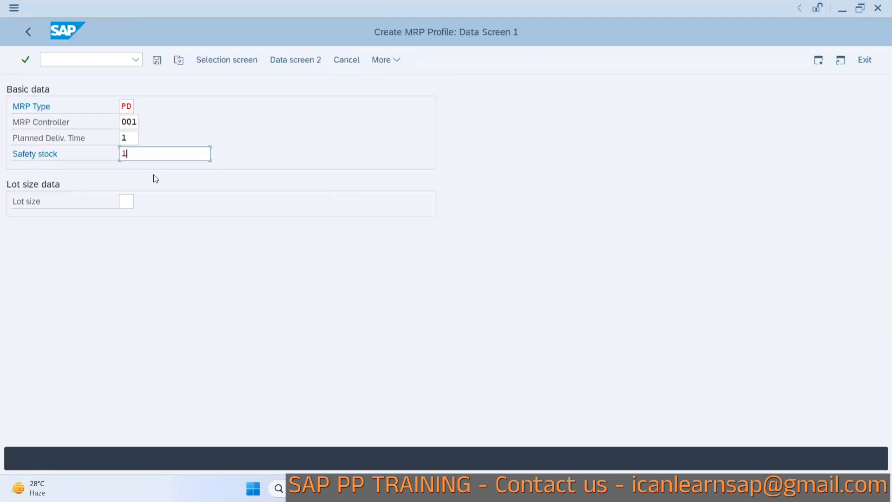
pyautogui.write('00')
# Set the lot size to EX and save MRP profile B14.
pyautogui.click(126, 201)
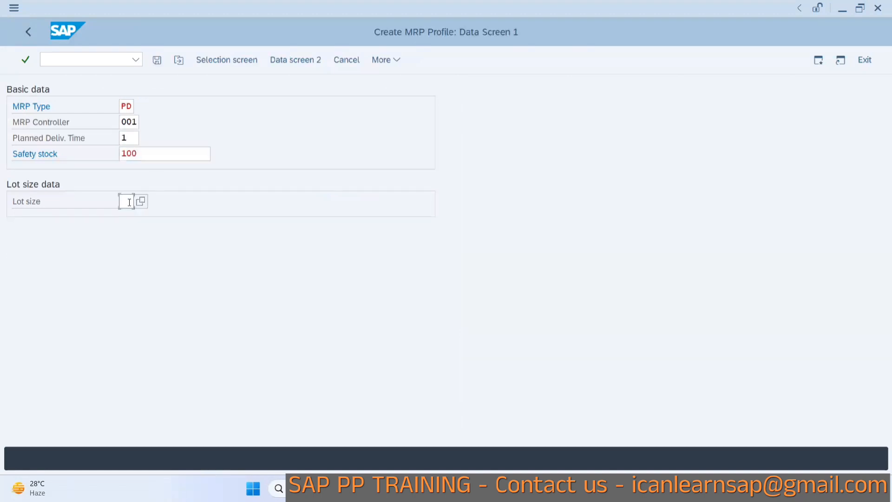
pyautogui.hotkey('alt', 'Tab')
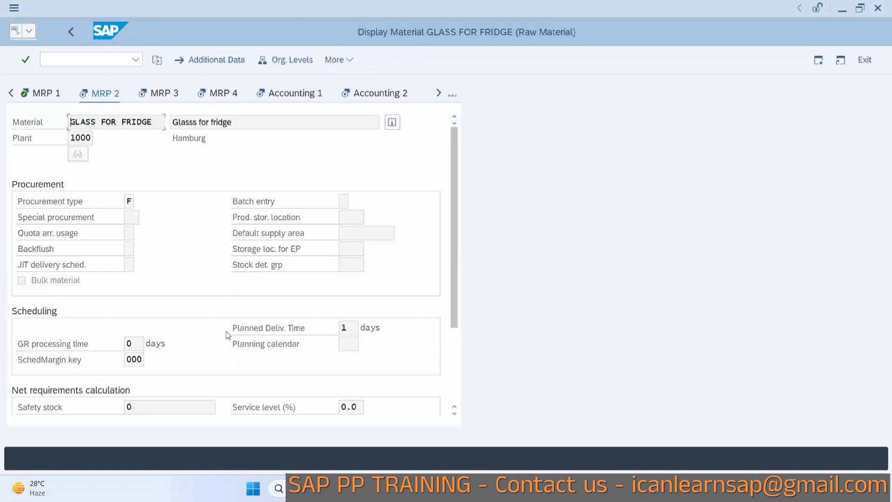
pyautogui.click(55, 99)
pyautogui.hotkey('alt', 'Tab')
pyautogui.write('EX')
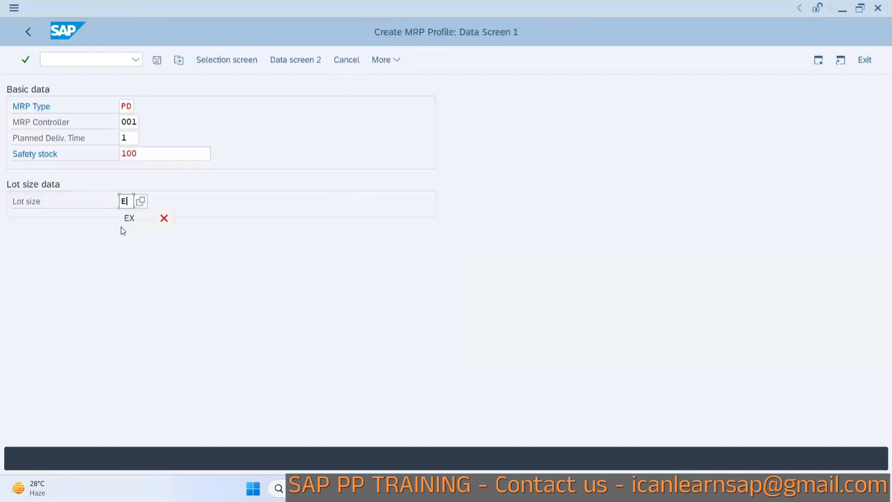
pyautogui.click(155, 63)
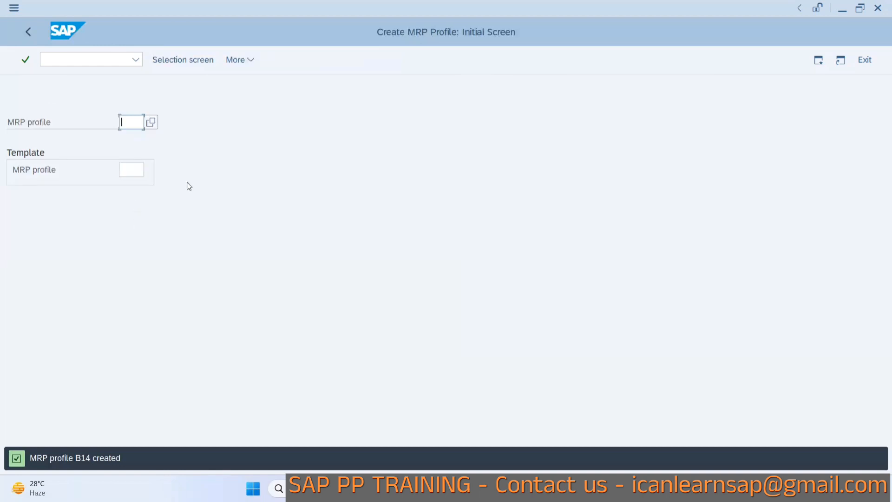
# Start transaction MM01 to create a new material.
pyautogui.hotkey('alt', 'Tab')
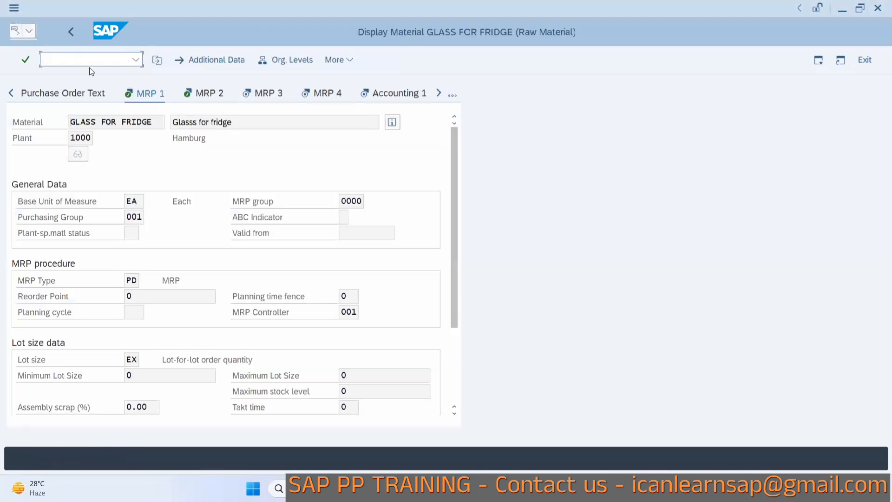
pyautogui.write('/nmm01')
pyautogui.press('Return')
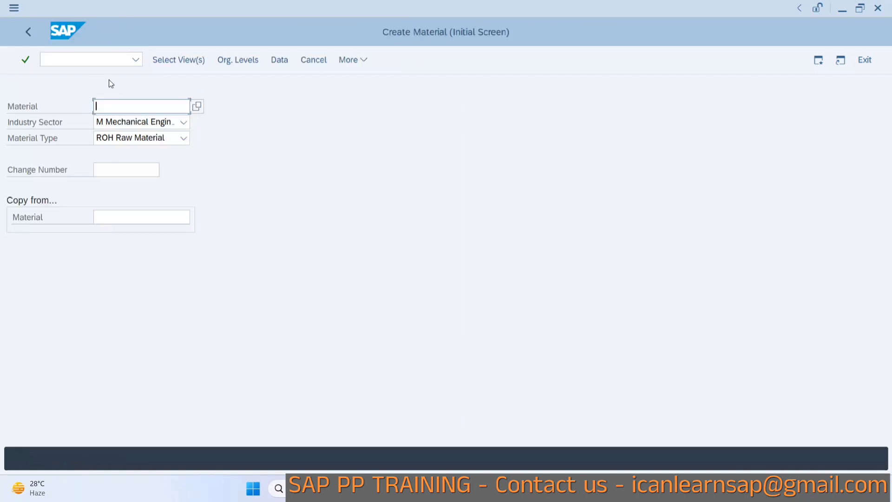
# Enter material DOOR HANDLE as a mechanical engineering raw material and accept the default selected views.
pyautogui.write('Gl')
pyautogui.press('BackSpace')
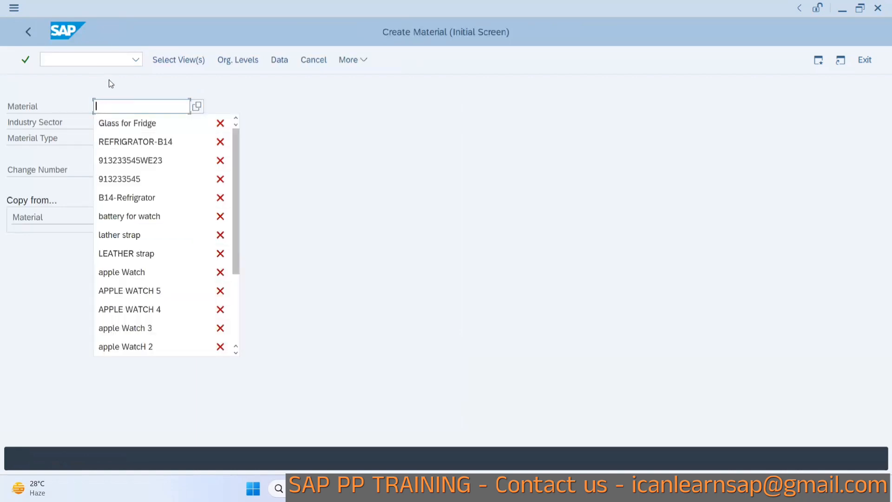
pyautogui.write('Door an')
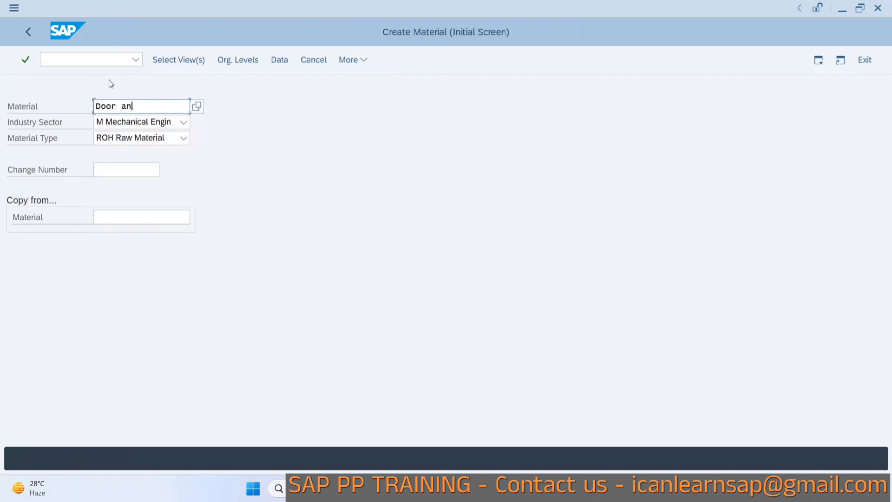
pyautogui.write(' hnalde')
pyautogui.press('BackSpace')
pyautogui.press('BackSpace')
pyautogui.press('BackSpace')
pyautogui.press('BackSpace')
pyautogui.press('BackSpace')
pyautogui.write('andle')
pyautogui.press('Return')
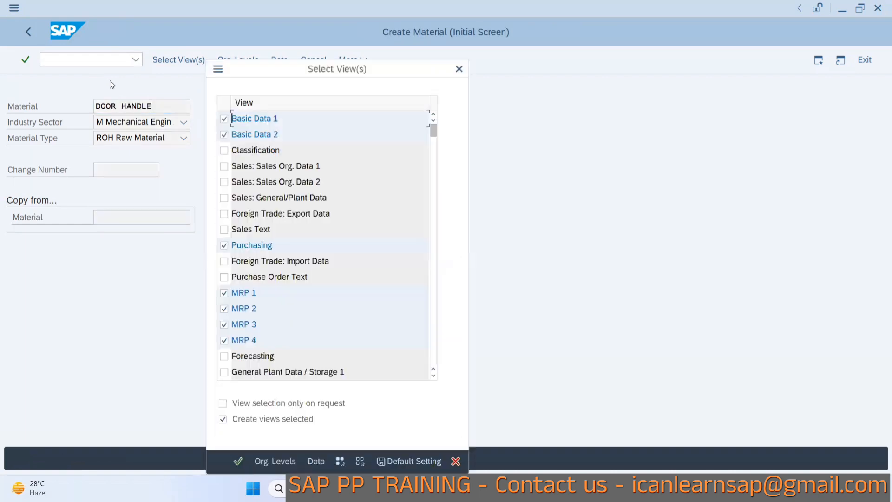
pyautogui.click(239, 462)
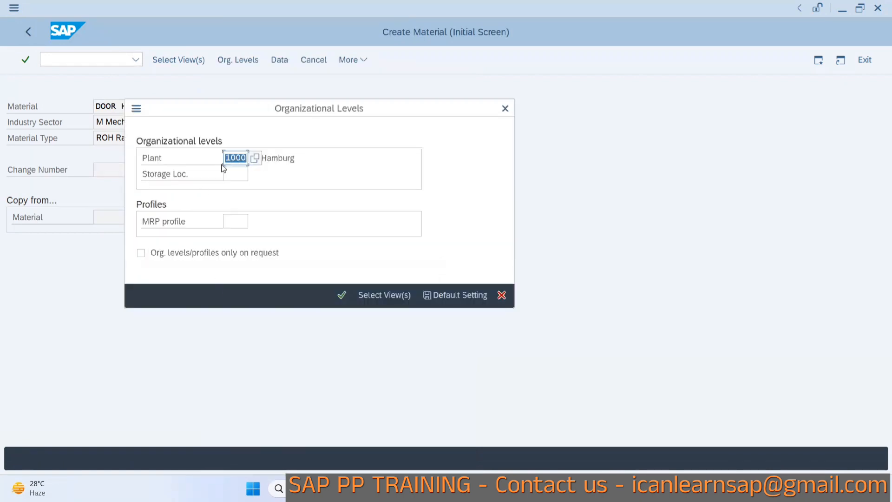
# Enter MRP profile B14 for plant 1000 in the organizational levels and continue.
pyautogui.click(229, 220)
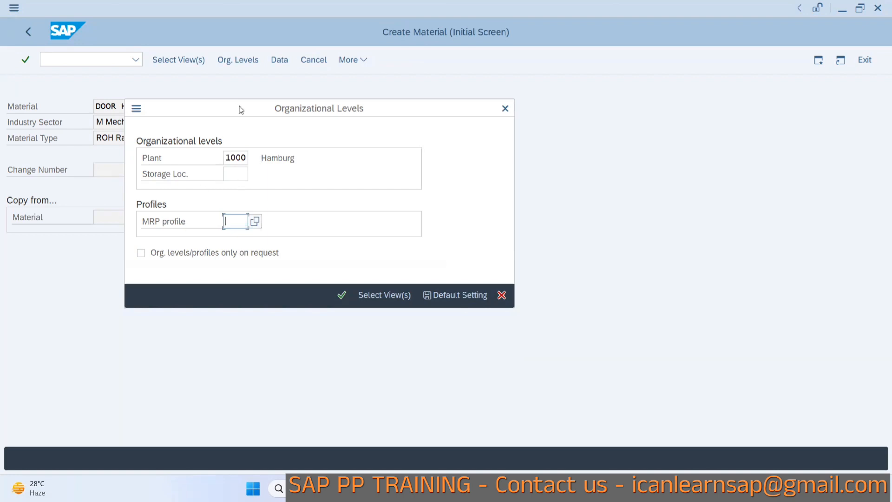
pyautogui.moveTo(239, 107); pyautogui.dragTo(345, 86)
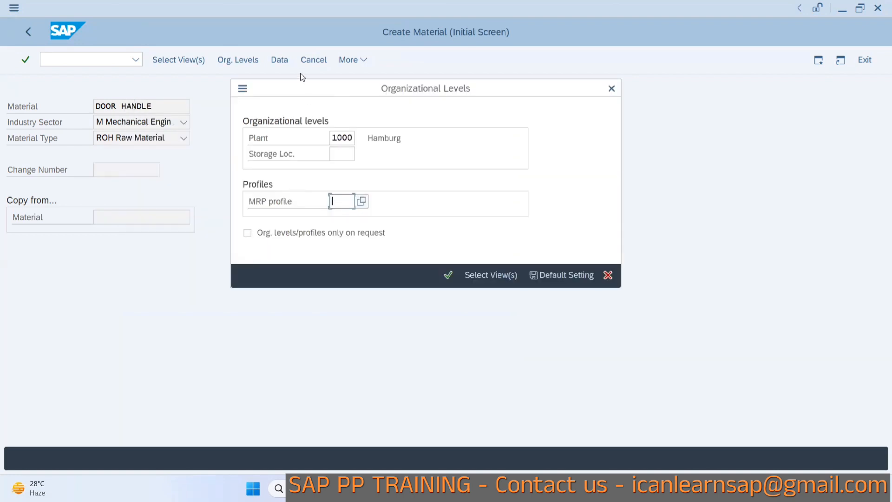
pyautogui.press('Return')
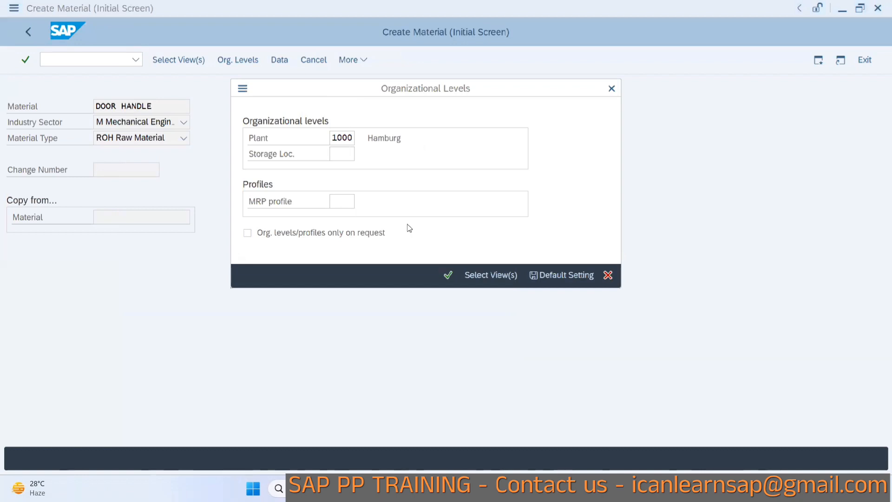
pyautogui.click(341, 201)
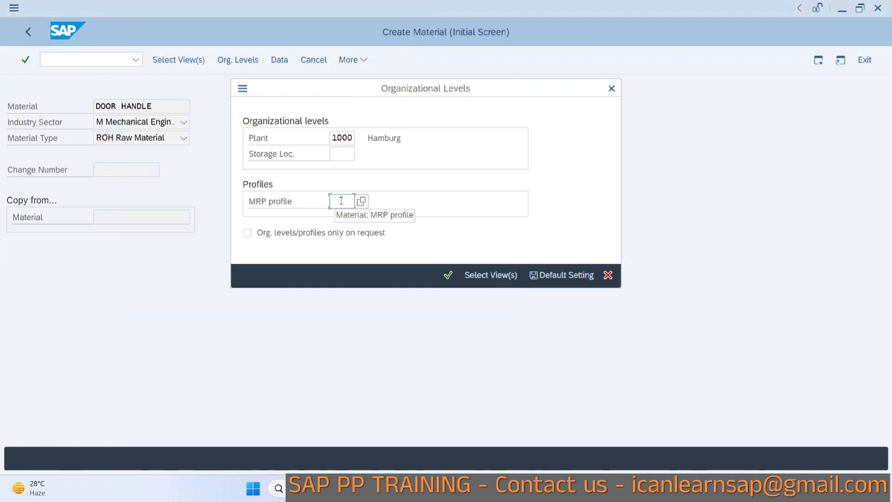
pyautogui.write('B14')
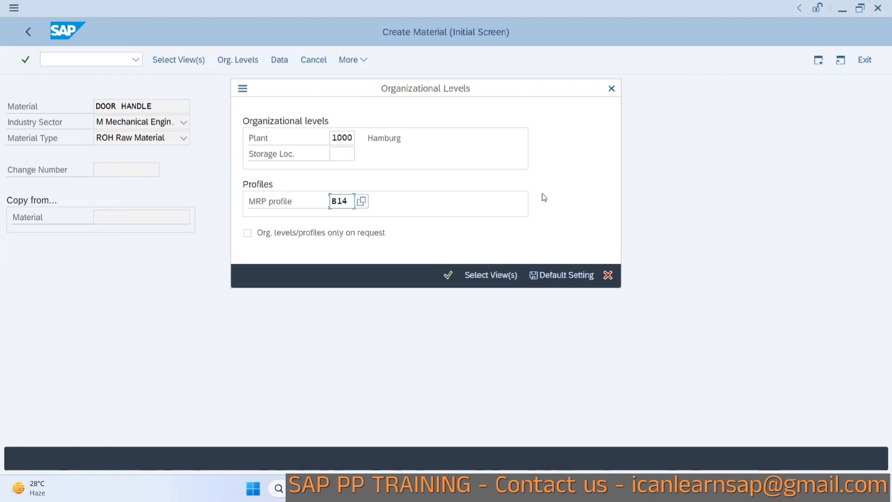
pyautogui.click(447, 275)
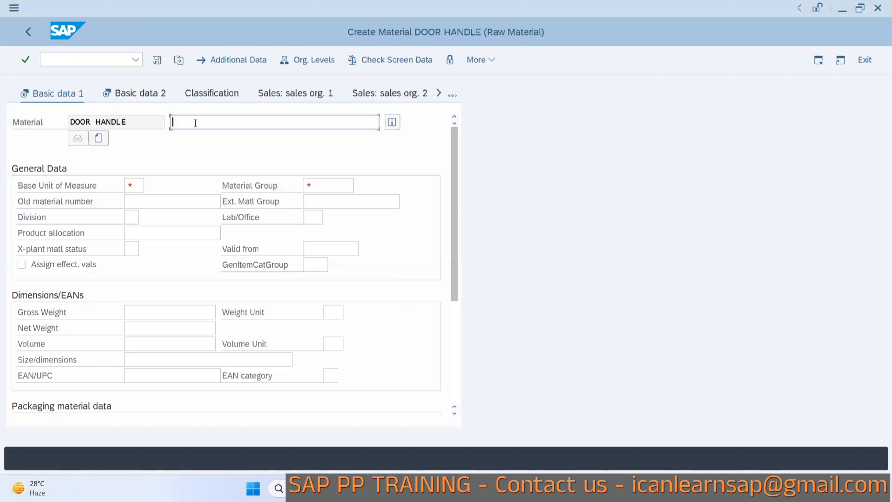
# Enter the description Door handle for Fridge, base unit EA and material group 01510 in Basic data 1.
pyautogui.write('Door handle fo')
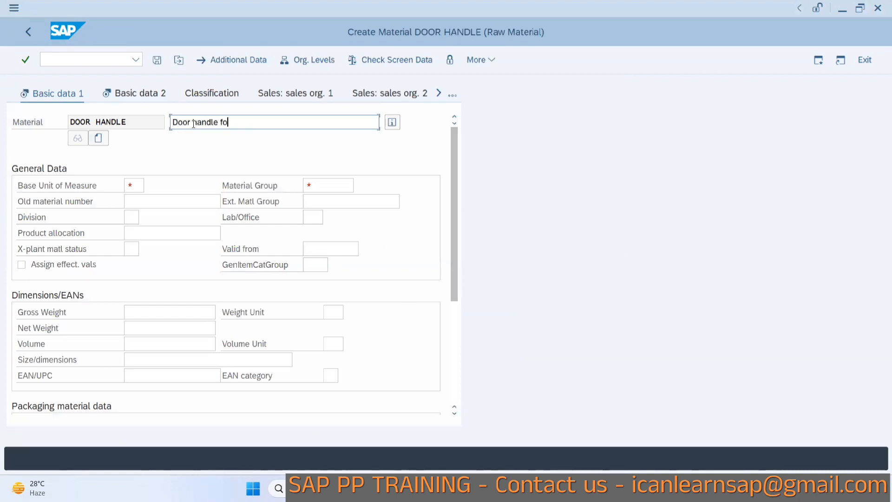
pyautogui.write('r Fridge')
pyautogui.click(134, 185)
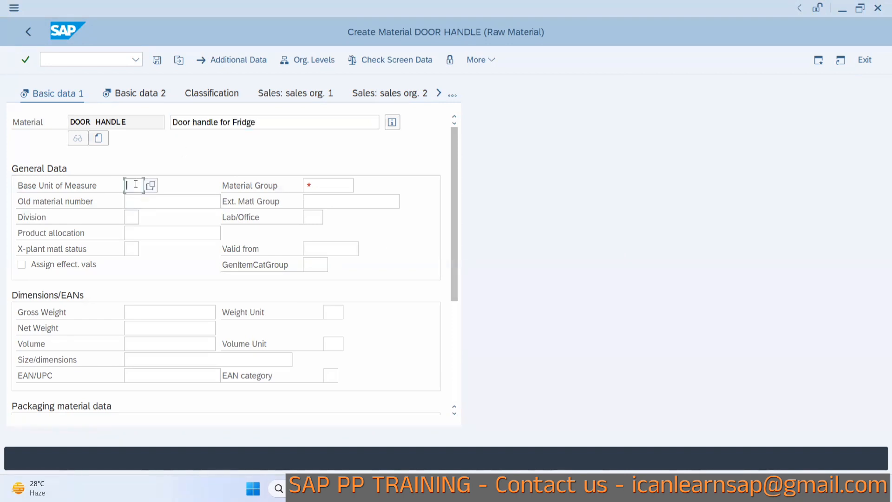
pyautogui.write('EA')
pyautogui.click(306, 185)
pyautogui.click(319, 203)
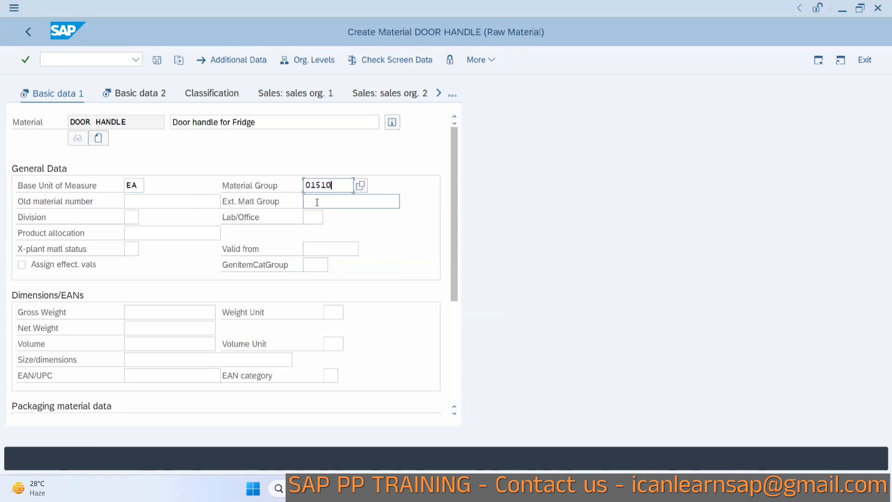
# Go to the MRP 1 view and set the purchasing group to 001.
pyautogui.click(438, 93)
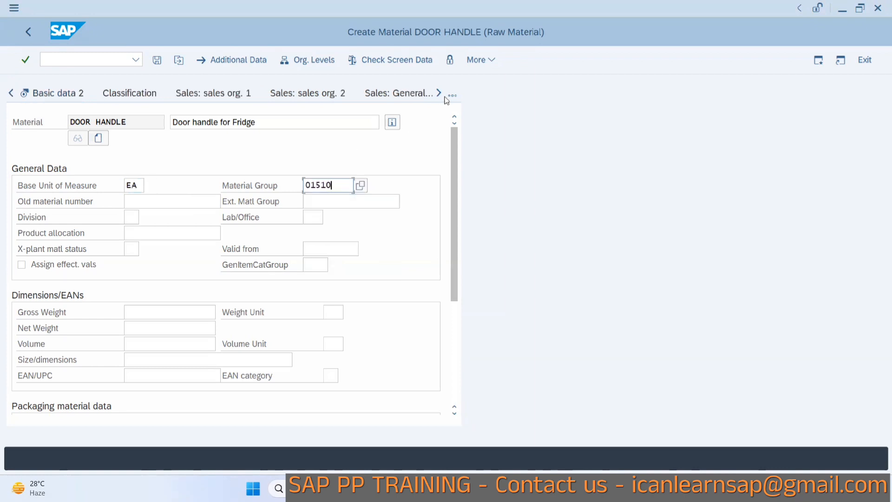
pyautogui.click(453, 95)
pyautogui.click(478, 223)
pyautogui.click(142, 217)
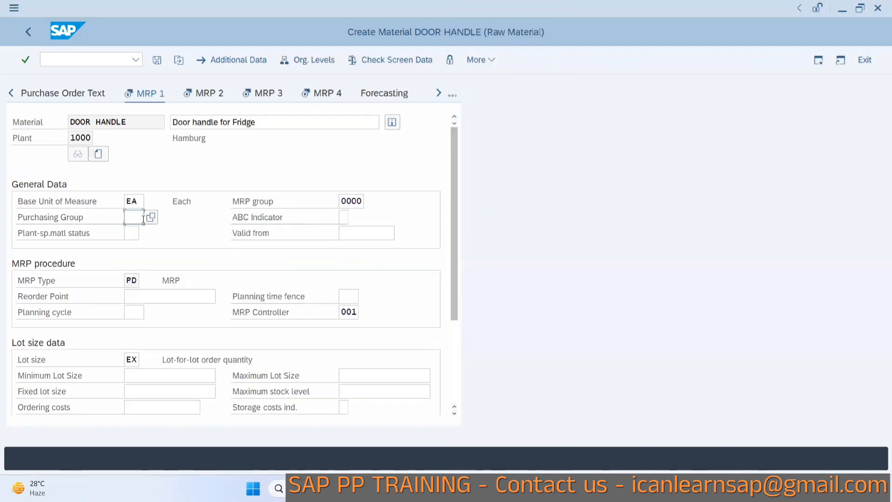
pyautogui.click(145, 234)
pyautogui.click(132, 218)
pyautogui.click(137, 233)
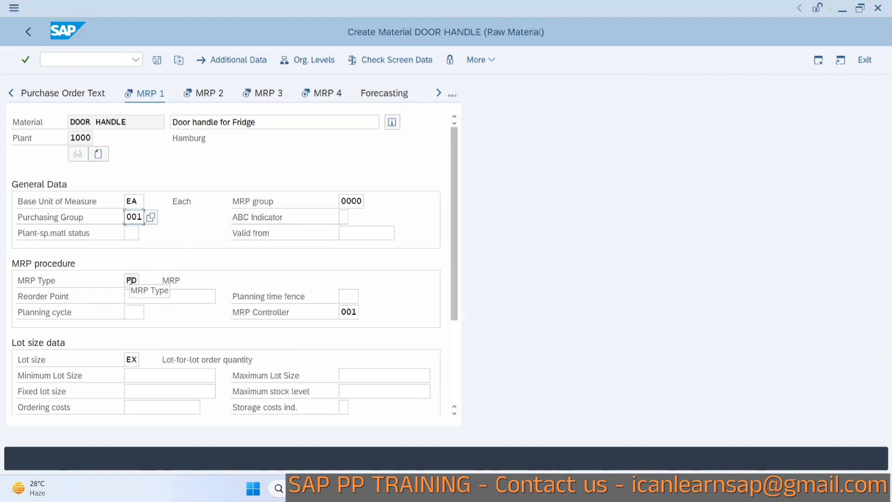
# Open MRP profile B14 for display to compare it with the material's MRP 1 data.
pyautogui.click(132, 282)
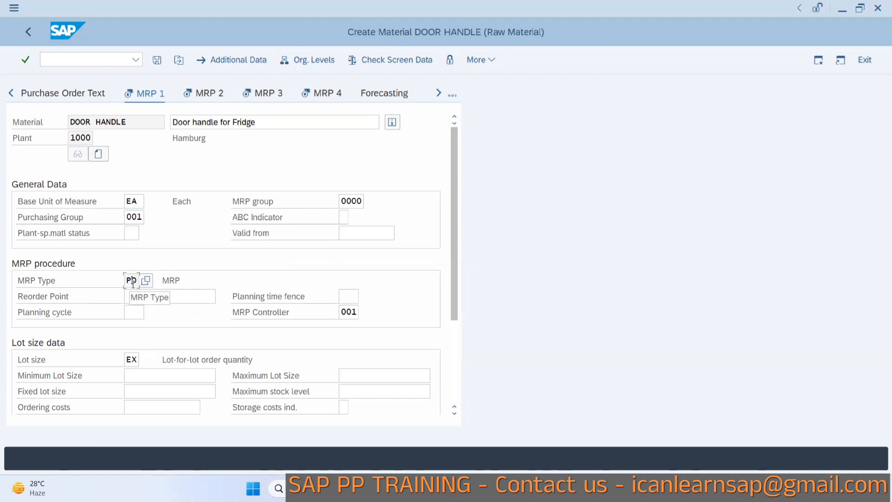
pyautogui.hotkey('alt', 'Tab')
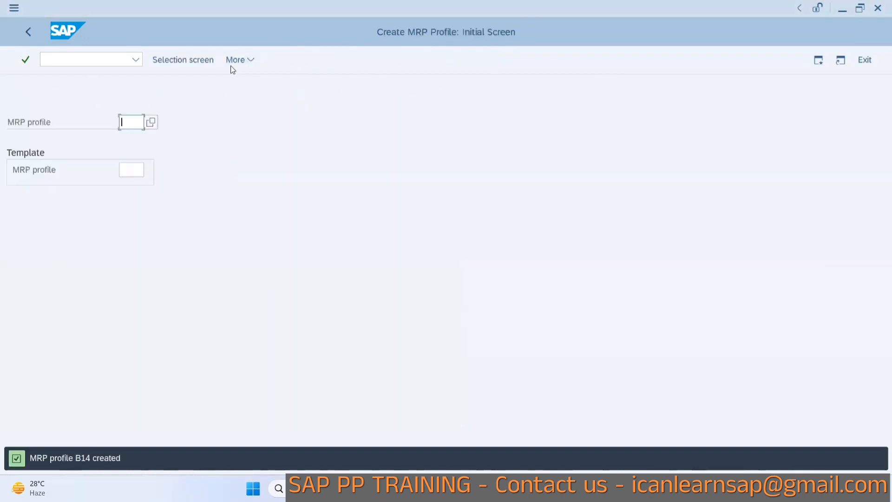
pyautogui.click(234, 61)
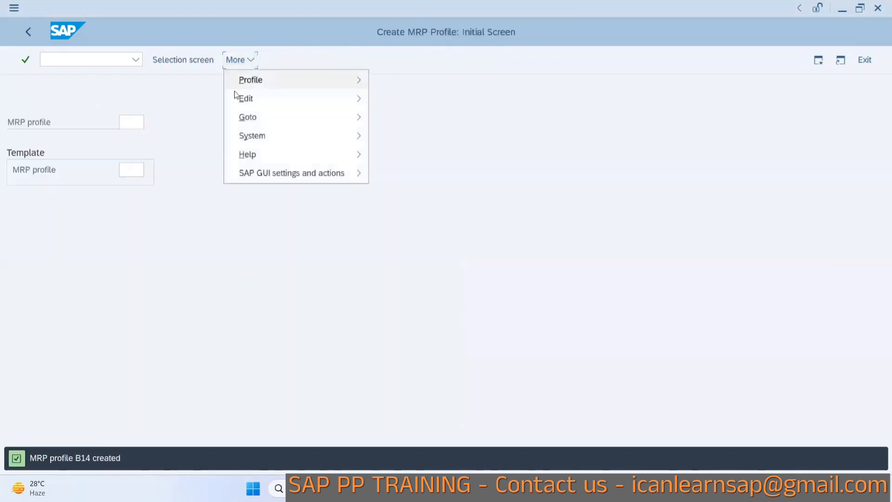
pyautogui.moveTo(256, 79)
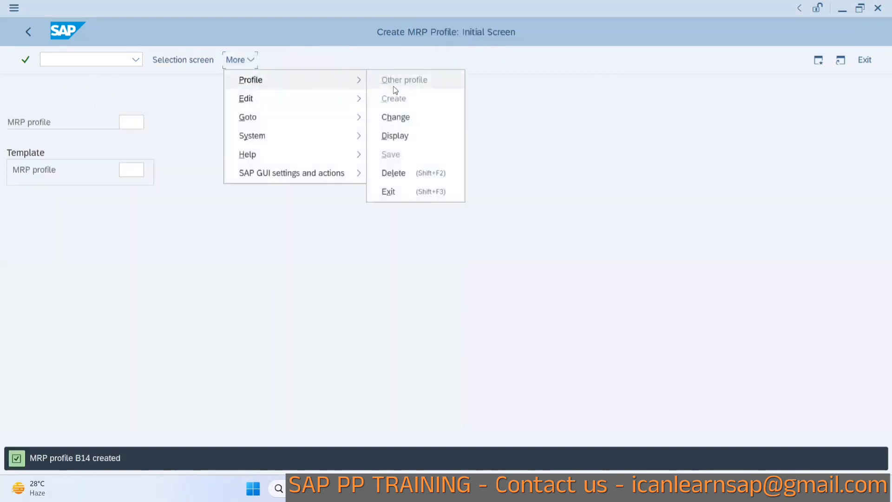
pyautogui.click(400, 135)
pyautogui.press('Return')
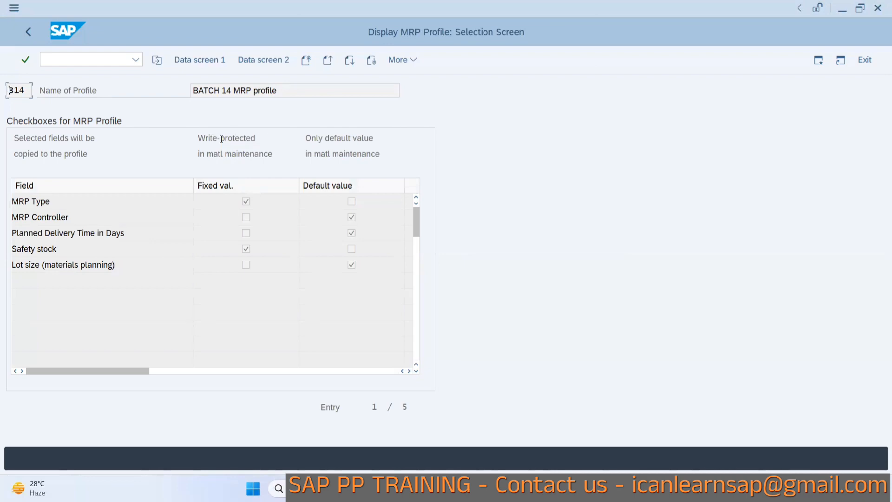
# Compare the MRP type and MRP controller in MRP 1 with profile B14's fixed and default settings.
pyautogui.hotkey('alt', 'Tab')
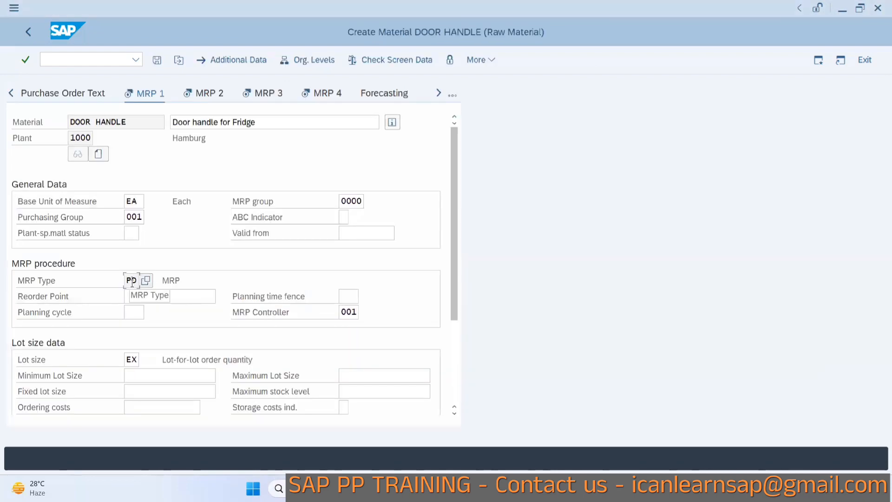
pyautogui.click(145, 280)
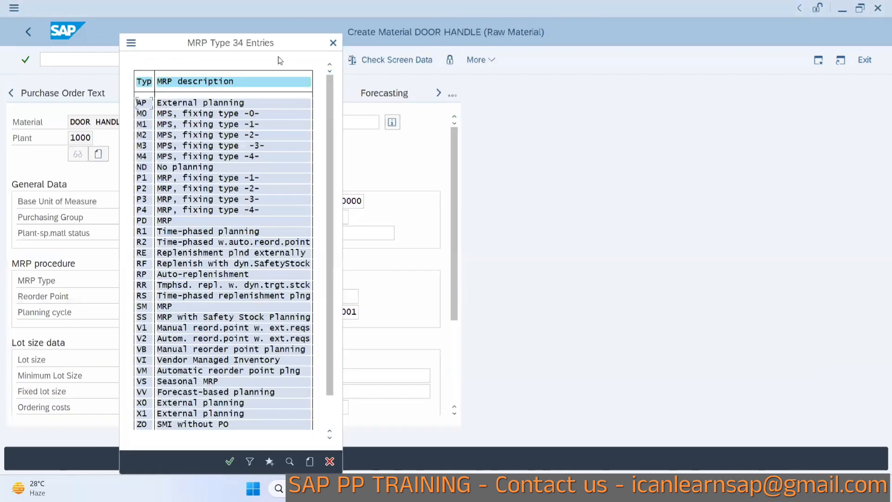
pyautogui.click(332, 44)
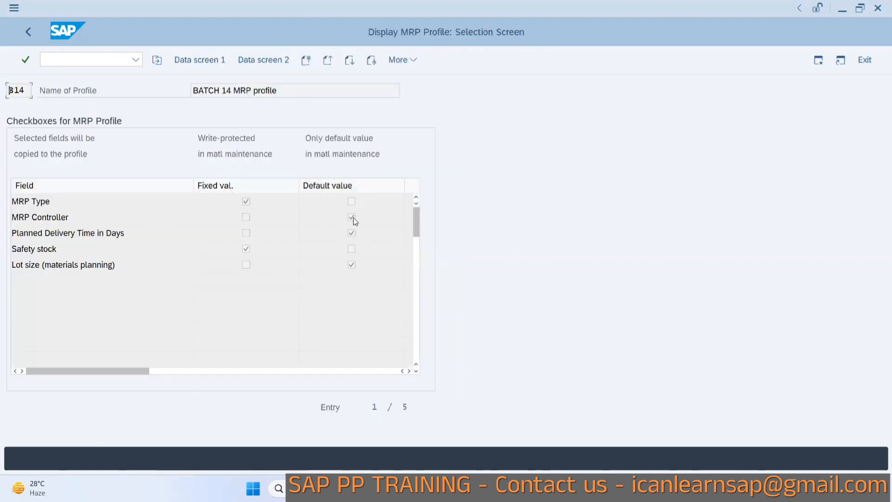
pyautogui.hotkey('alt', 'Tab')
pyautogui.click(354, 313)
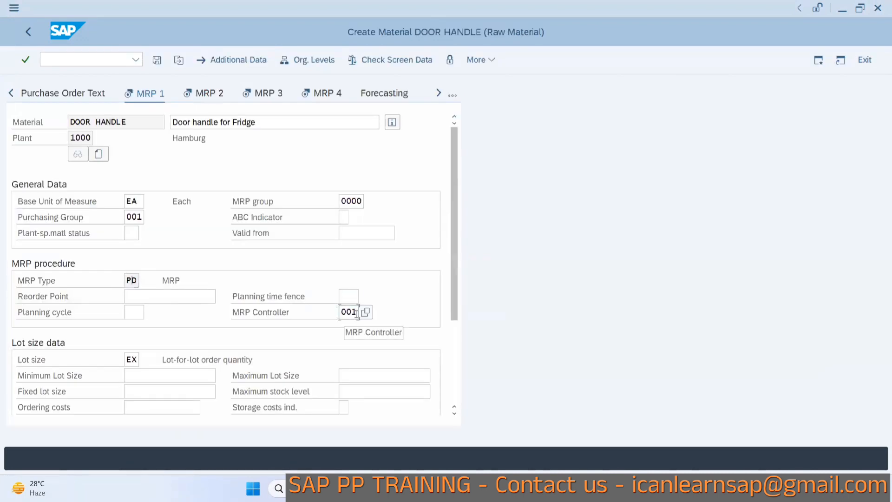
pyautogui.hotkey('alt', 'Tab')
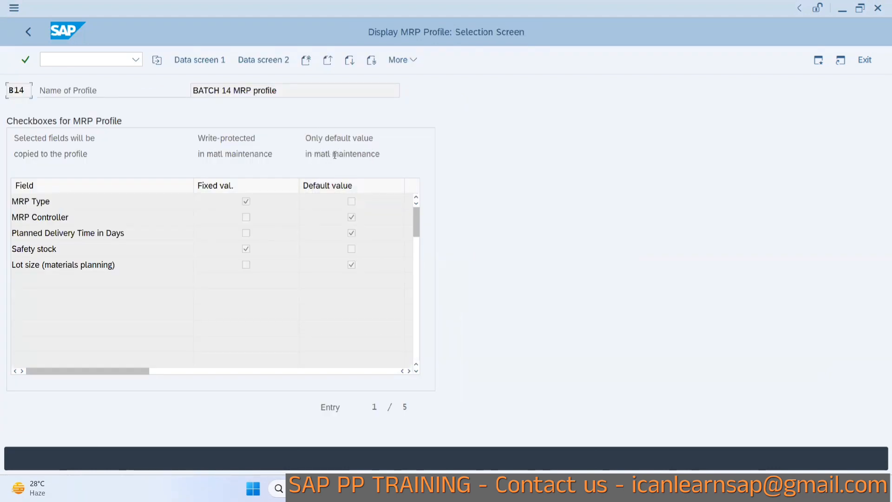
pyautogui.hotkey('alt', 'Tab')
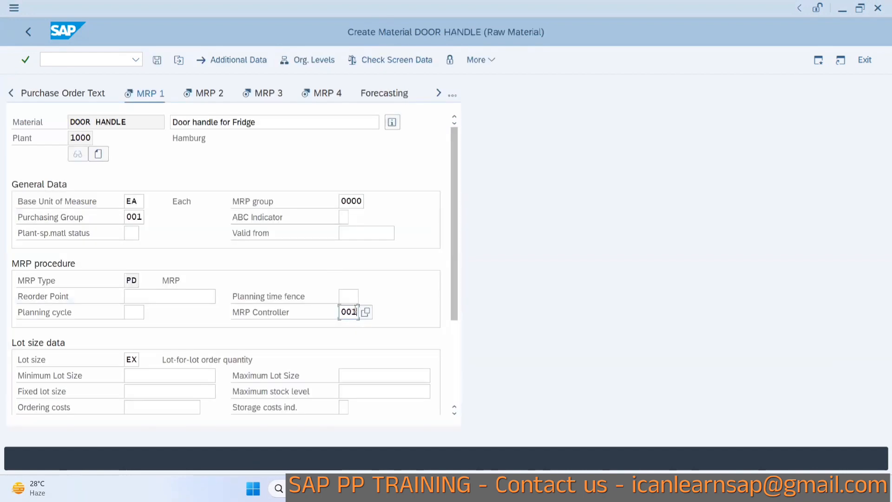
# Try changing the MRP controller to 002, then restore it to 001.
pyautogui.press('BackSpace')
pyautogui.write('2')
pyautogui.press('BackSpace')
pyautogui.write('1')
pyautogui.press('Return')
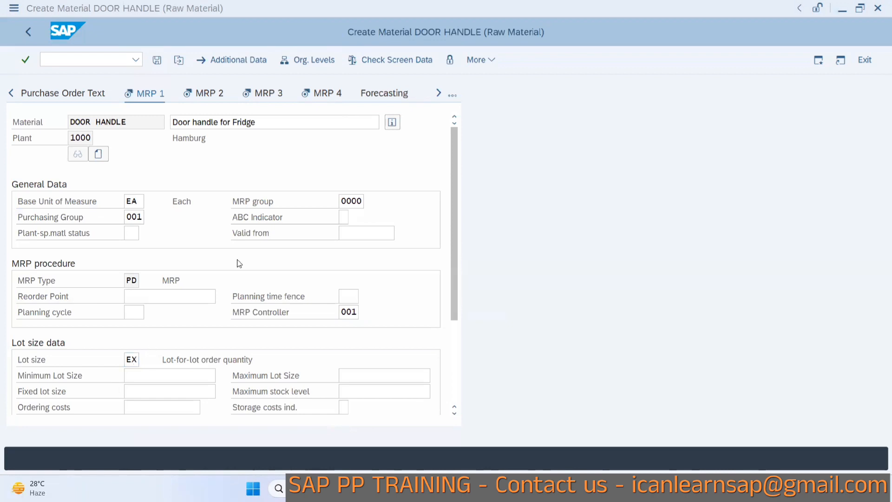
# Open the MRP 2 view and compare its planned delivery time and safety stock with profile B14.
pyautogui.hotkey('alt', 'Tab')
pyautogui.hotkey('alt', 'Tab')
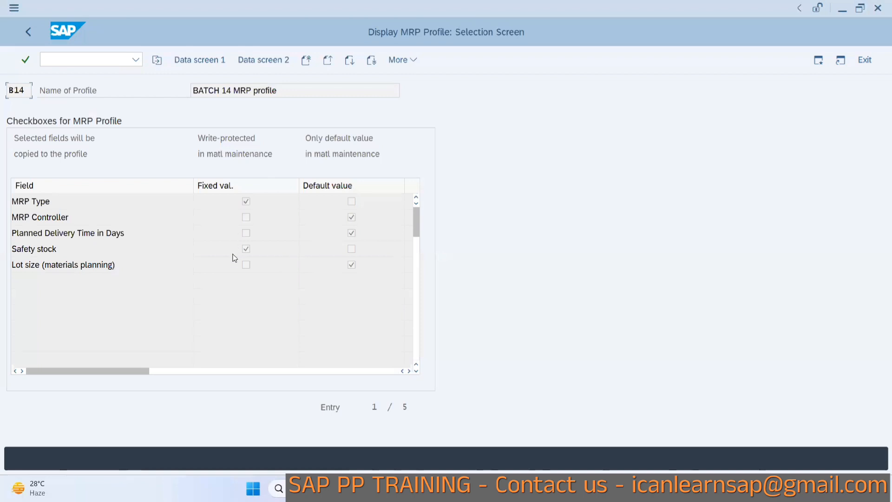
pyautogui.hotkey('alt', 'Tab')
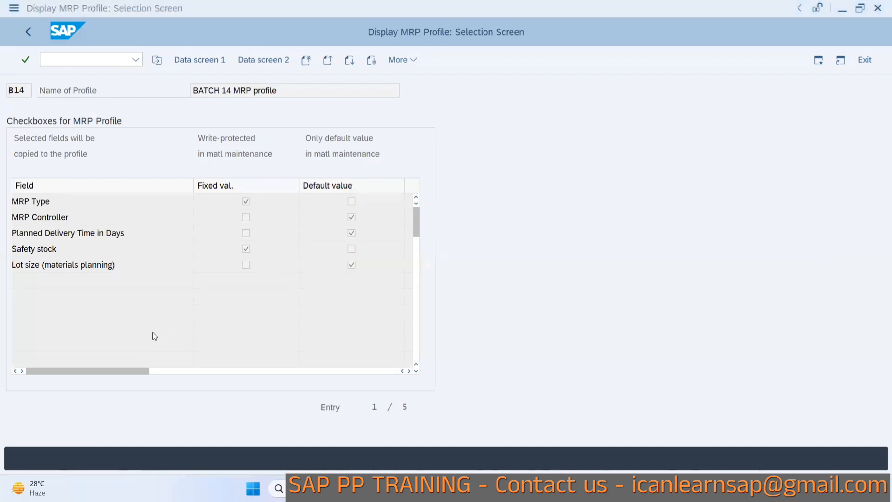
pyautogui.hotkey('alt', 'Tab')
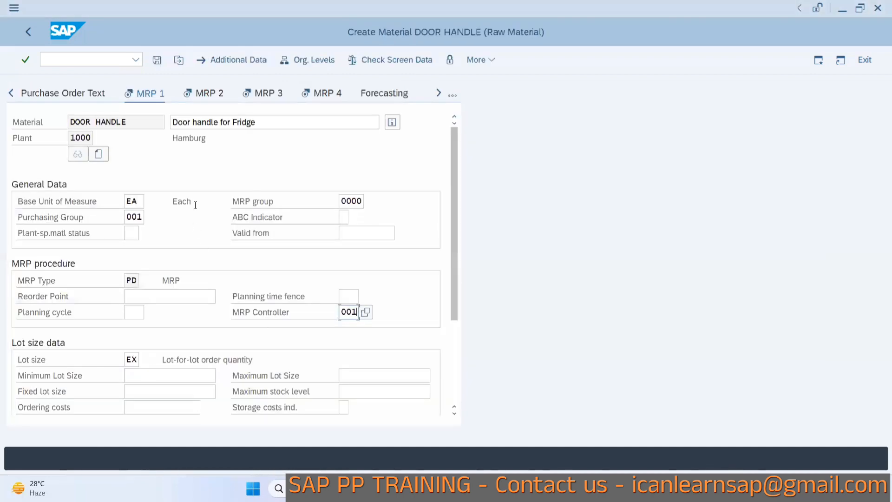
pyautogui.click(206, 95)
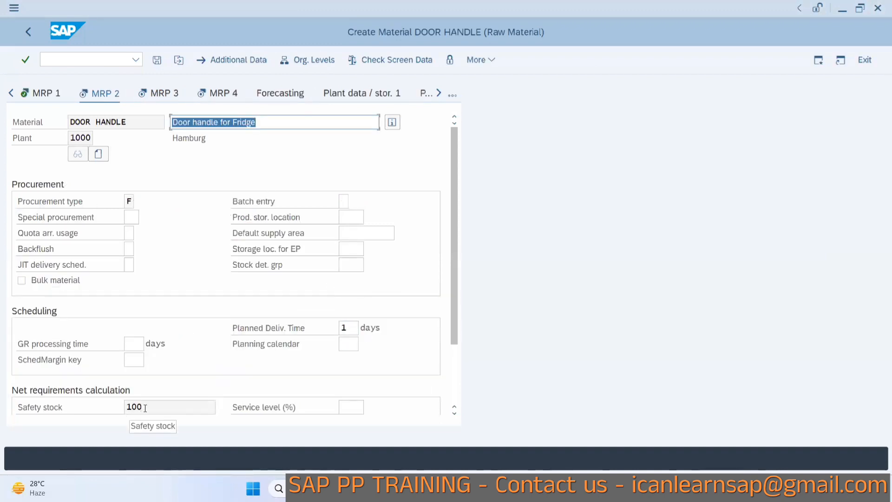
pyautogui.hotkey('alt', 'Tab')
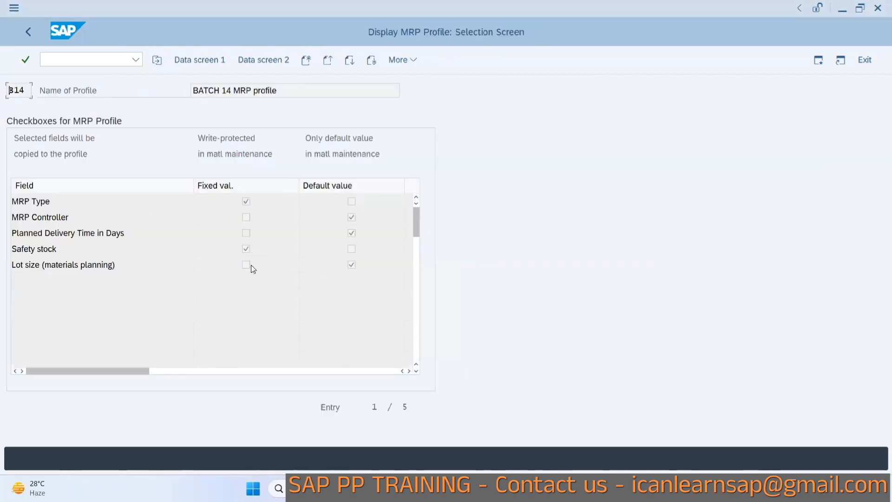
pyautogui.hotkey('alt', 'Tab')
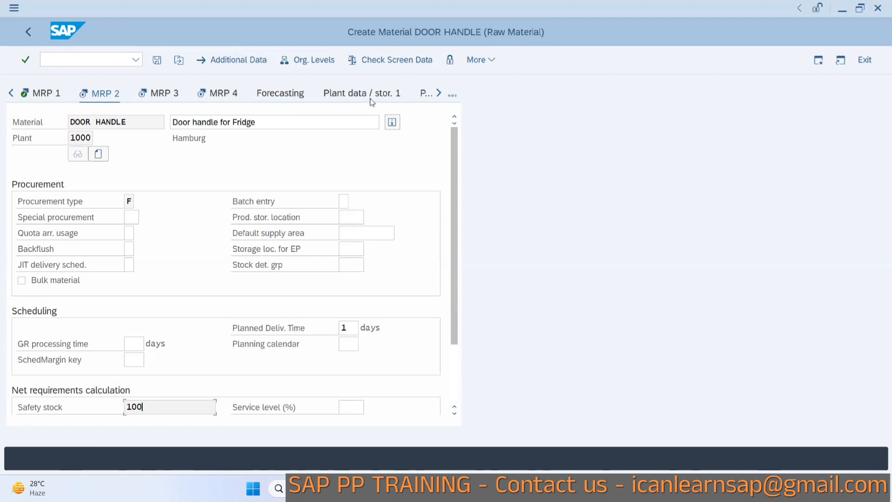
# Set the scheduling margin key to 000 in the MRP 2 view.
pyautogui.click(454, 96)
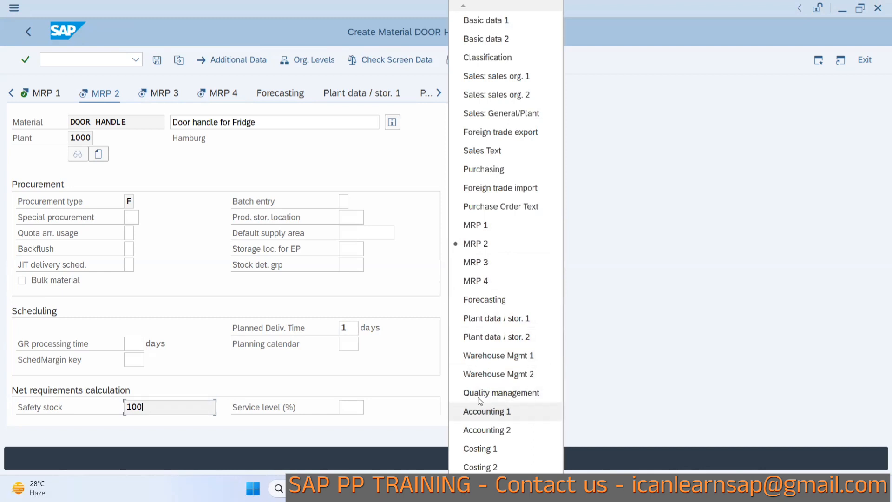
pyautogui.click(420, 339)
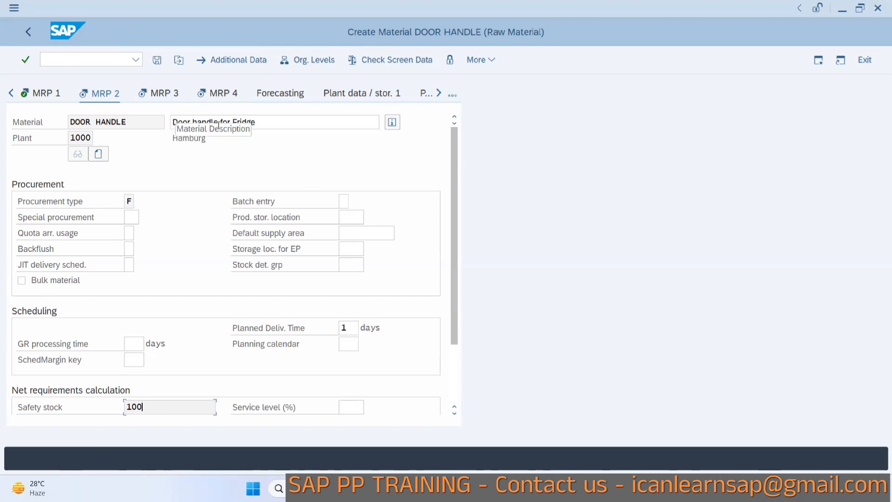
pyautogui.press('Return')
pyautogui.hotkey('alt', 'Tab')
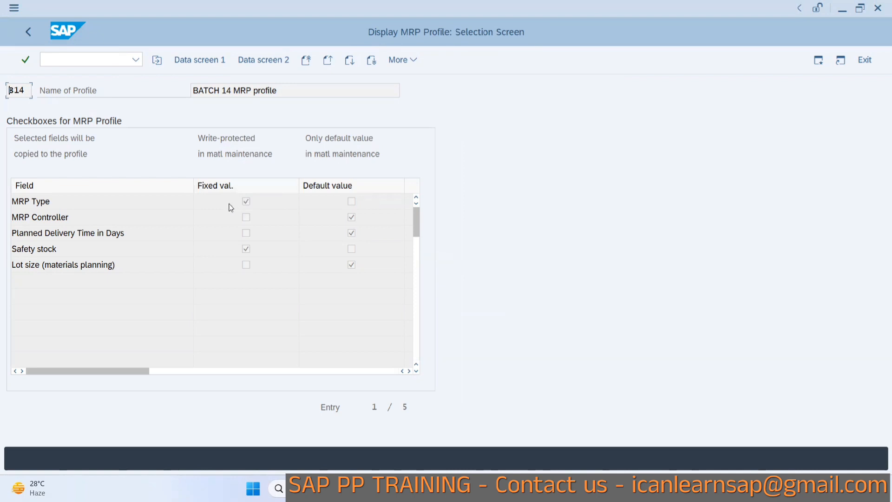
pyautogui.hotkey('alt', 'Tab')
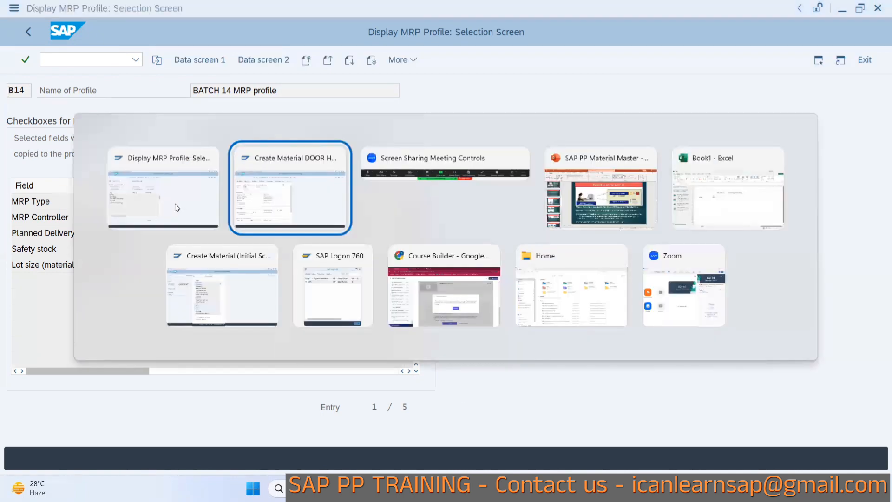
pyautogui.press('Return')
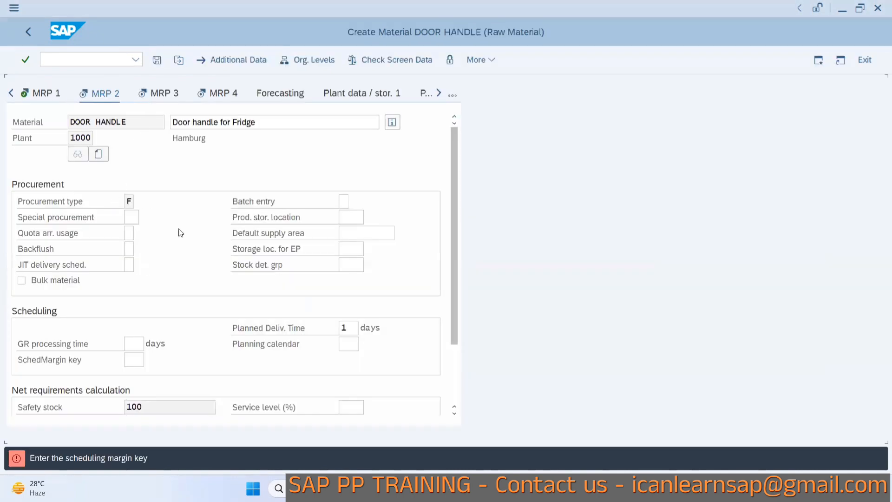
pyautogui.write('000')
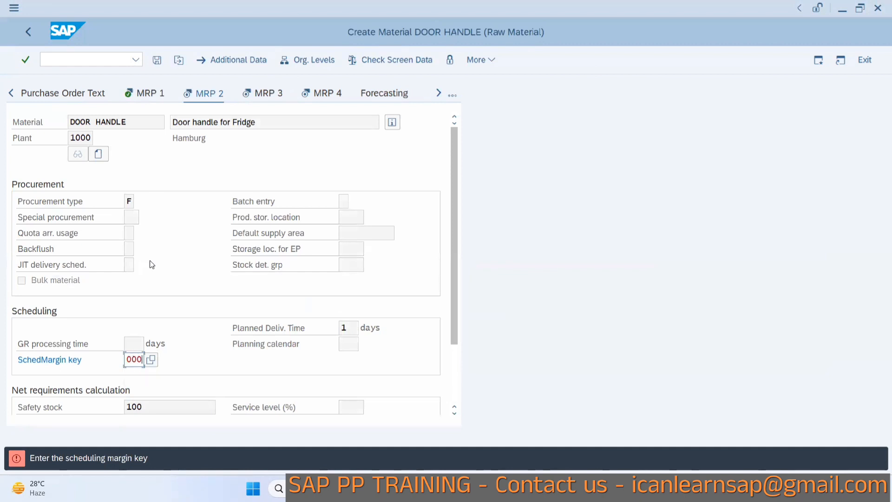
pyautogui.press('Return')
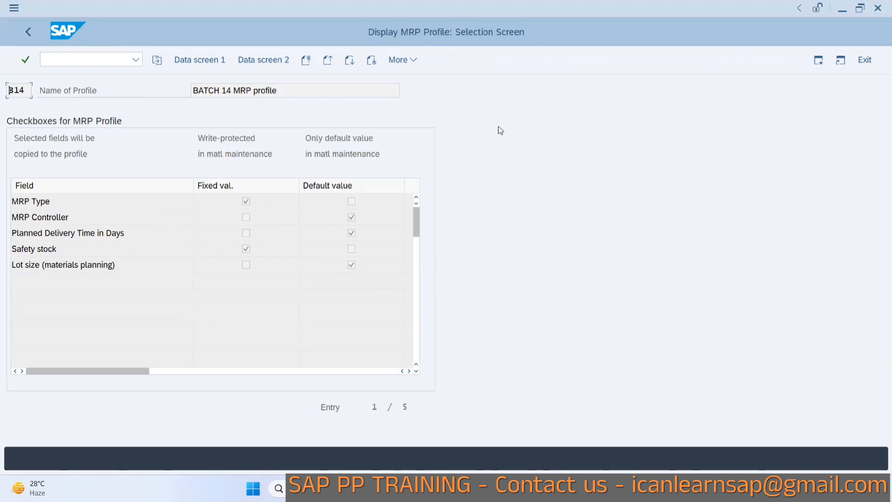
# Start MMD1 and begin creating a new MRP profile DFT.
pyautogui.click(31, 32)
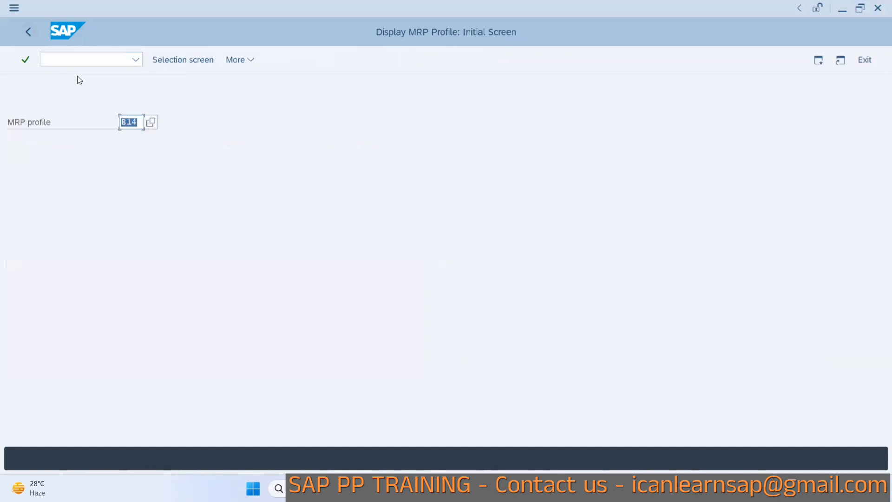
pyautogui.click(58, 56)
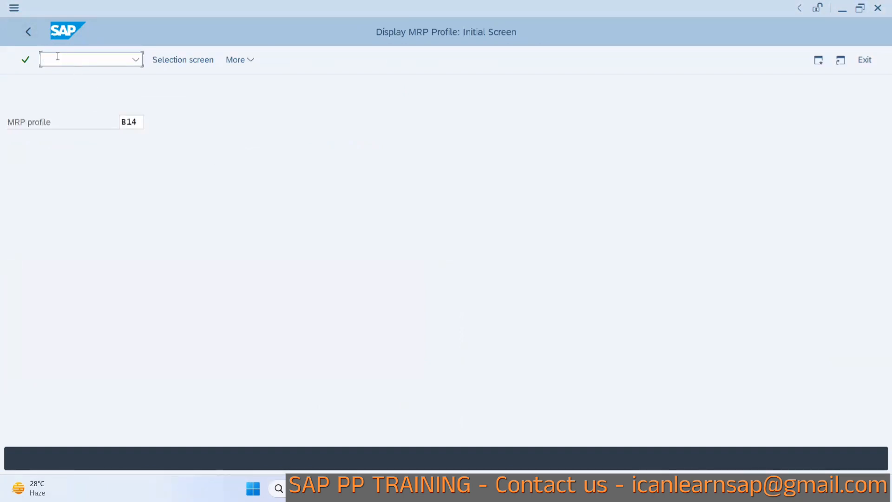
pyautogui.write('/')
pyautogui.press('BackSpace')
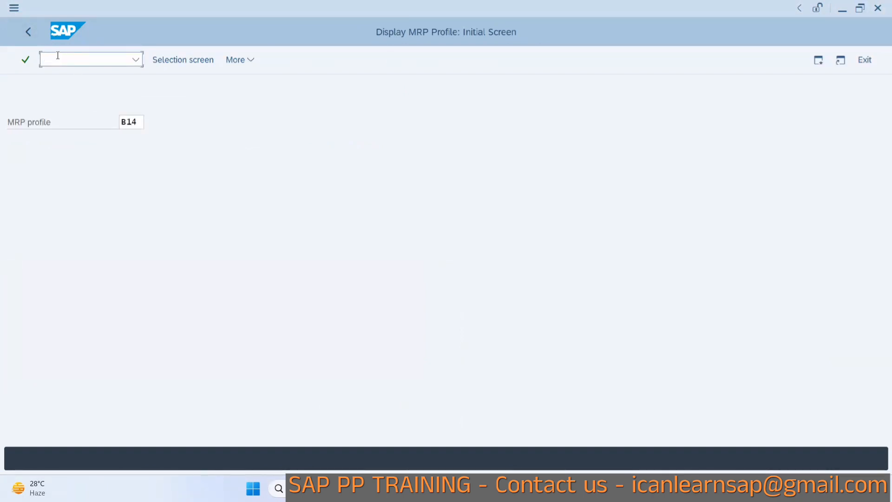
pyautogui.write('/nmmd1')
pyautogui.press('Return')
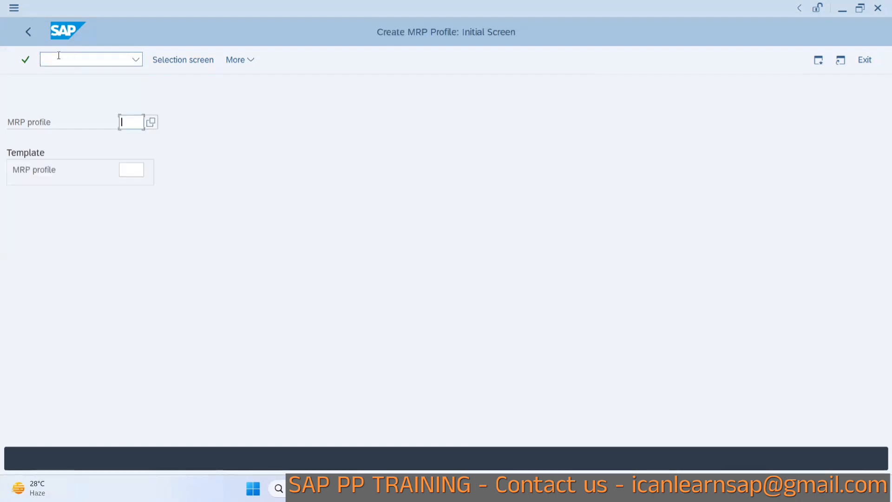
pyautogui.write('DFT')
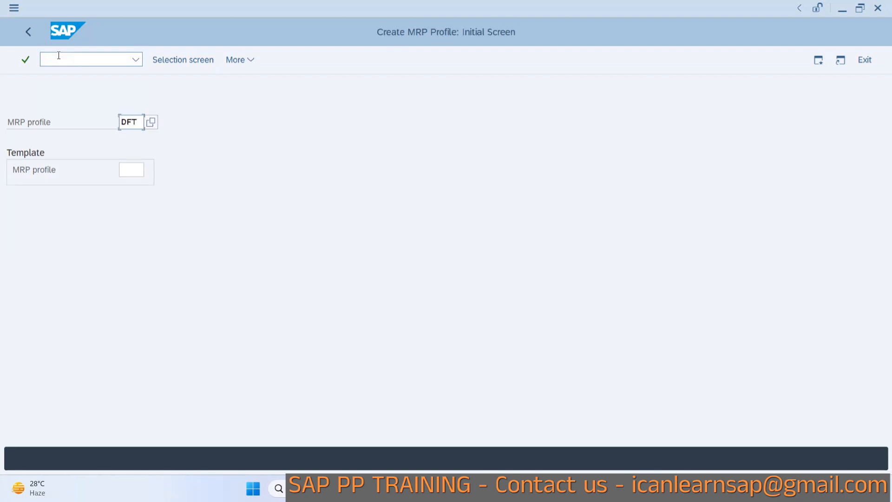
pyautogui.press('Return')
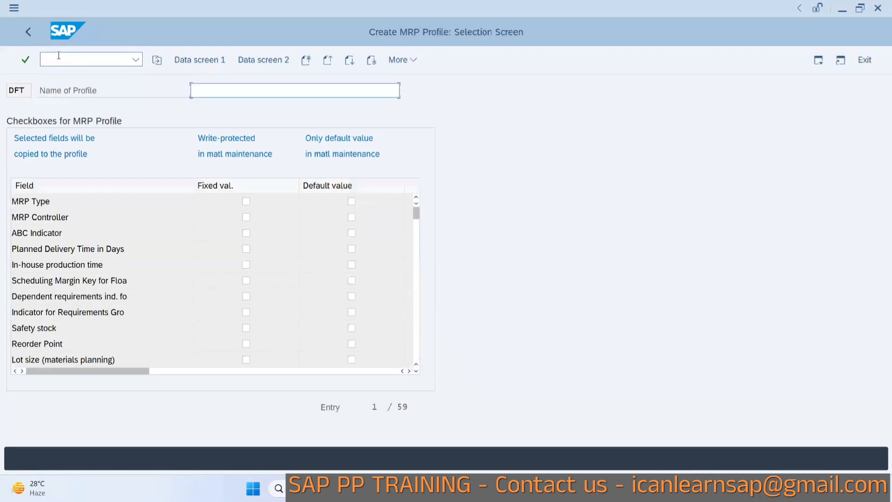
# Name profile DFT default and mark MRP type, MRP controller, in-house production time, scheduling margin key, safety stock and lot size as default values.
pyautogui.write('default')
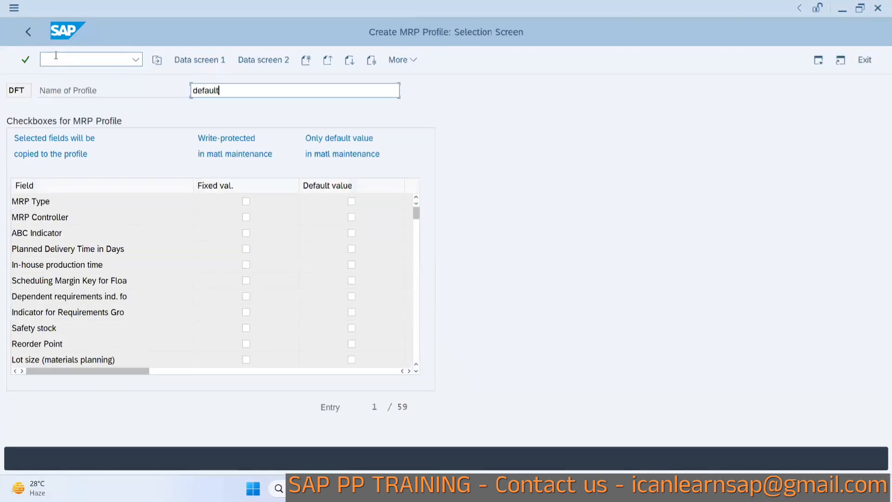
pyautogui.click(352, 201)
pyautogui.click(352, 217)
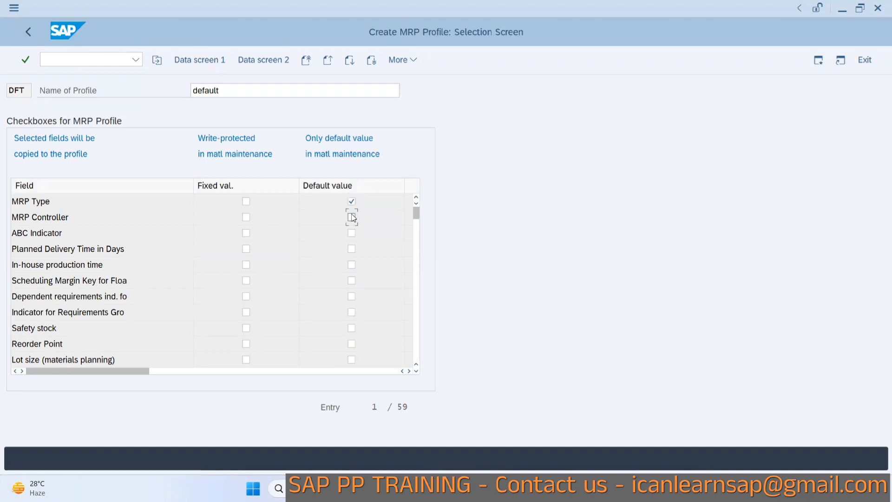
pyautogui.click(352, 265)
pyautogui.click(352, 280)
pyautogui.click(351, 328)
pyautogui.click(351, 345)
pyautogui.click(351, 345)
pyautogui.click(351, 359)
# Open the profile's data screen and enter MRP type PD, MRP controller 001 and safety stock 100.
pyautogui.click(199, 60)
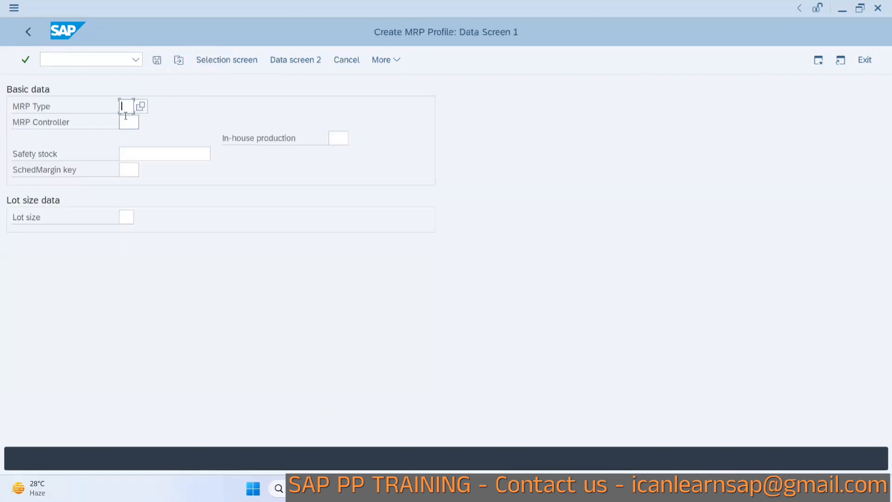
pyautogui.write('PD')
pyautogui.click(125, 117)
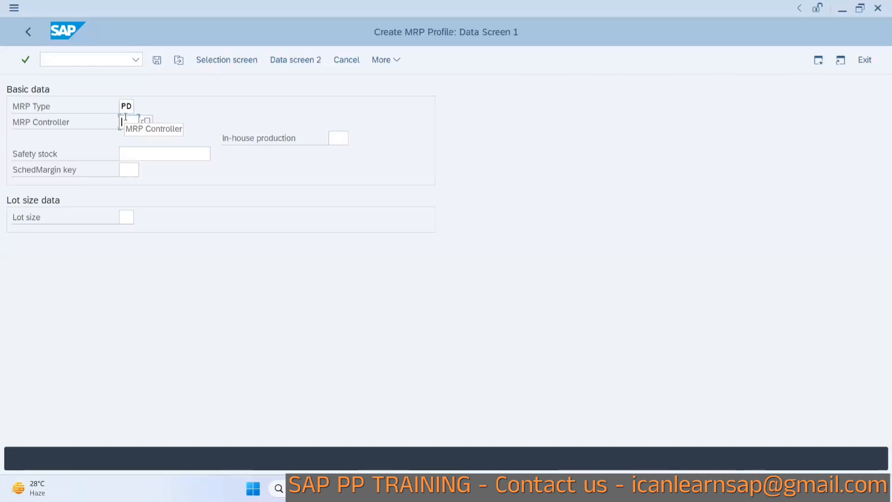
pyautogui.write('001')
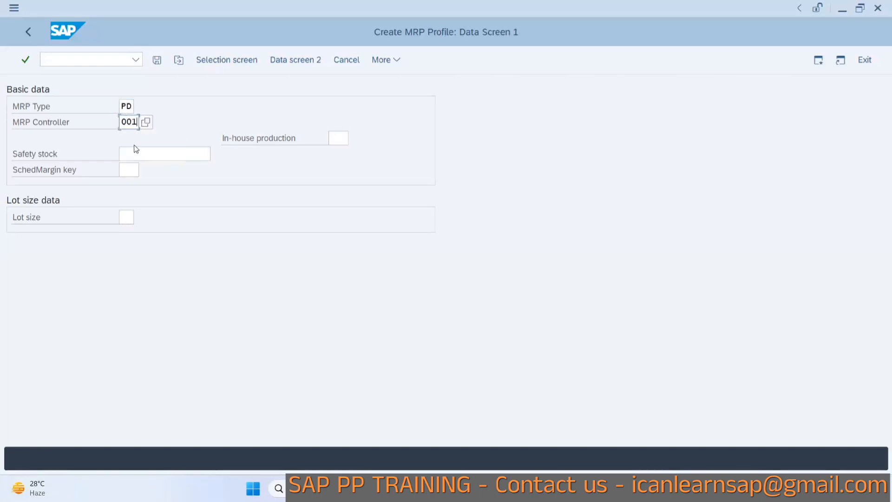
pyautogui.click(137, 156)
pyautogui.write('100')
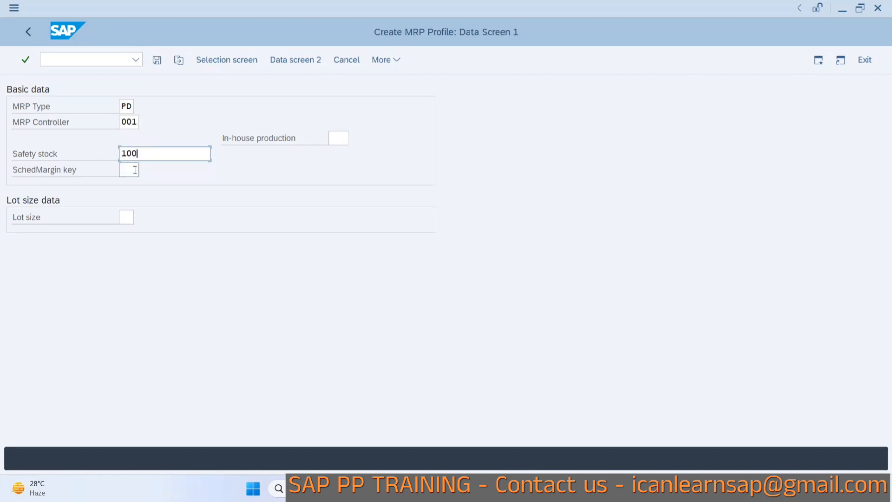
# Enter scheduling margin key 000, lot size EX and in-house production time 1 and save profile DFT.
pyautogui.click(134, 170)
pyautogui.write('0')
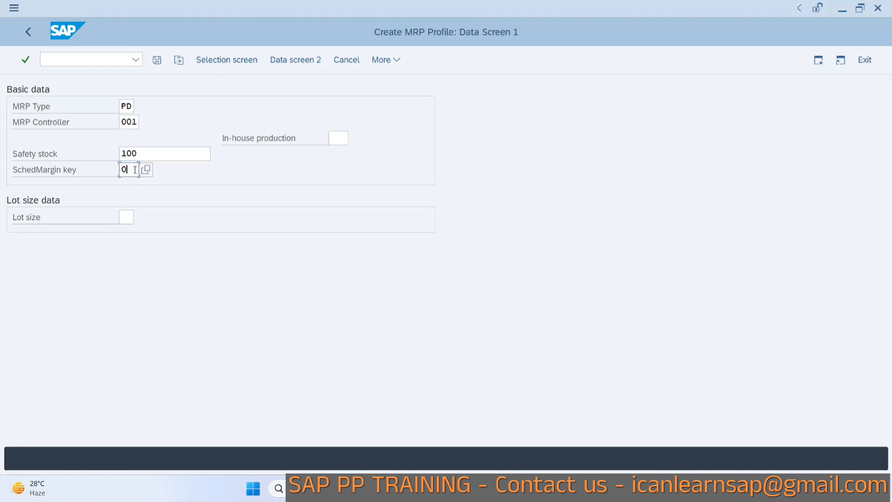
pyautogui.write('00')
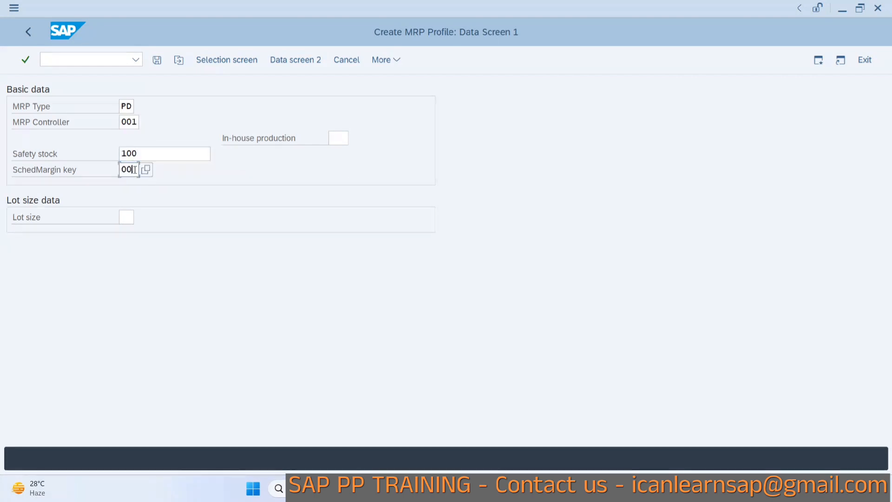
pyautogui.click(126, 217)
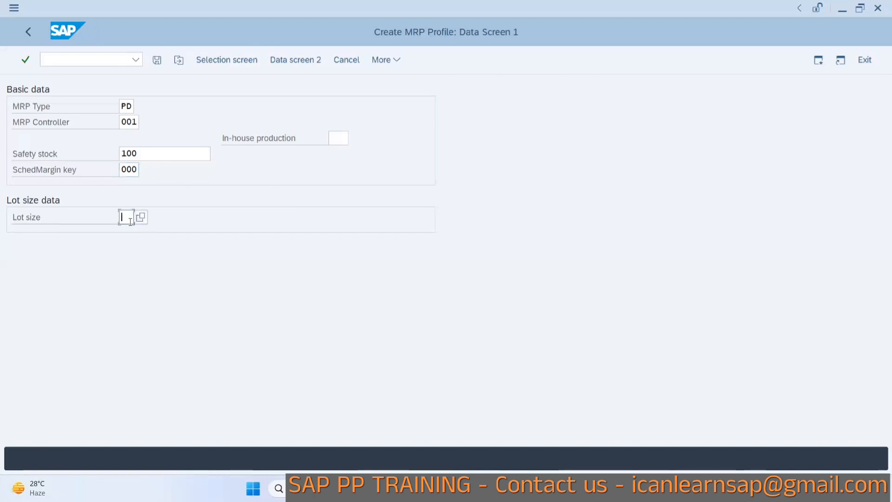
pyautogui.write('EX')
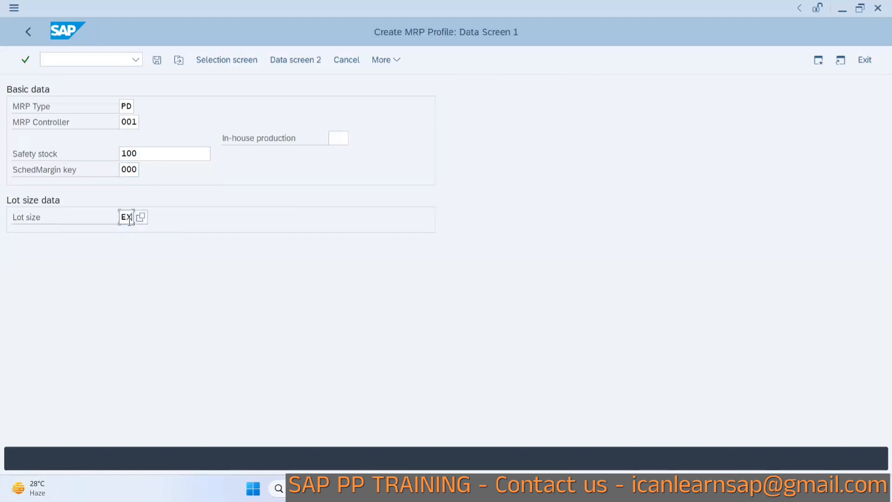
pyautogui.click(156, 61)
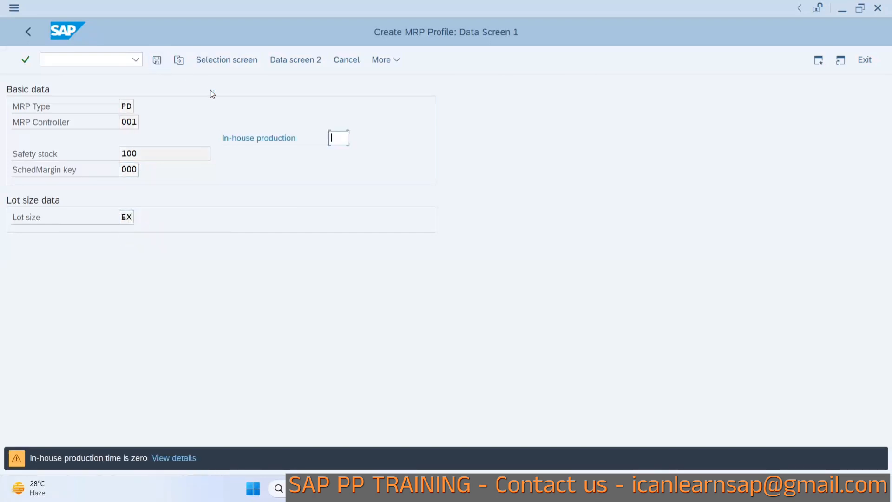
pyautogui.write('1')
pyautogui.press('Return')
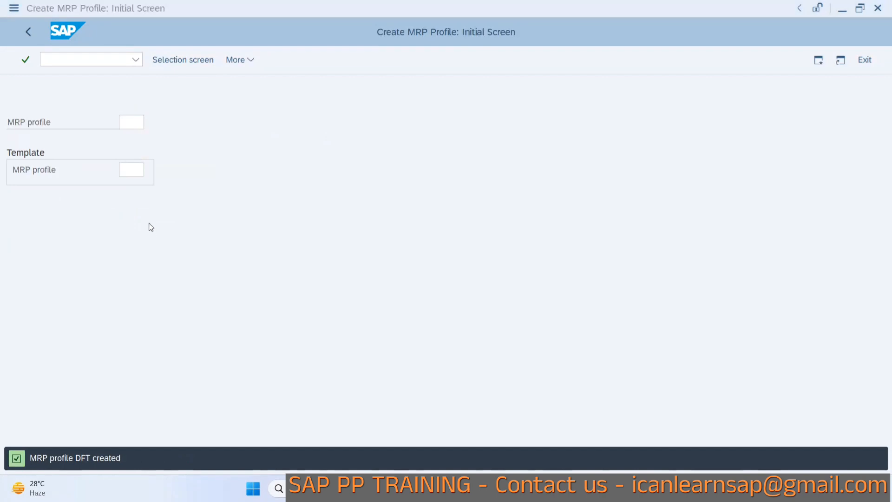
# Start transaction MM01 to create a new material.
pyautogui.hotkey('alt', 'Tab')
pyautogui.write('/nmm01')
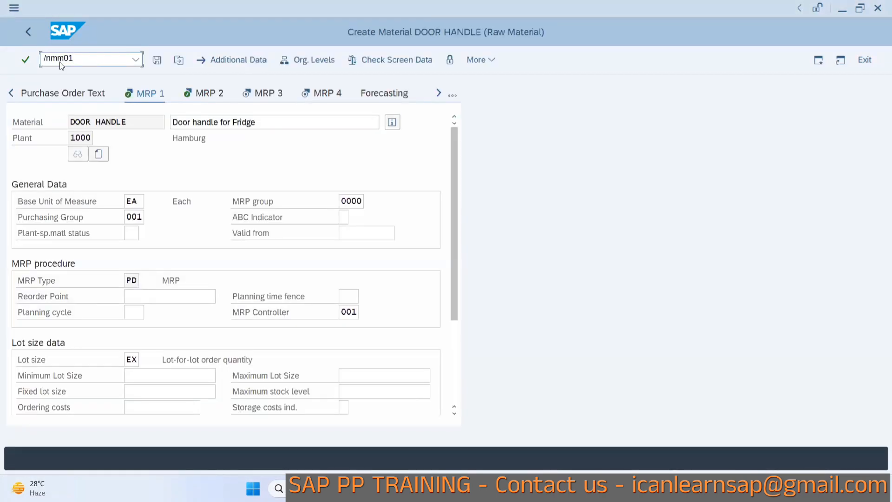
pyautogui.press('Return')
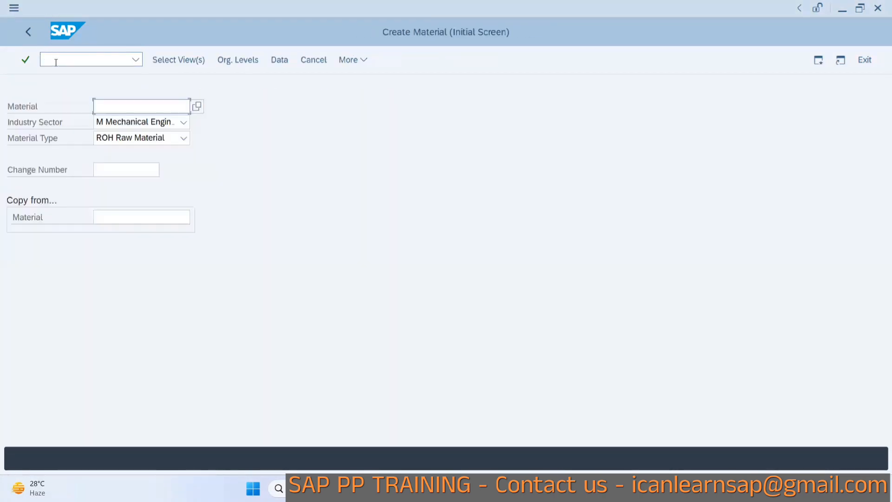
# Enter material number REGULATOR FRIDGE as a mechanical engineering raw material.
pyautogui.click(119, 106)
pyautogui.click(117, 106)
pyautogui.write('FReg01')
pyautogui.write('ator fo')
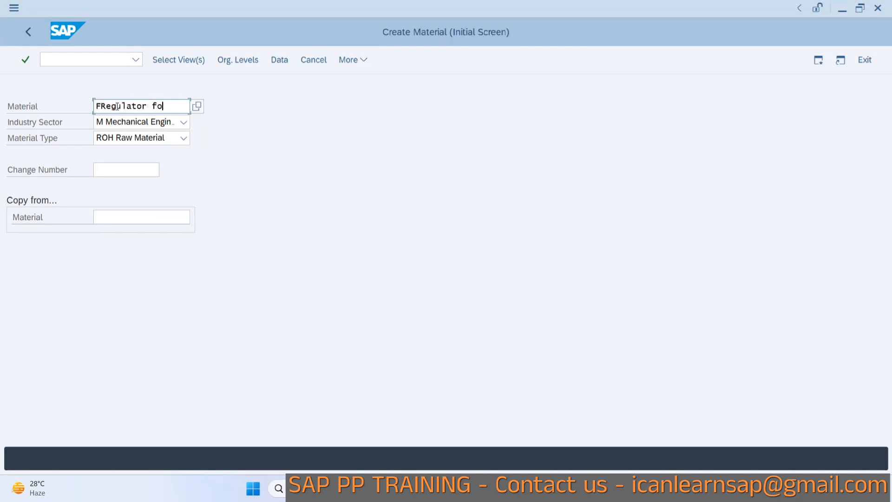
pyautogui.press('BackSpace')
pyautogui.write('rig')
pyautogui.press('BackSpace')
pyautogui.write('dge')
pyautogui.press('Return')
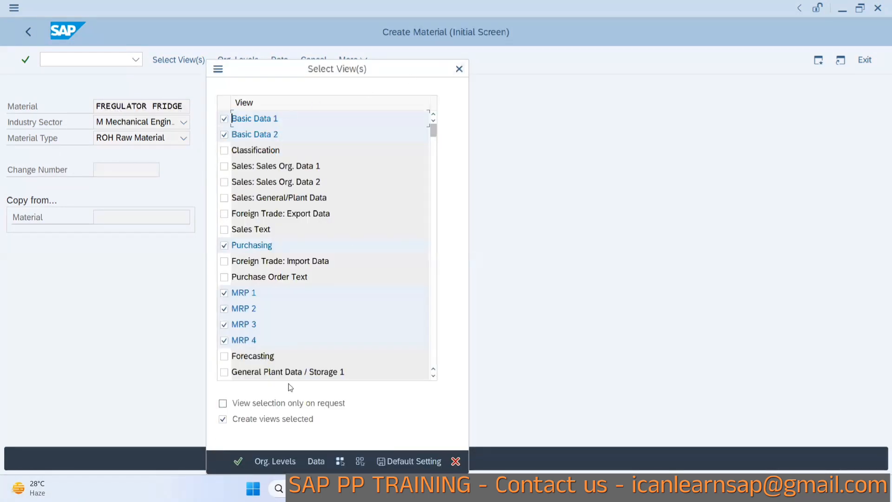
pyautogui.click(459, 68)
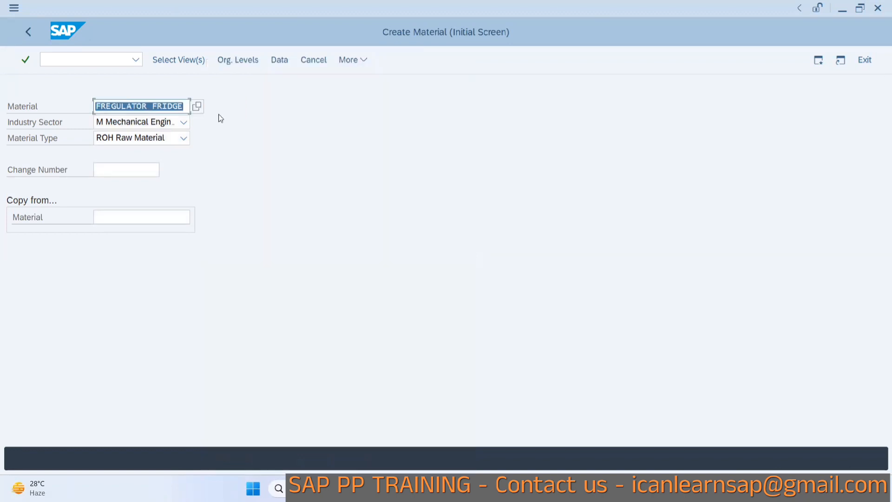
pyautogui.click(96, 107)
pyautogui.press('Delete')
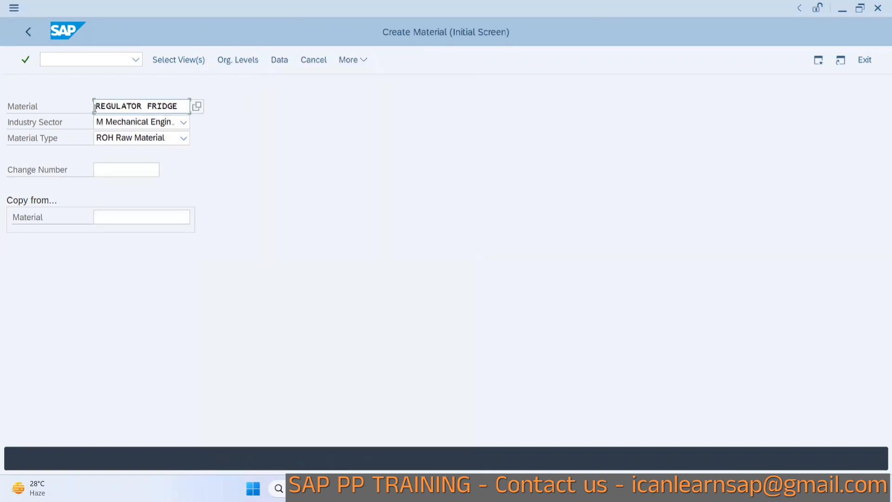
# Confirm the selected views and assign MRP profile DFT for plant 1000 in the organizational levels.
pyautogui.press('Return')
pyautogui.press('Return')
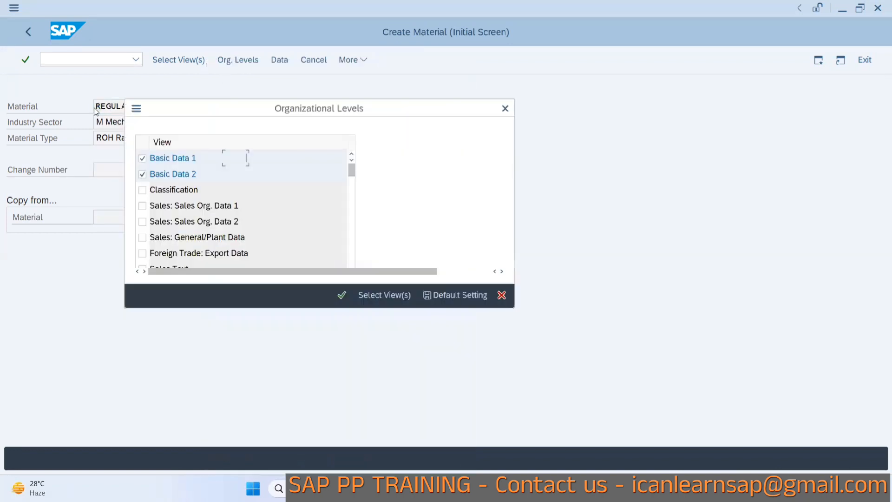
pyautogui.click(246, 221)
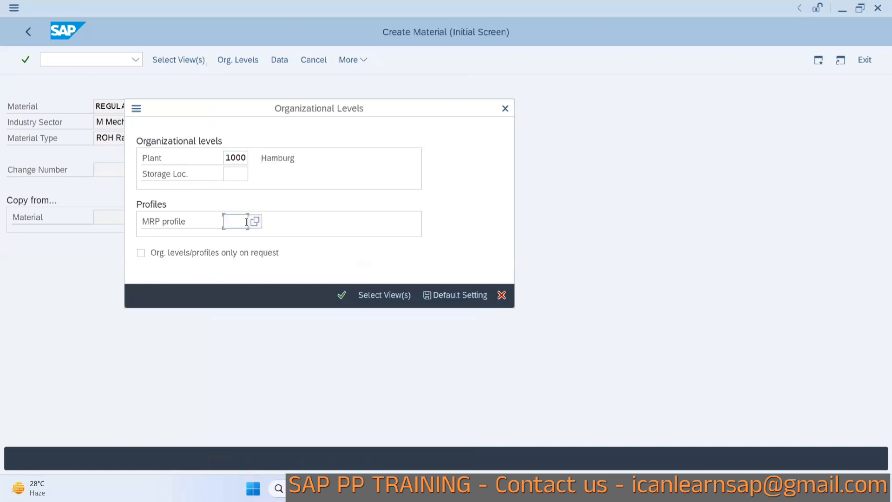
pyautogui.write('DFT')
pyautogui.press('Return')
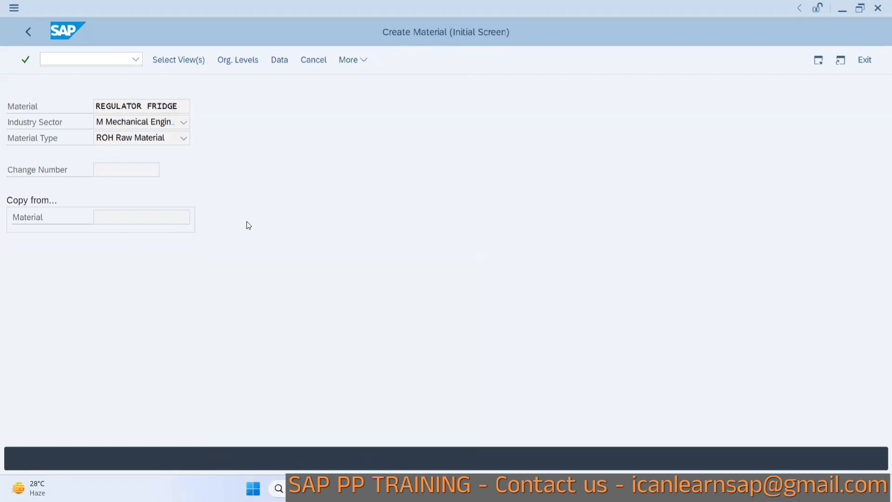
pyautogui.click(193, 126)
pyautogui.click(196, 120)
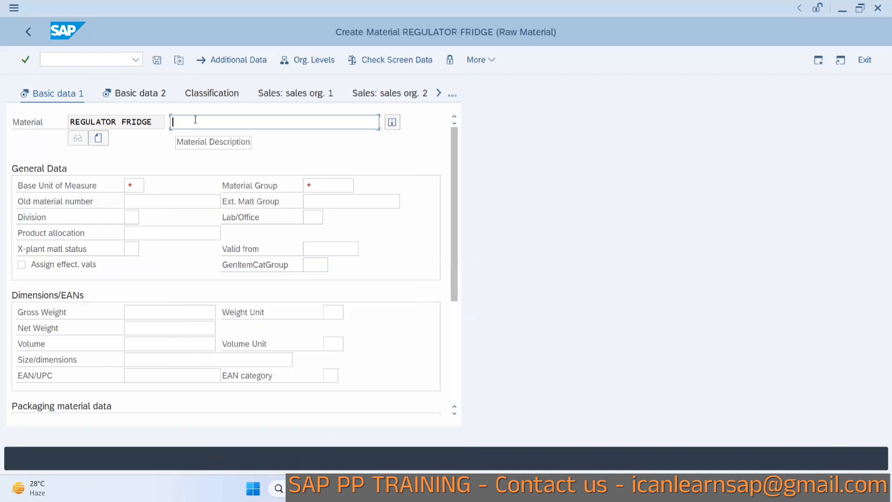
# Enter the material description Regulator for Fridge.
pyautogui.click(195, 122)
pyautogui.click(196, 139)
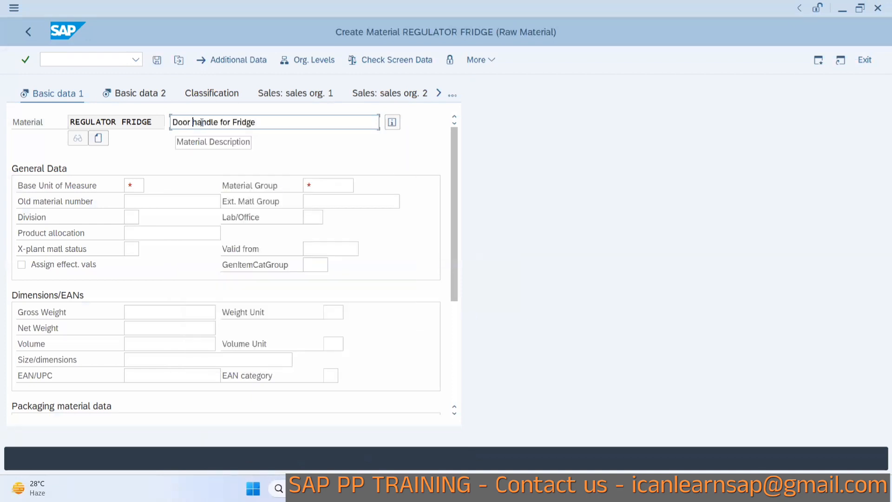
pyautogui.moveTo(219, 124); pyautogui.dragTo(149, 114)
pyautogui.write('Regu')
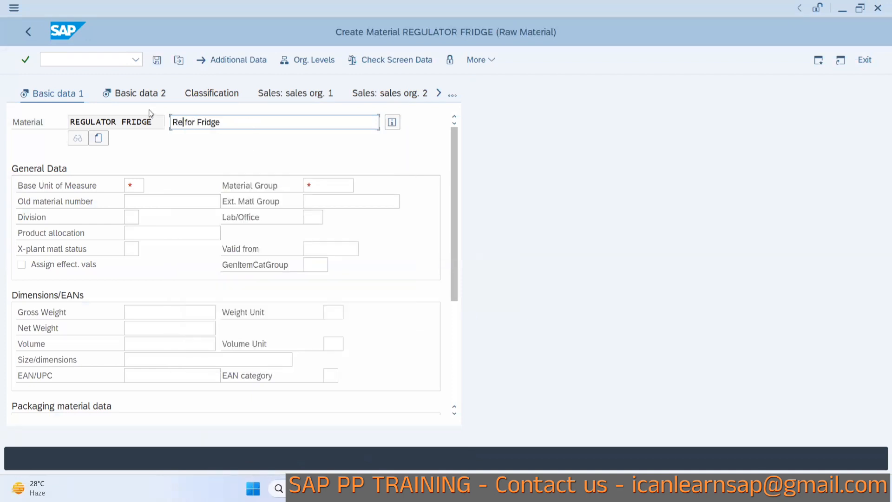
pyautogui.write('lator')
# Set base unit of measure EA and material group 01510 in Basic data 1 and continue to the next views.
pyautogui.click(135, 185)
pyautogui.write('EA')
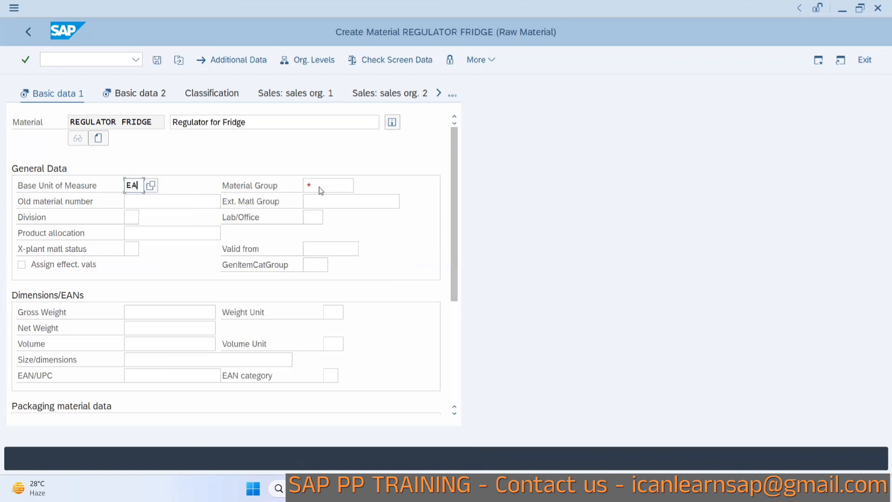
pyautogui.click(322, 188)
pyautogui.click(323, 200)
pyautogui.click(452, 95)
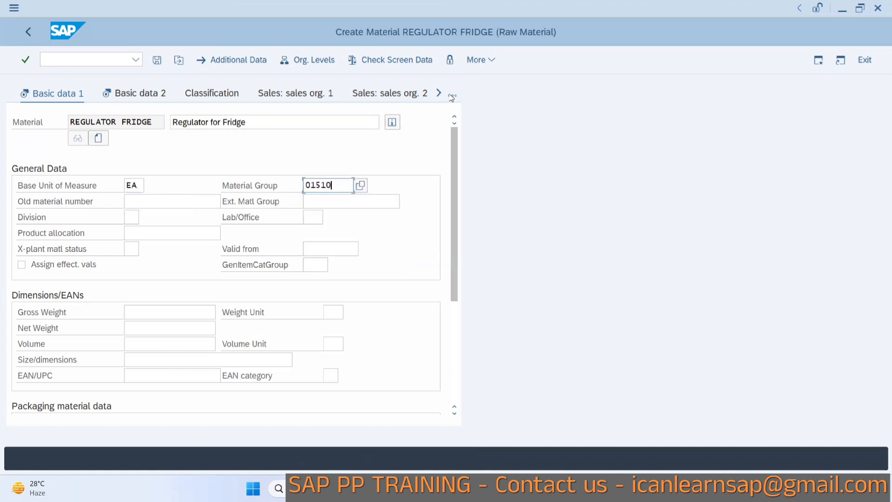
pyautogui.click(475, 225)
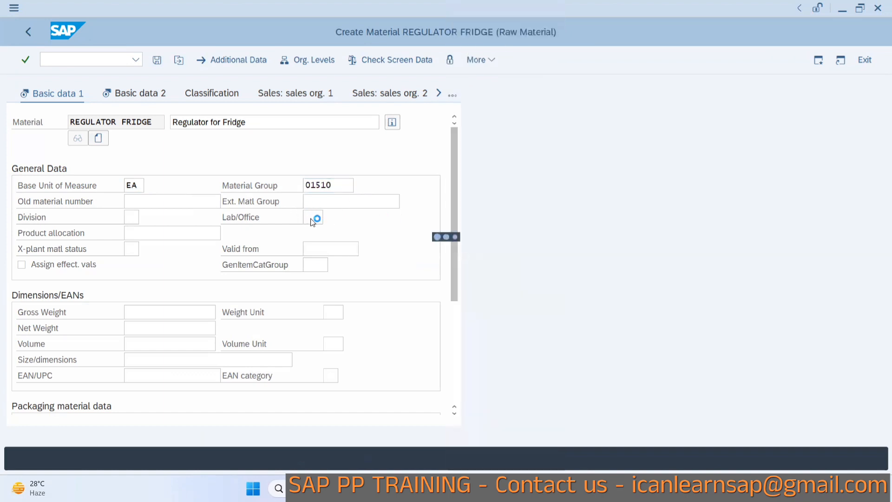
# Enter purchasing group 001 in the MRP 1 view and open the organizational levels.
pyautogui.click(132, 217)
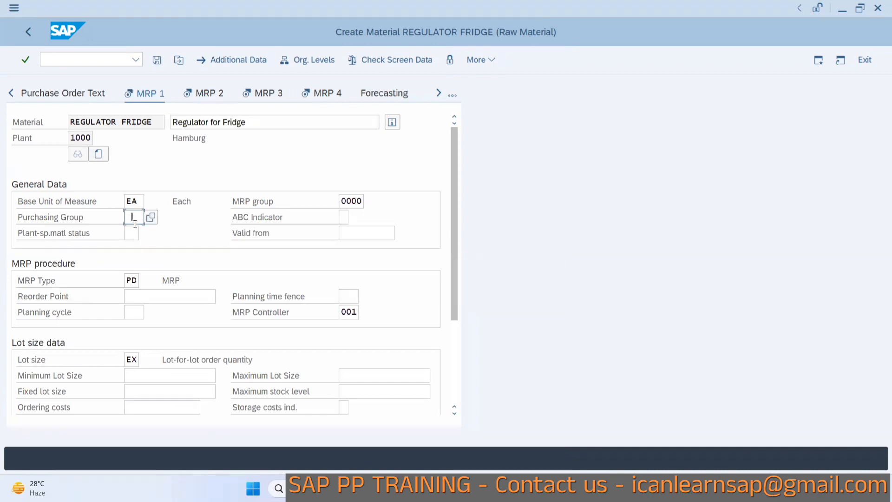
pyautogui.click(138, 234)
pyautogui.click(130, 280)
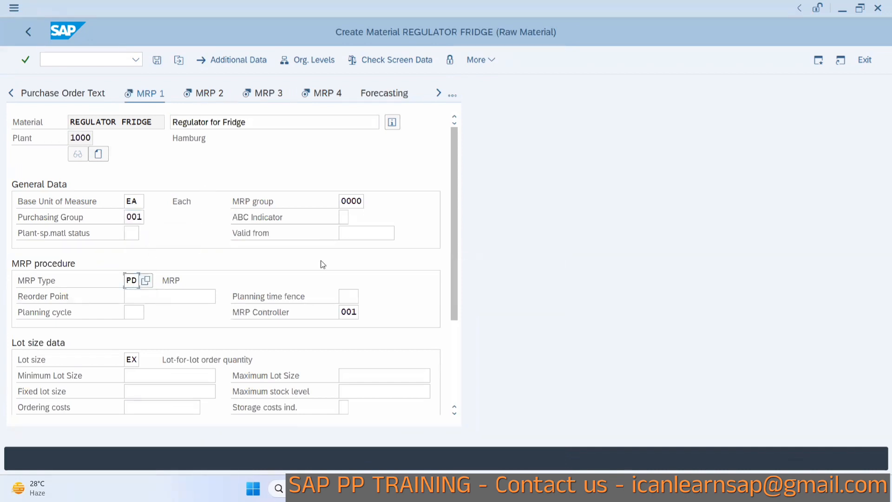
pyautogui.click(297, 60)
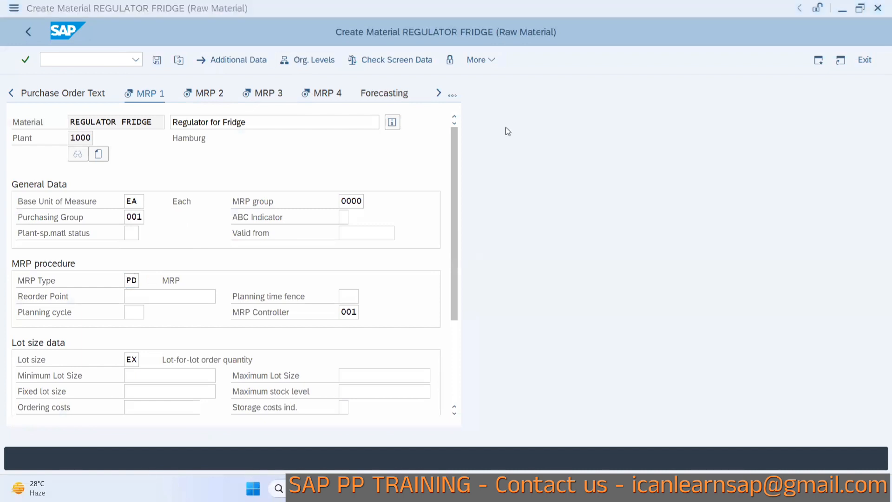